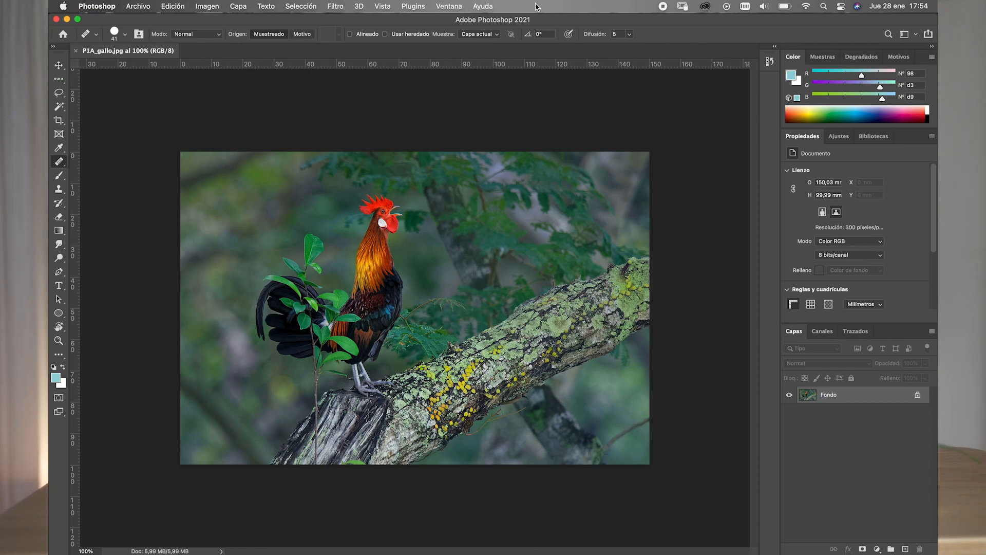
left_click(139, 7)
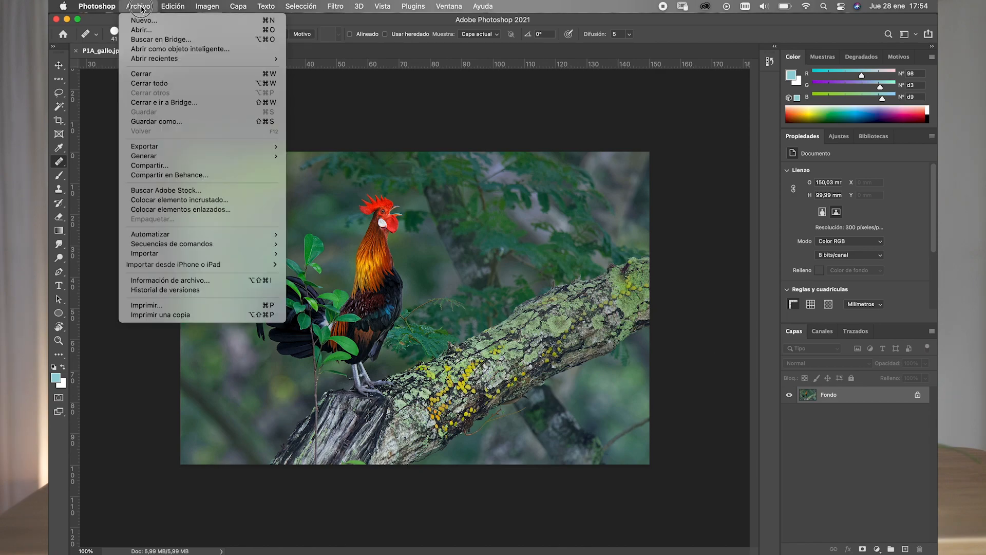
mouse_move(170, 10)
mouse_move(216, 9)
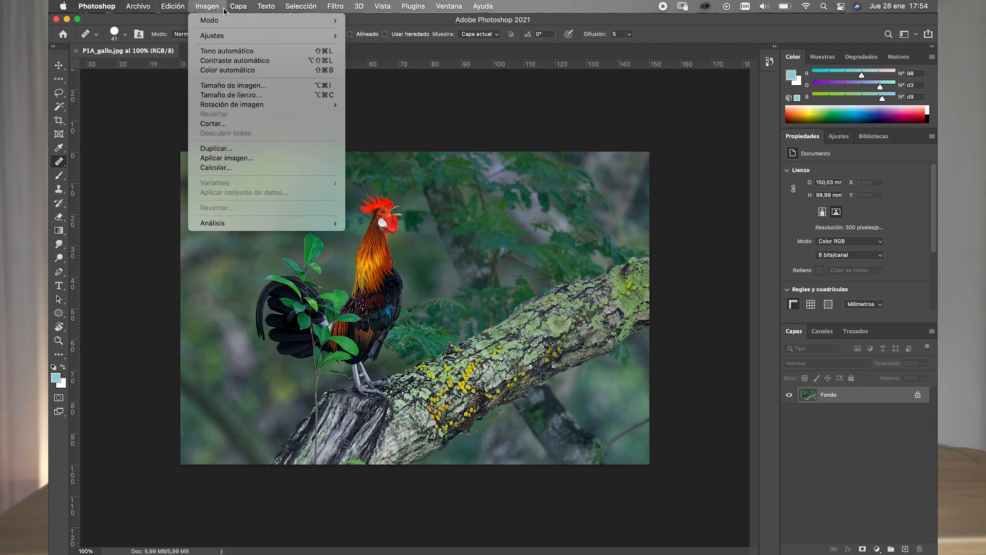
left_click(136, 125)
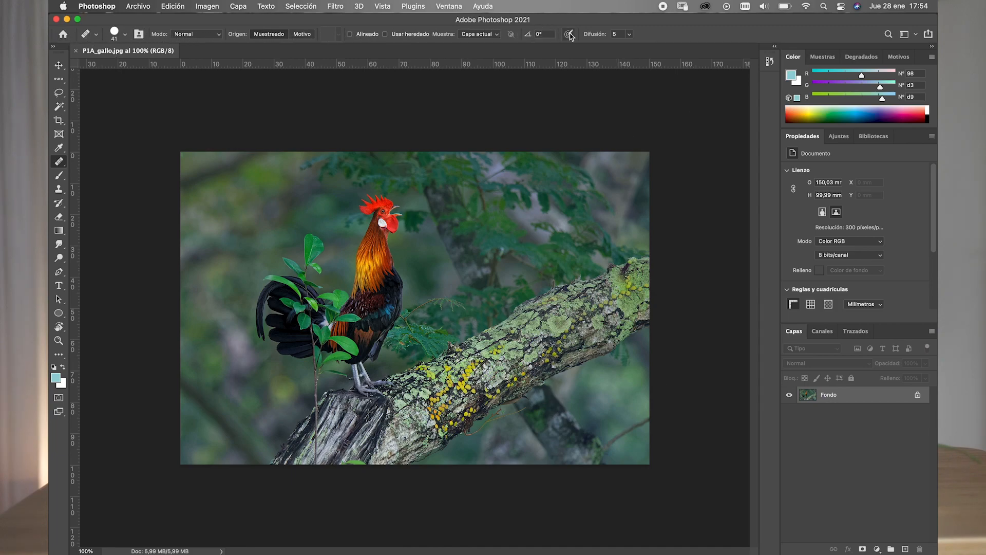
- Activate the Move, Single Row Marquee, Lasso, Magic Wand and Crop tools one after another to compare their options, and return to Move
left_click(58, 67)
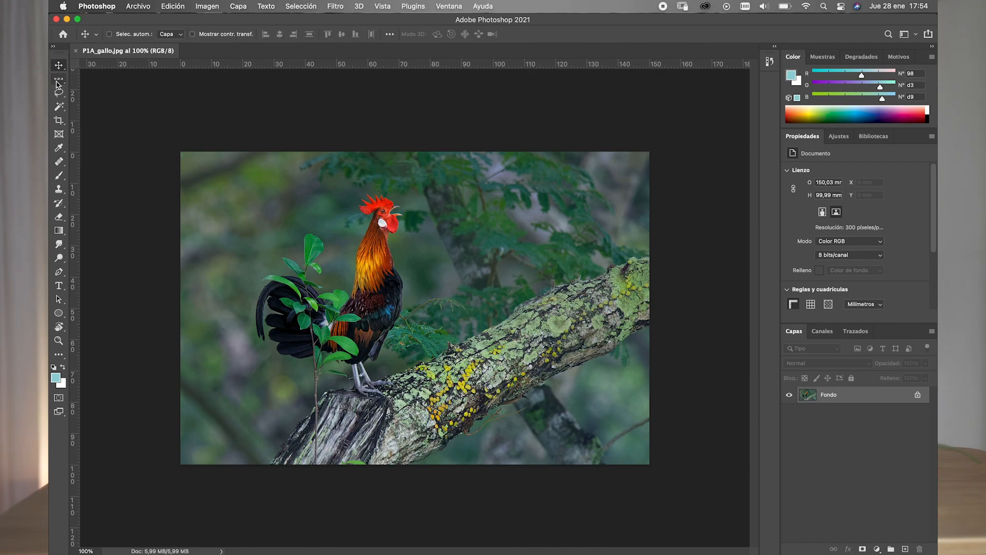
left_click(58, 83)
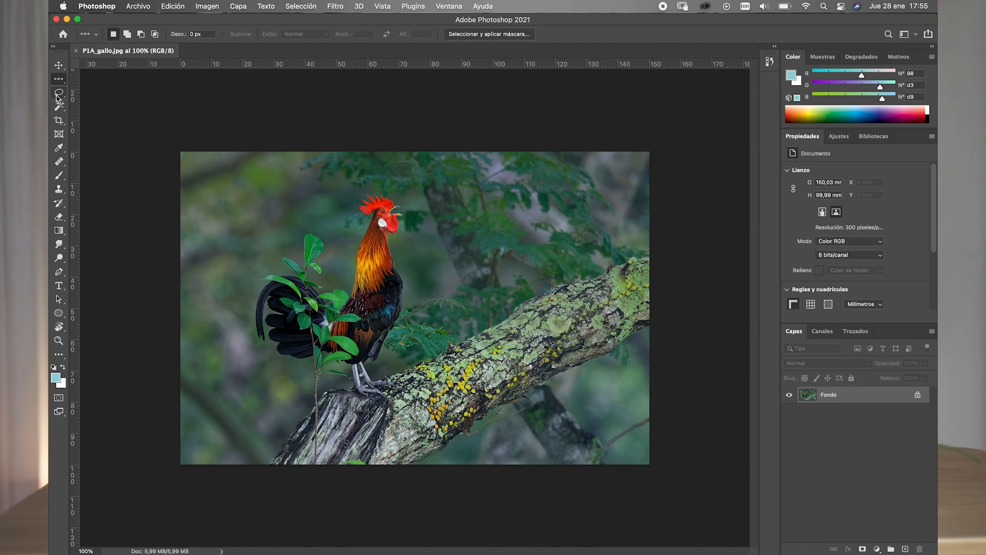
left_click(58, 94)
left_click(58, 109)
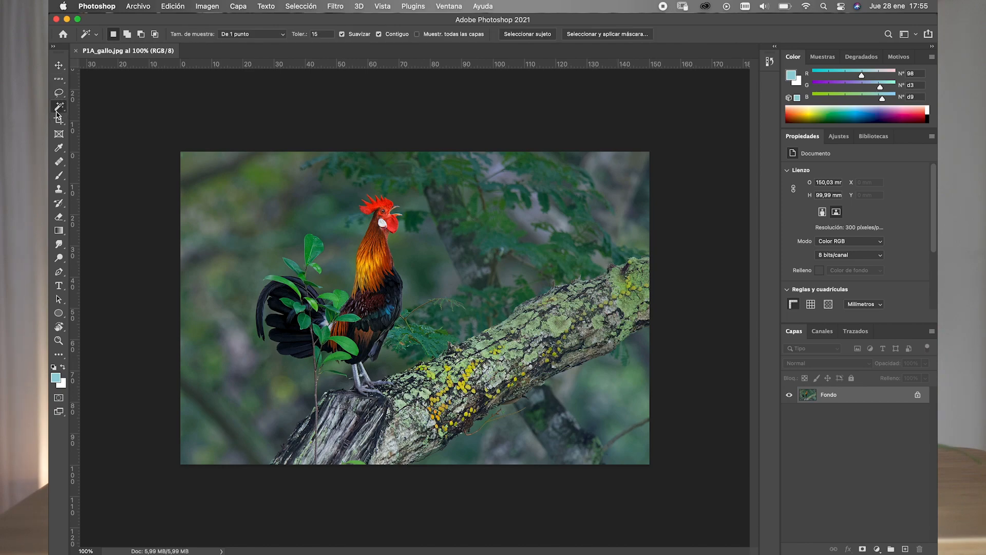
left_click(58, 122)
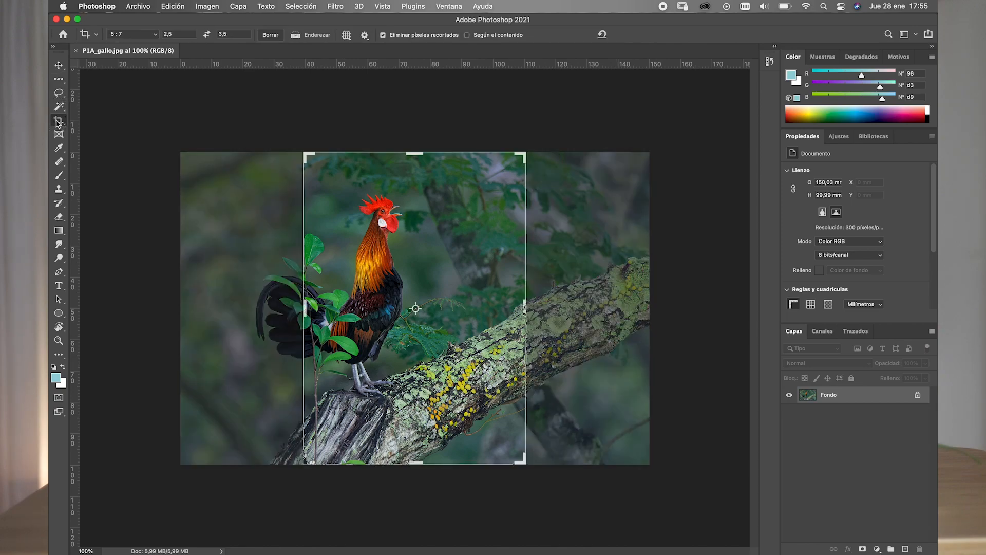
left_click(58, 65)
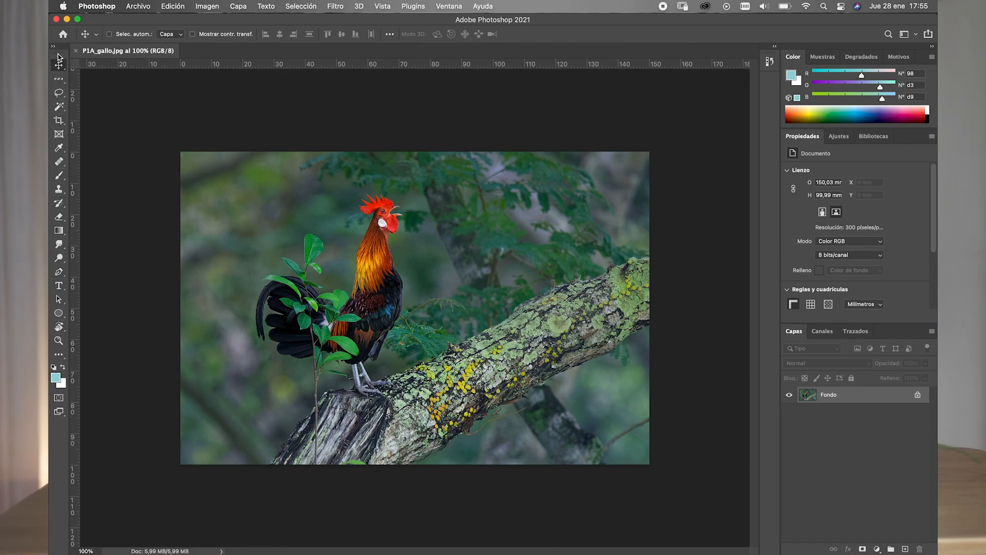
- Float the Tools panel over the workspace and dock it back in its original place
left_click_drag(58, 56, 148, 143)
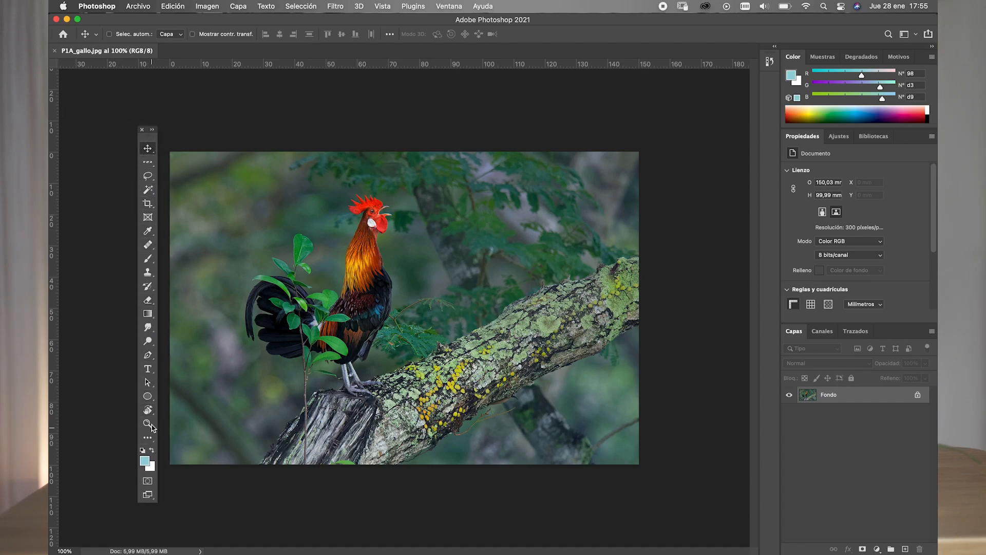
left_click(149, 141)
left_click_drag(150, 141, 56, 125)
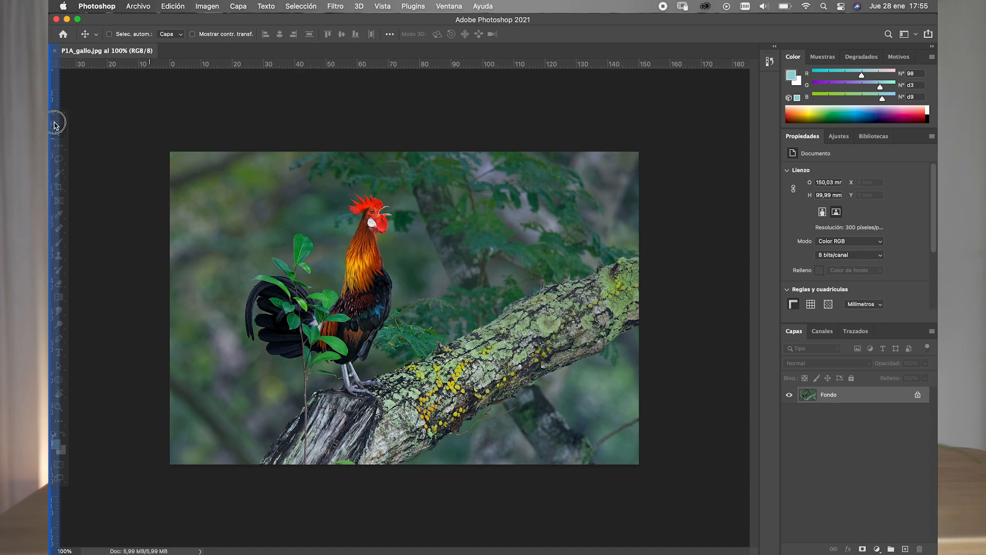
left_click_drag(56, 125, 57, 126)
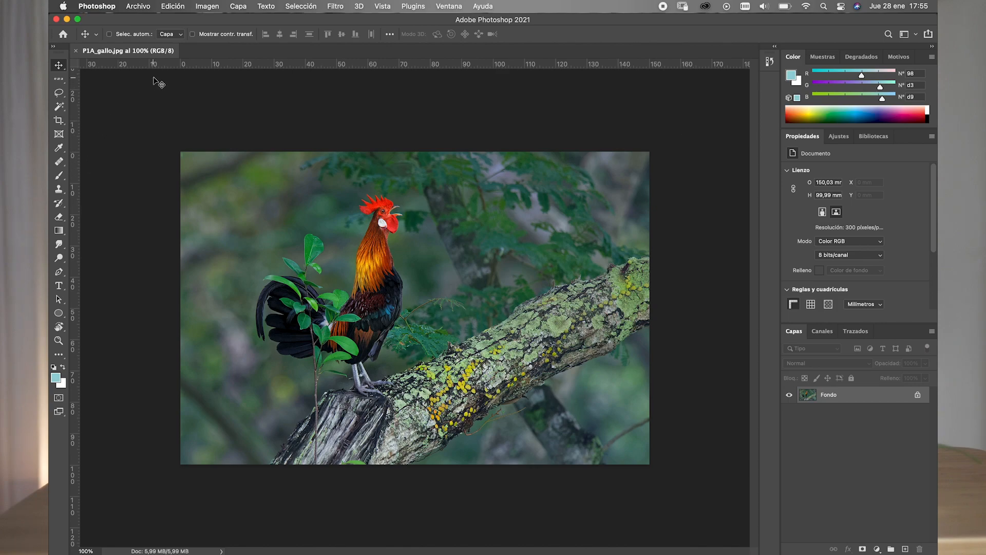
- Examine the hidden tools grouped under Move, Marquee, Lasso, Magic Wand, Crop and Eyedropper, and return to the Move tool
left_click(59, 66)
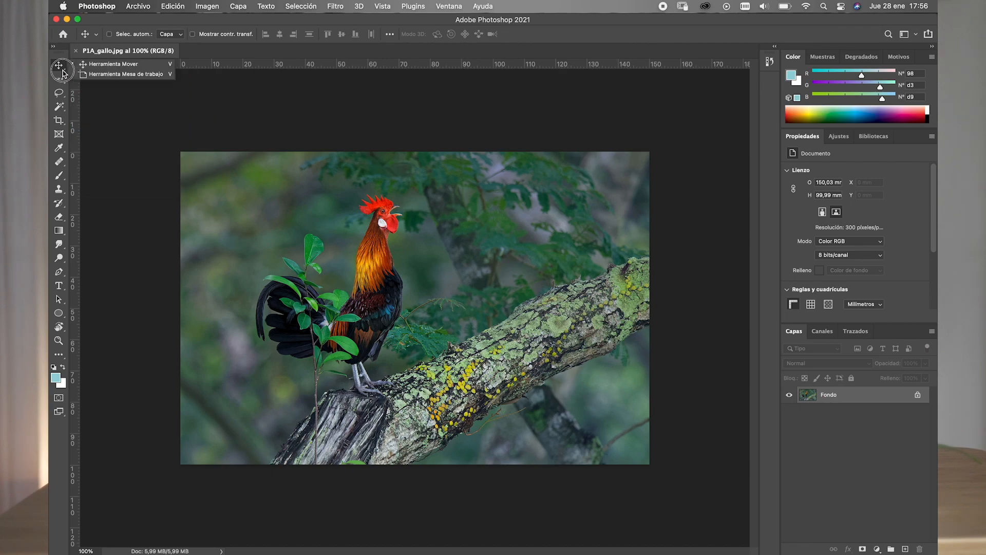
left_click(61, 83)
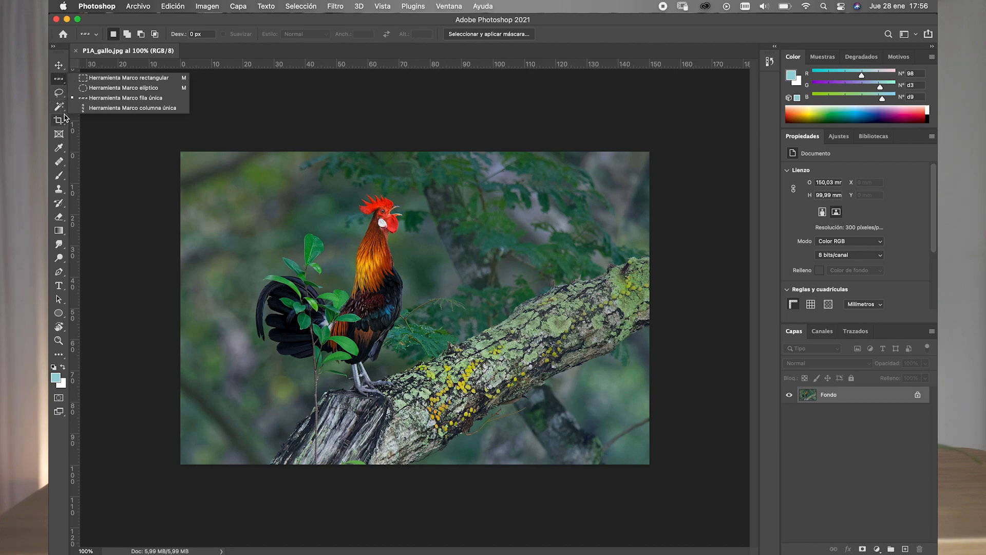
left_click(59, 93)
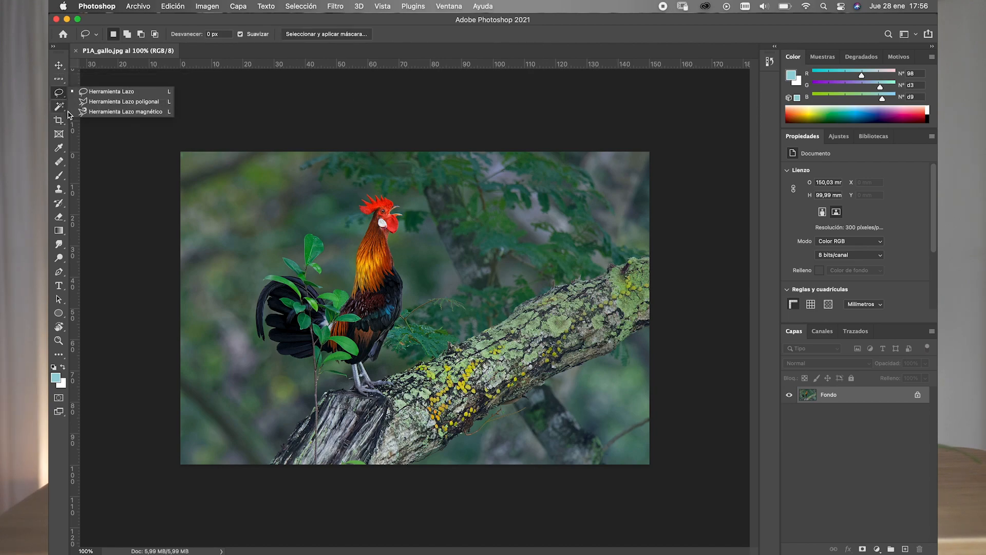
left_click(63, 110)
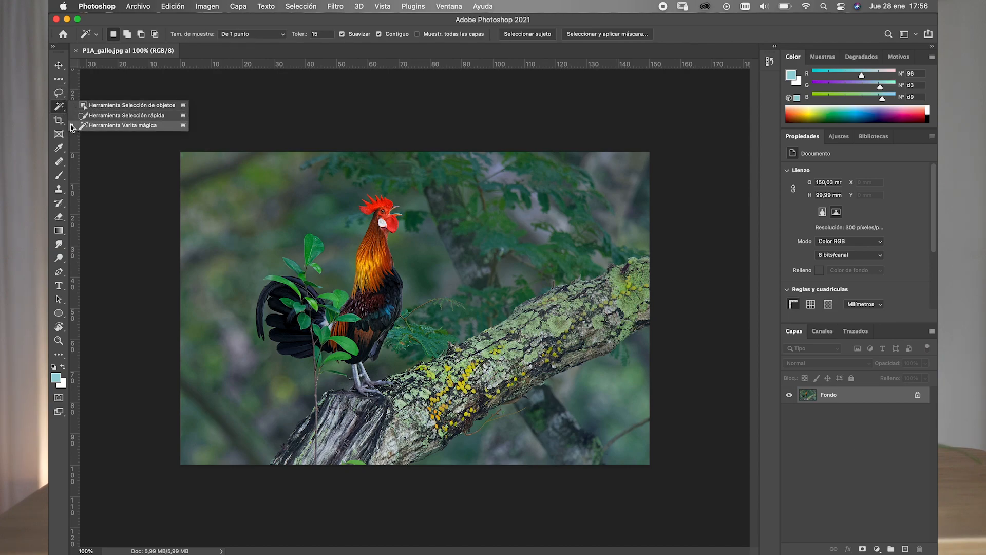
left_click(63, 125)
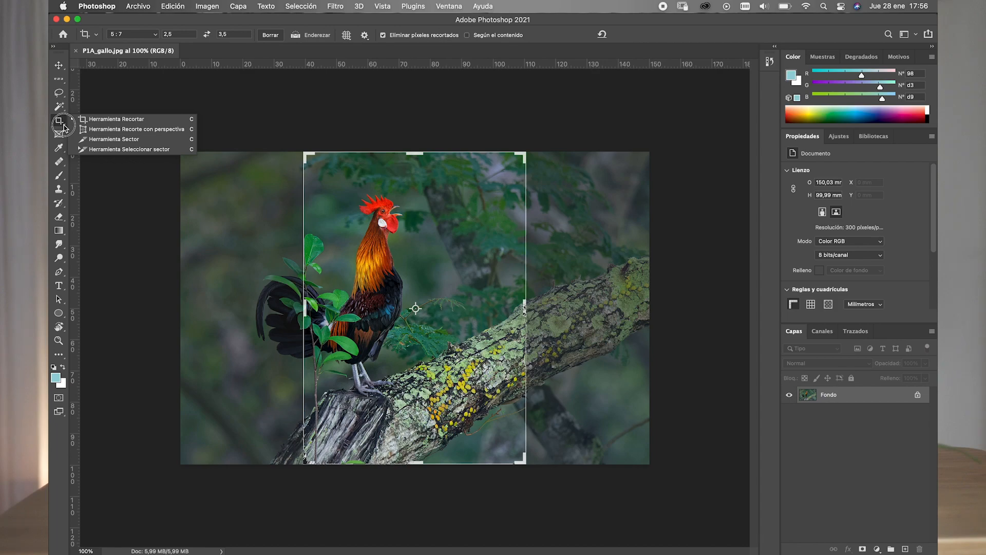
left_click(61, 151)
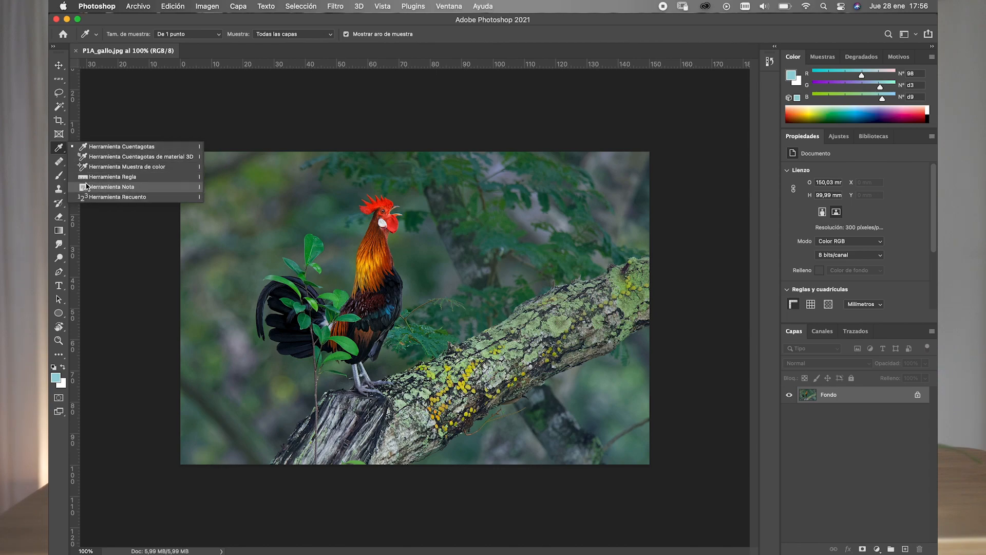
key("v")
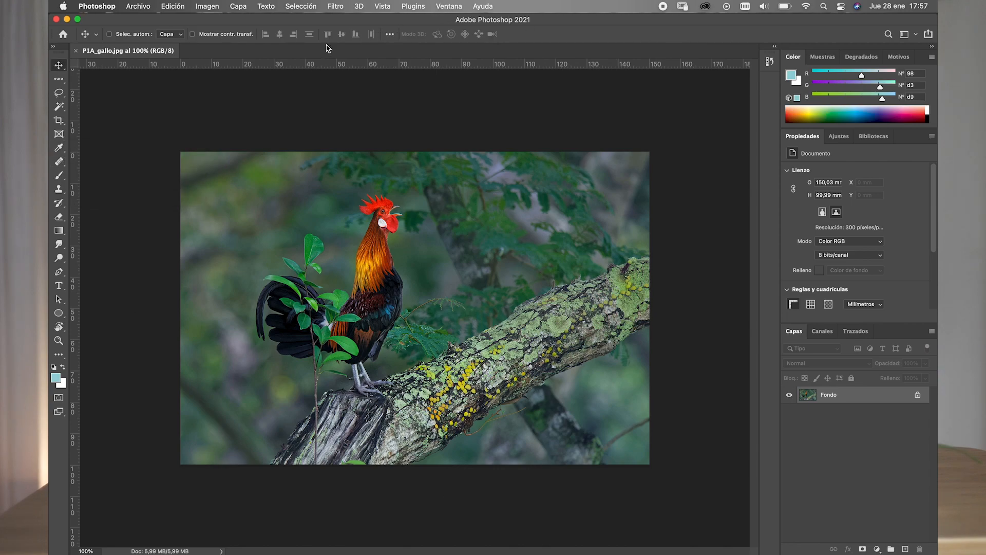
- Hide the Tools panel and show it again
left_click(448, 6)
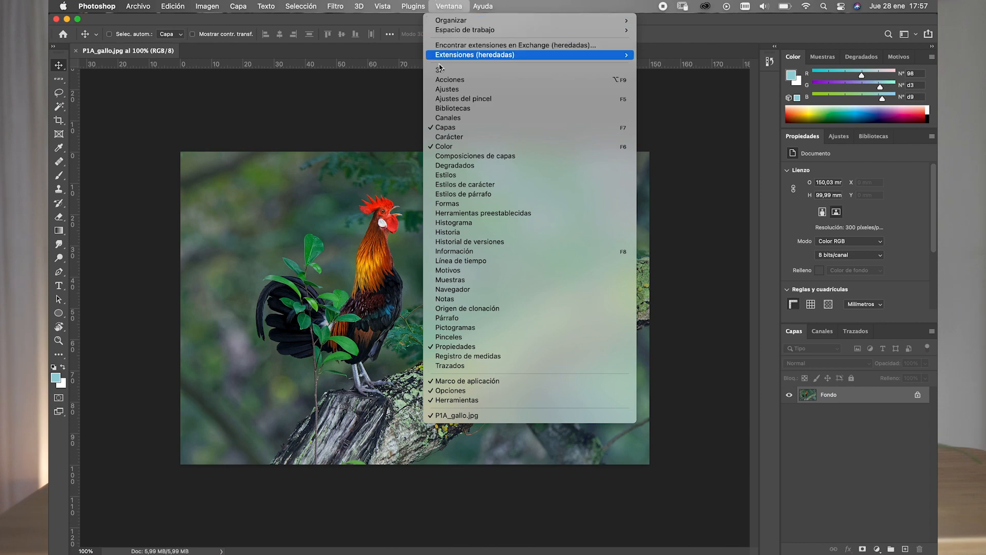
left_click(450, 401)
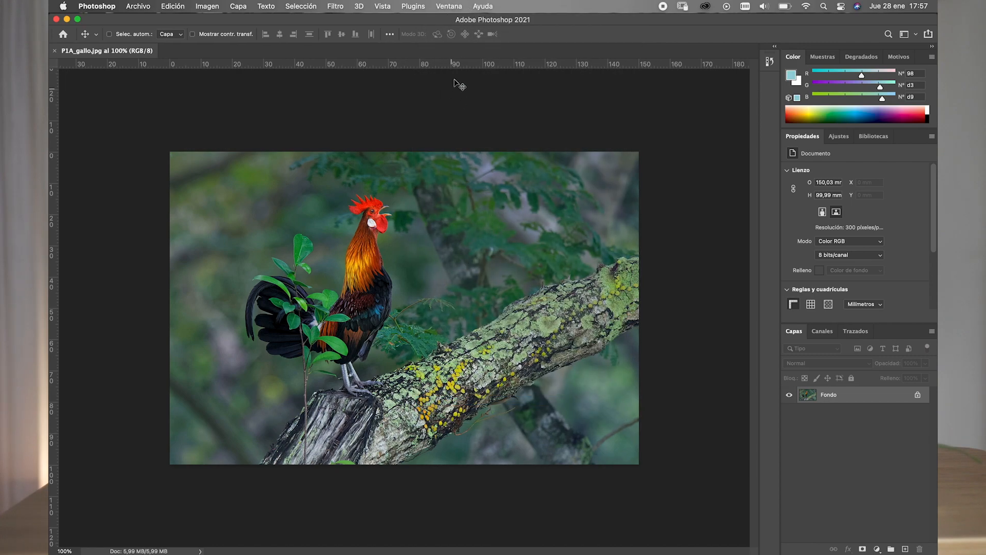
left_click(446, 7)
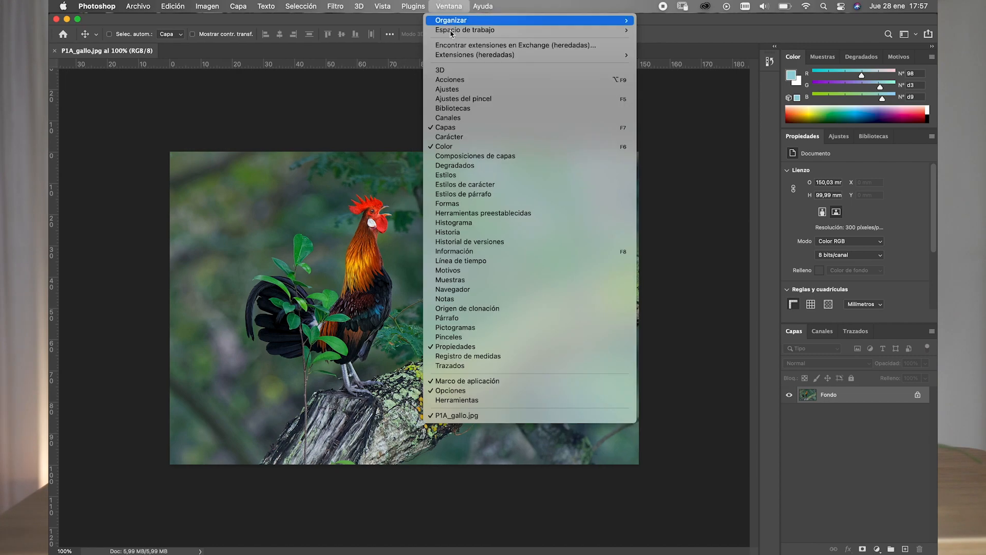
left_click(450, 403)
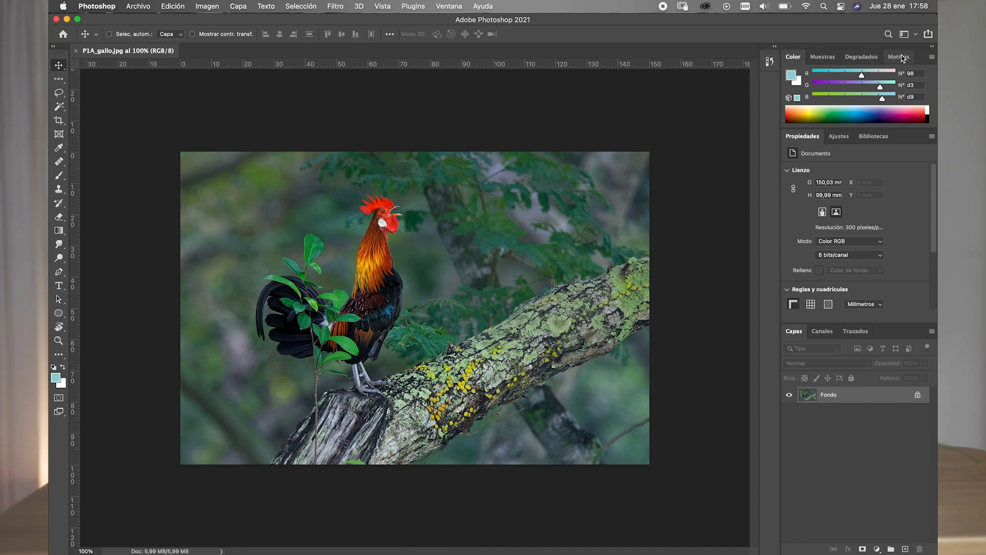
- Collapse the main panel dock to icons and expand it again, and briefly expand and collapse the History panel
left_click(932, 46)
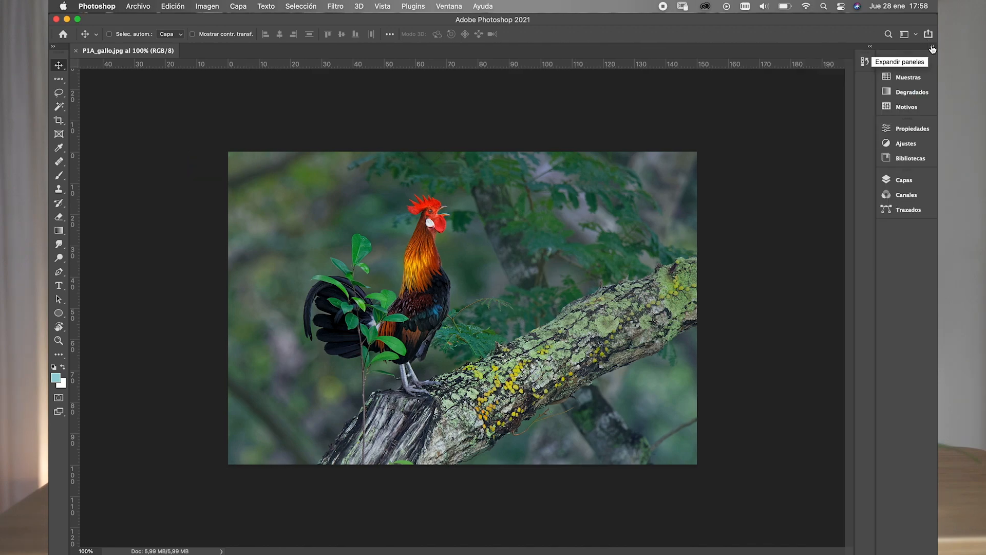
left_click(933, 47)
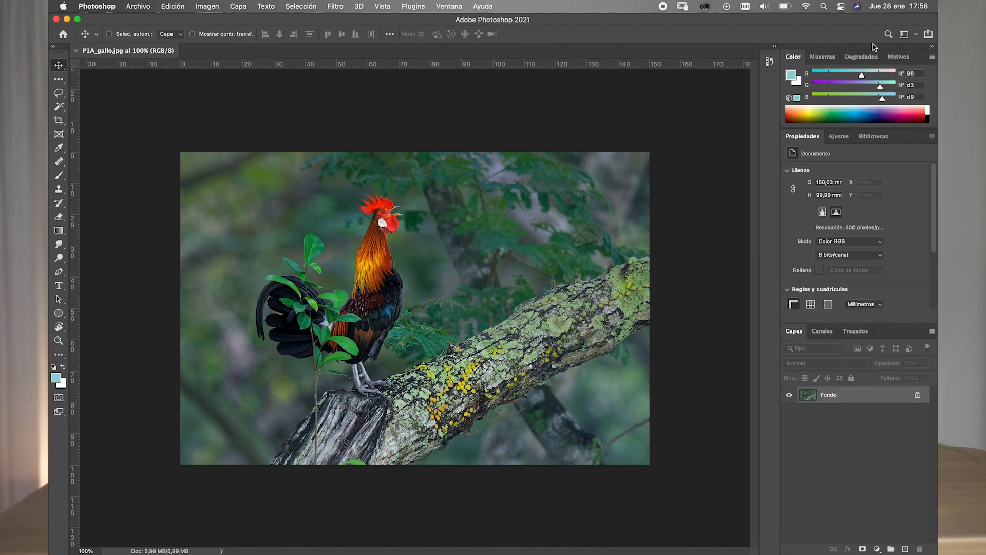
left_click(774, 47)
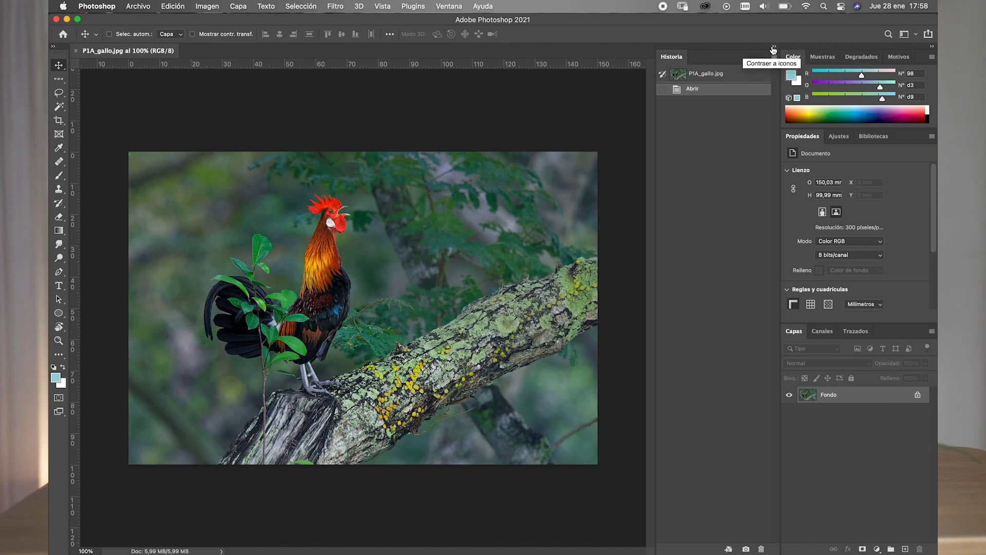
left_click(774, 48)
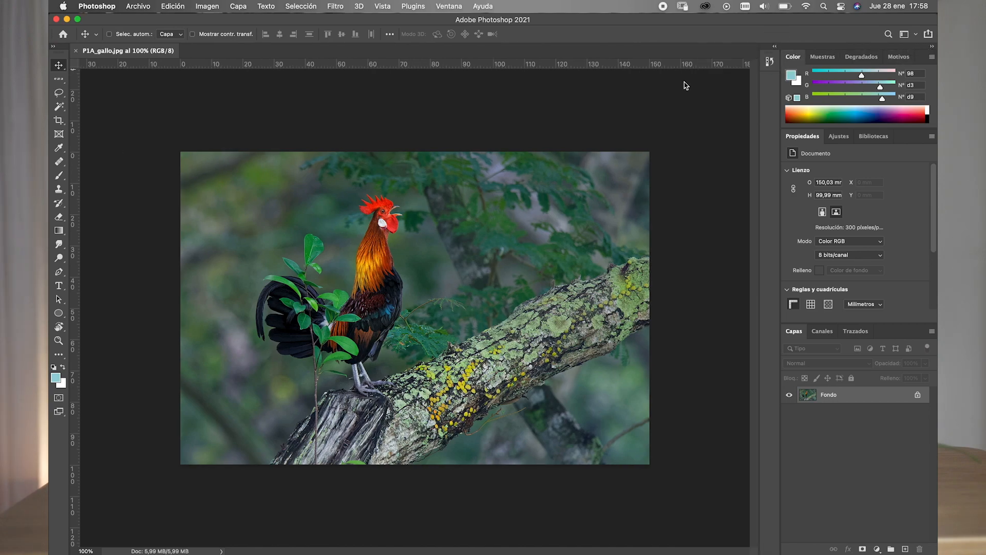
- Undock the P1A_gallo.jpg document into its own floating window over the workspace
left_click(133, 53)
mouse_move(133, 53)
left_mouse_down()
mouse_move(169, 88)
mouse_move(143, 52)
left_mouse_up()
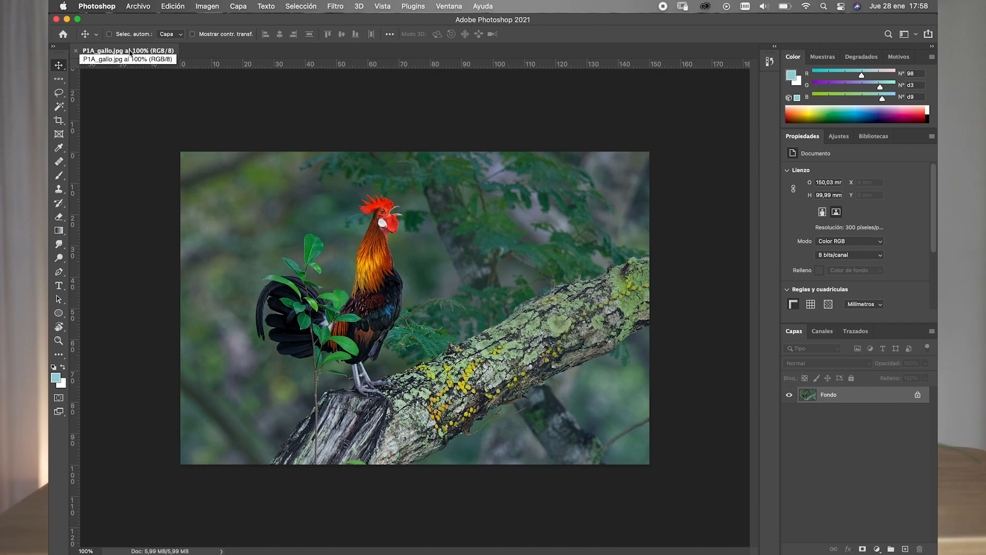
left_click_drag(131, 52, 157, 82)
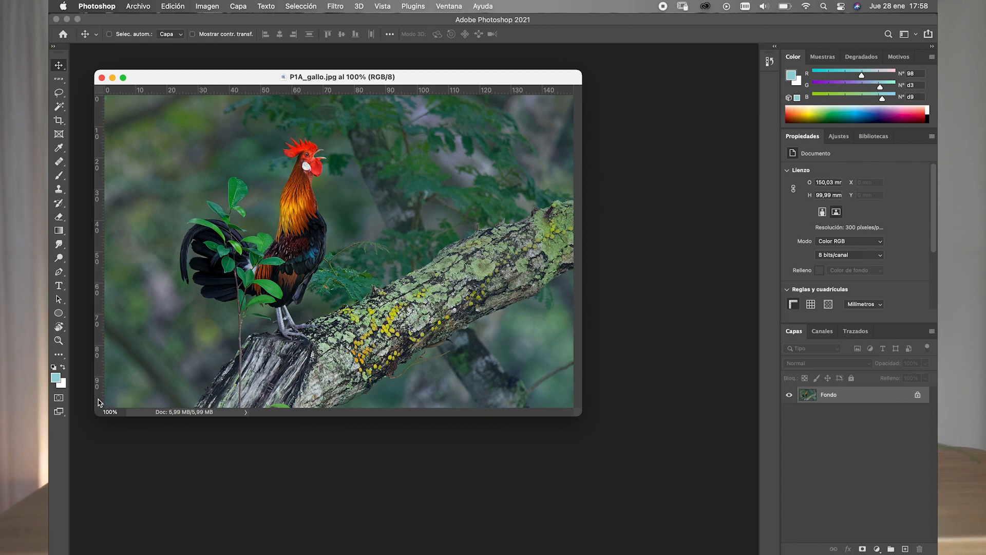
- Change the screen mode to full screen with menu bar, and from there to full screen
left_click(62, 416)
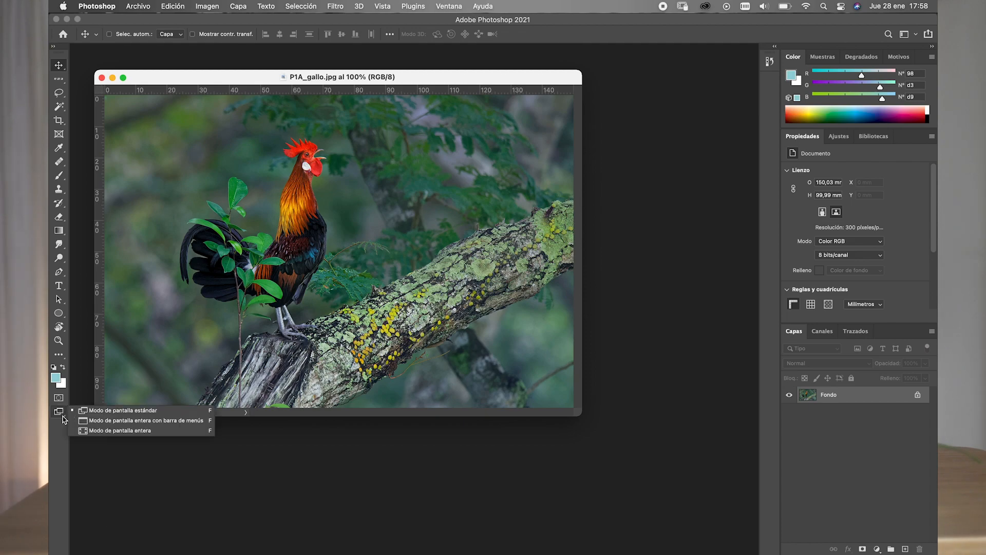
left_click(92, 421)
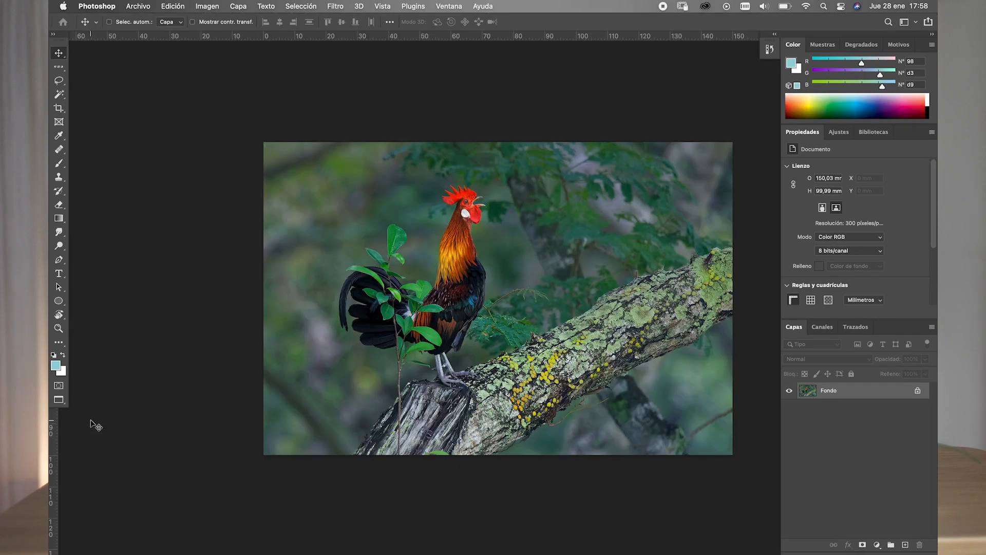
left_click_drag(60, 401, 83, 420)
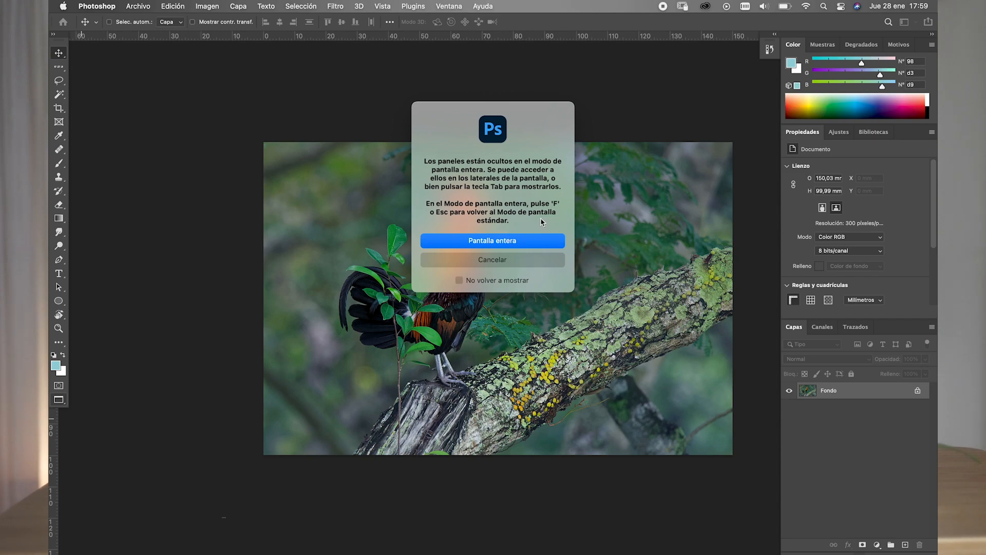
left_click(494, 242)
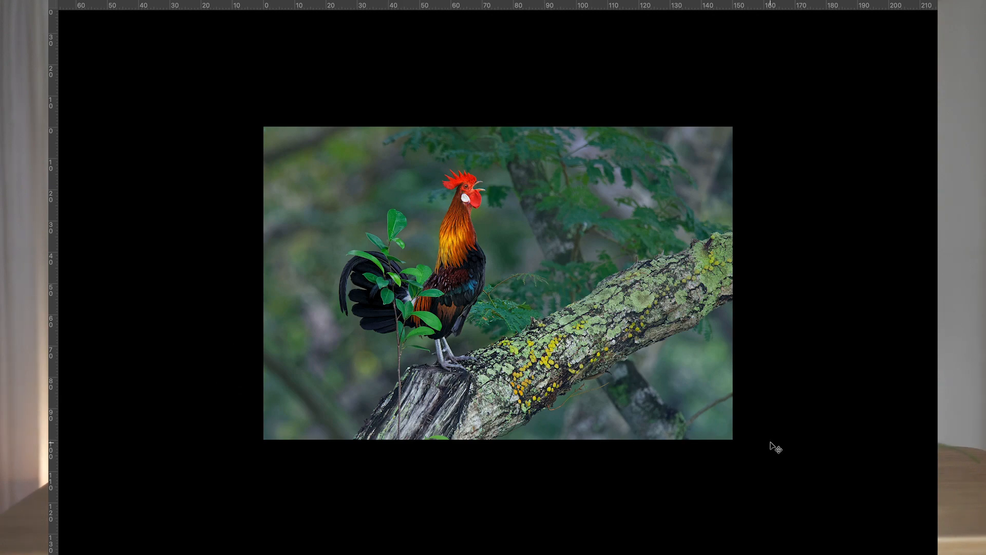
- Return to the standard screen mode, and cycle once more through all the screen modes back to standard
key("f")
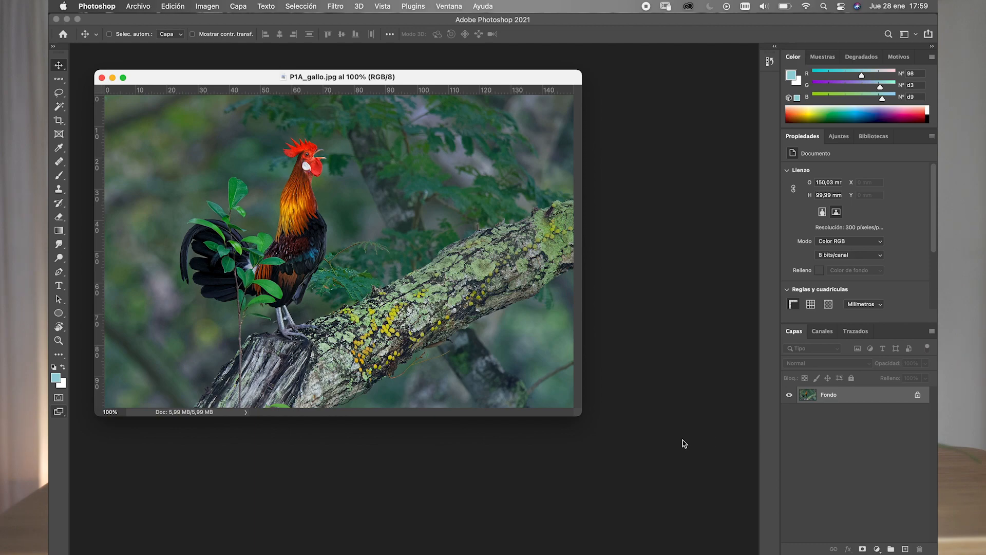
key("f")
key("f")
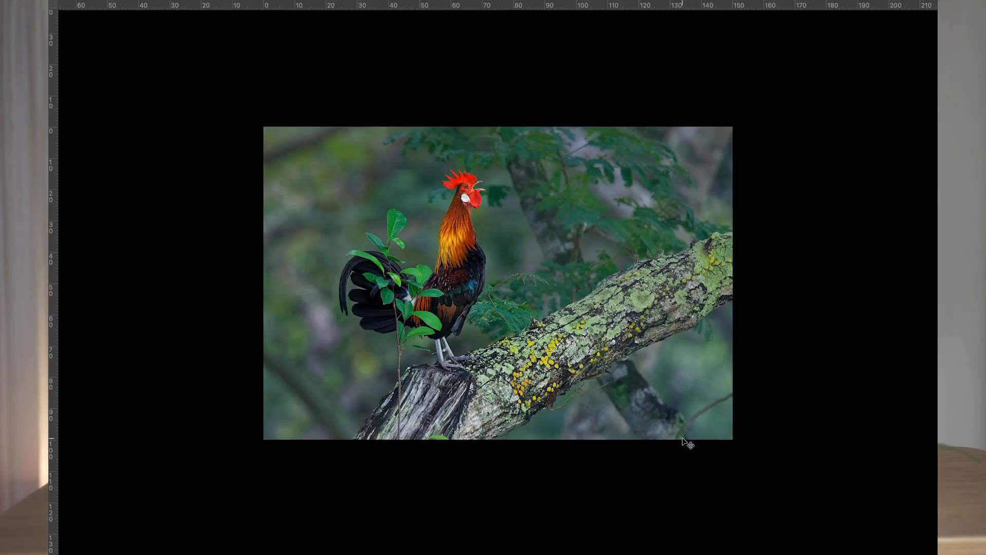
- Show the full-screen modes again on the floating rooster document and return to the standard screen mode
key("f")
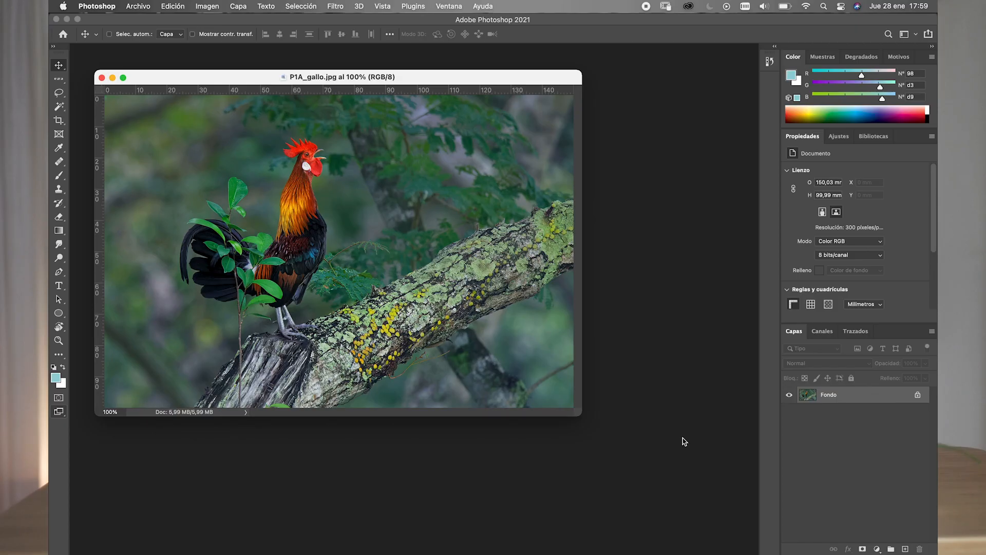
key("f")
key("f")
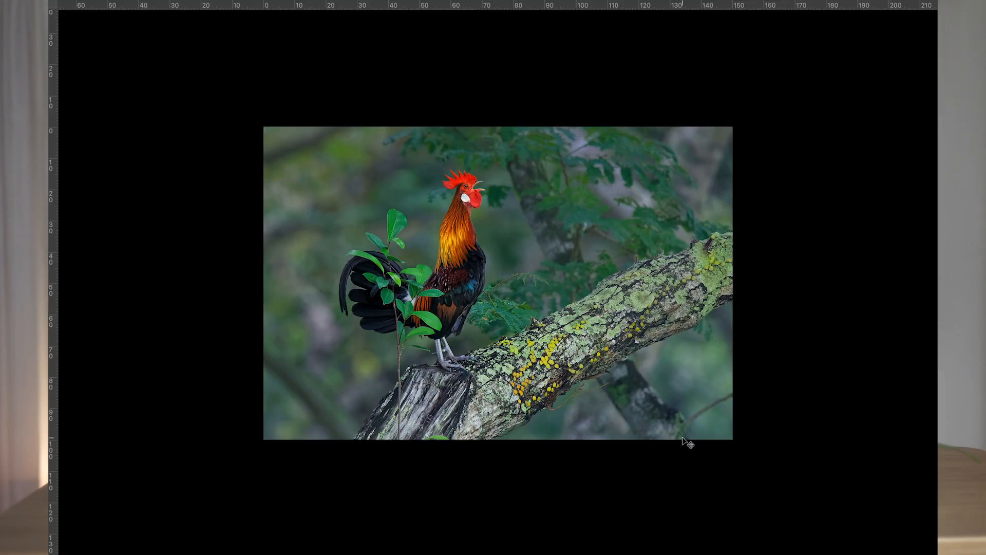
key("f")
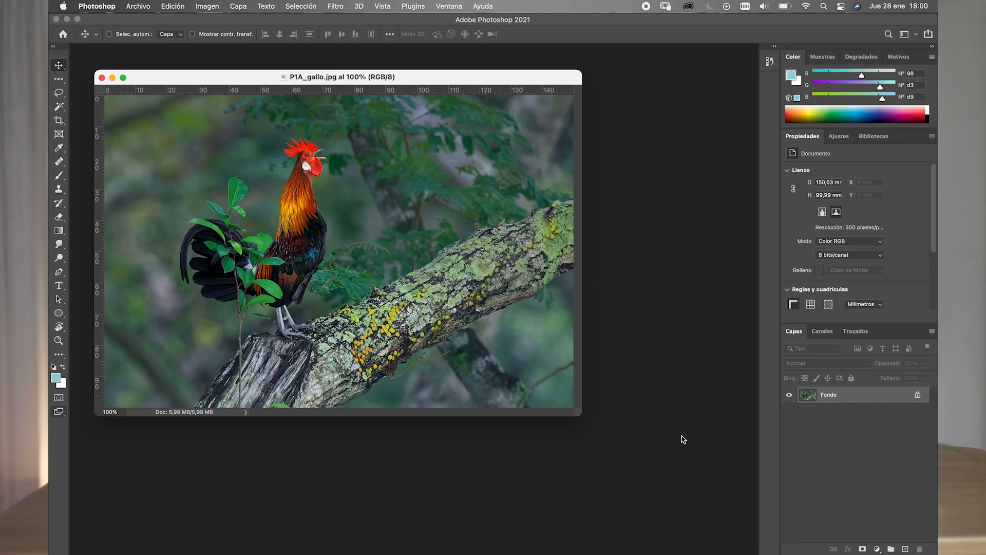
- Choose the Aspectos esenciales (Por defecto) workspace
left_click(448, 6)
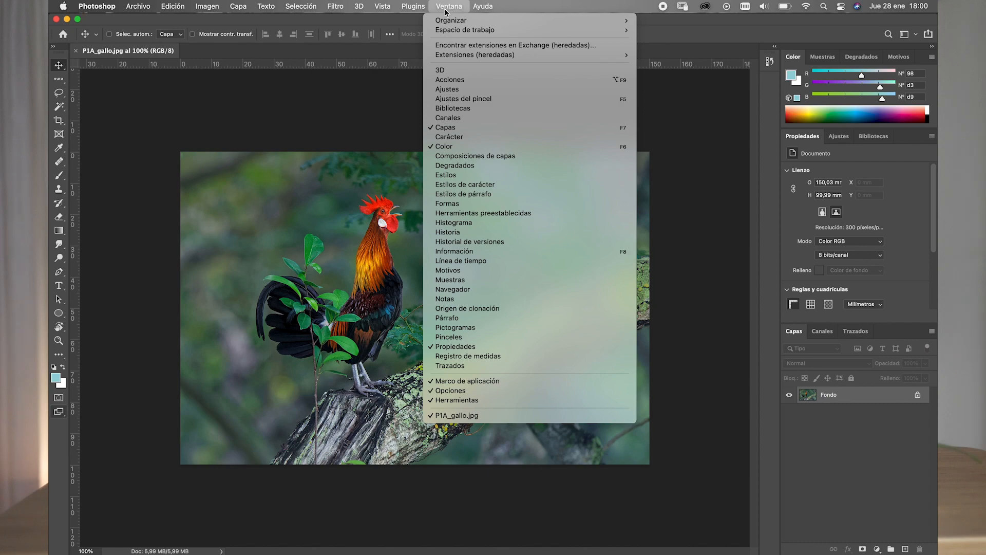
mouse_move(447, 21)
mouse_move(585, 32)
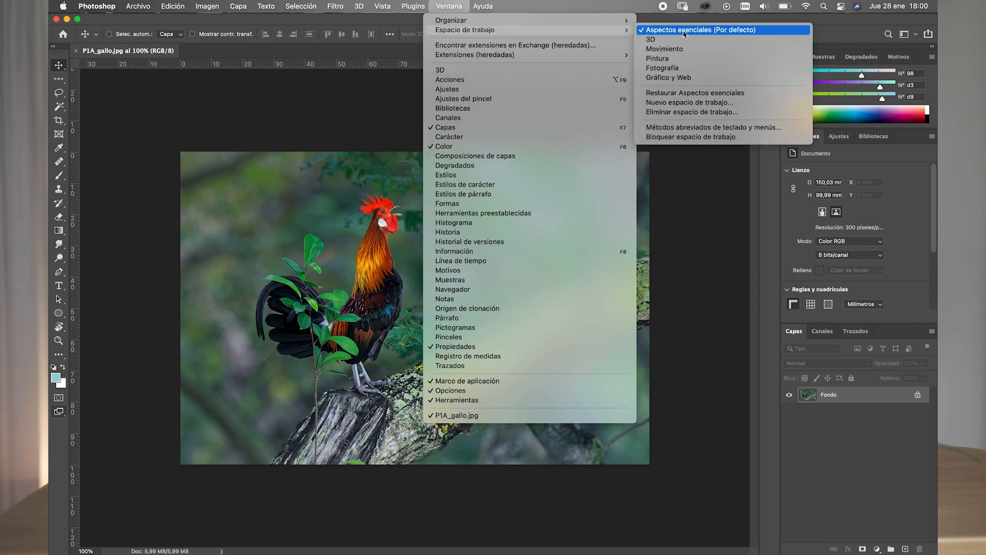
left_click(683, 29)
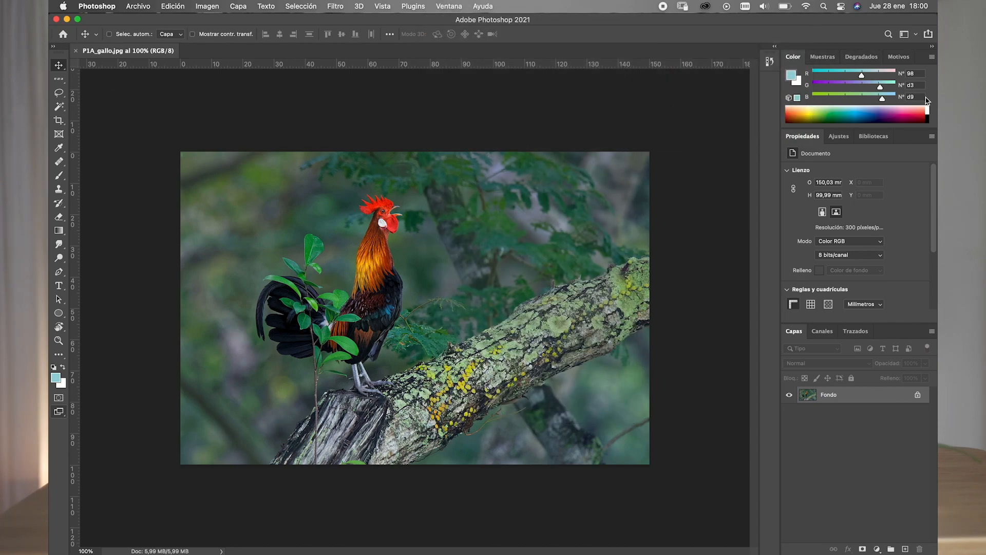
- Expand the History panel, undock it into a floating panel over the image and close it
left_click(776, 49)
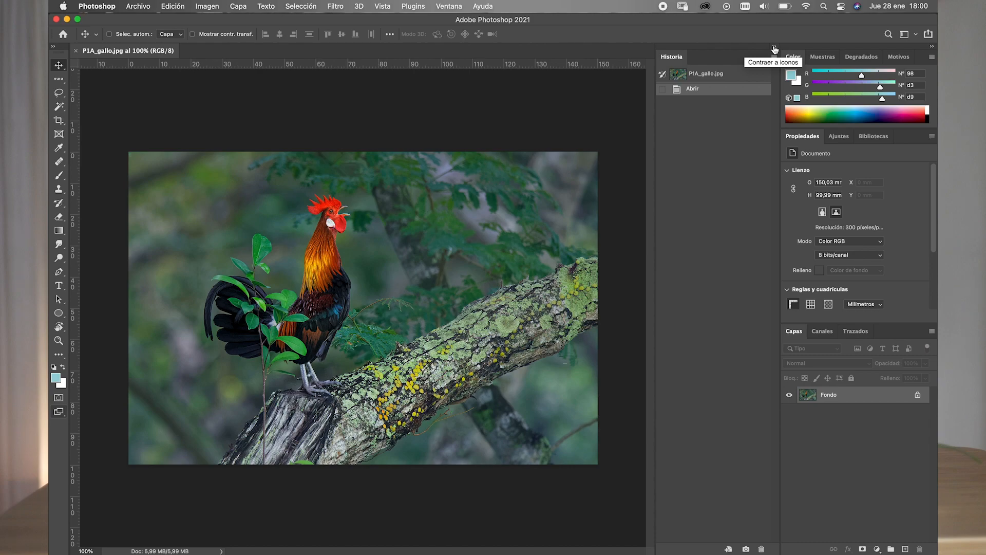
left_click(775, 49)
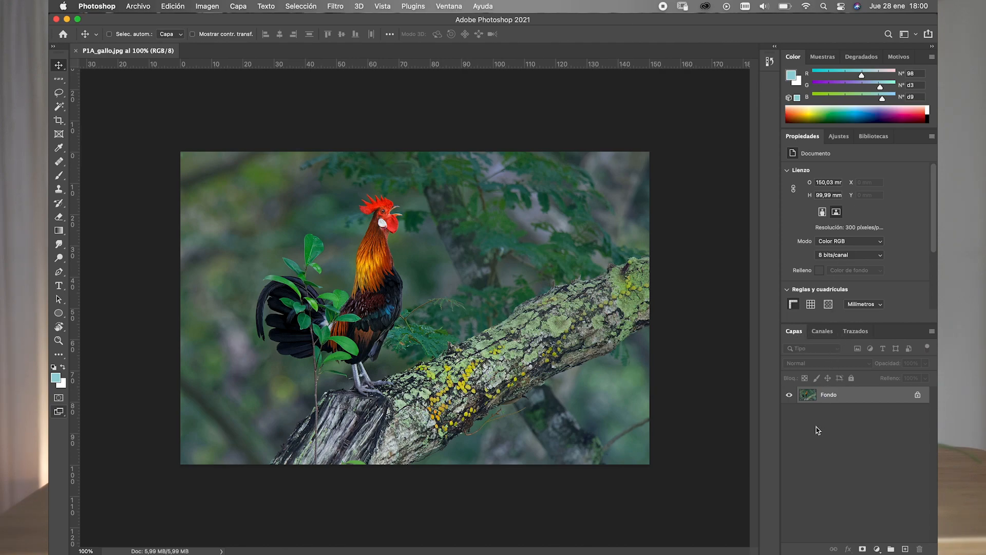
left_click(775, 48)
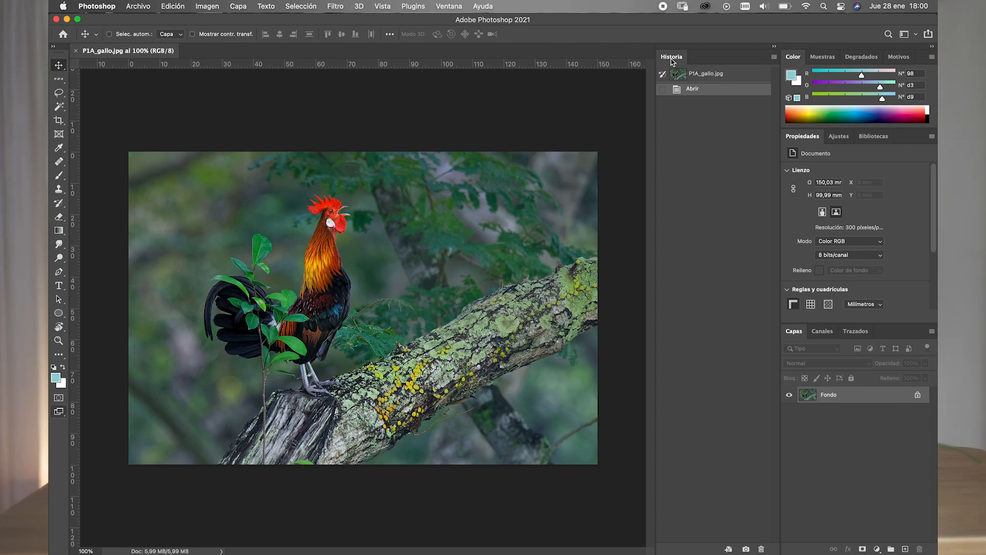
left_click_drag(673, 60, 525, 111)
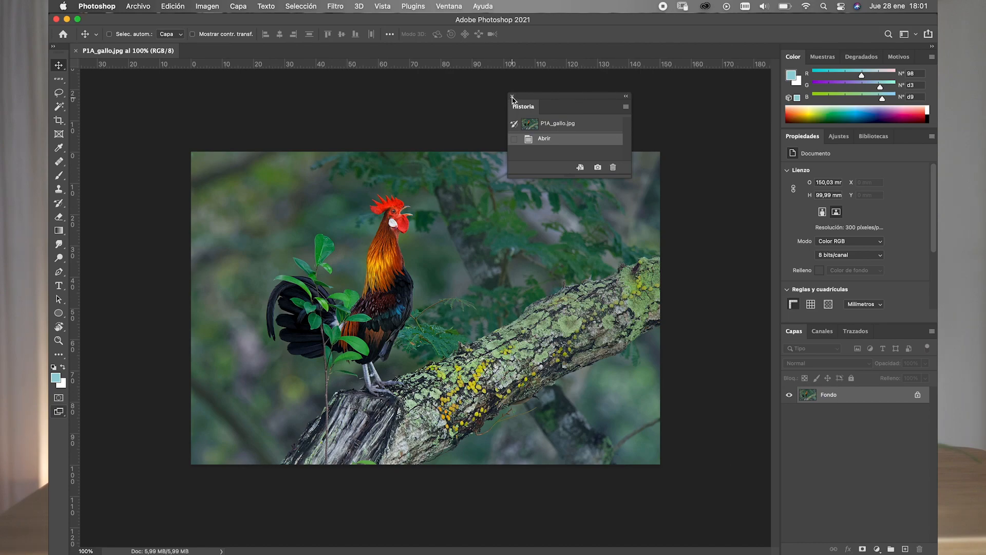
left_click(512, 98)
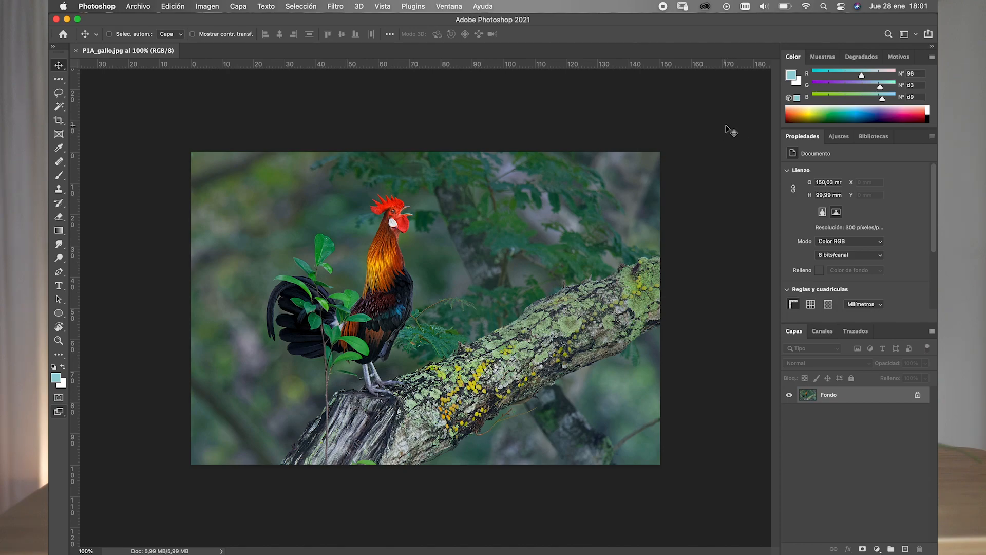
- Collapse the main panel dock to icons and show the Character panel
left_click(932, 47)
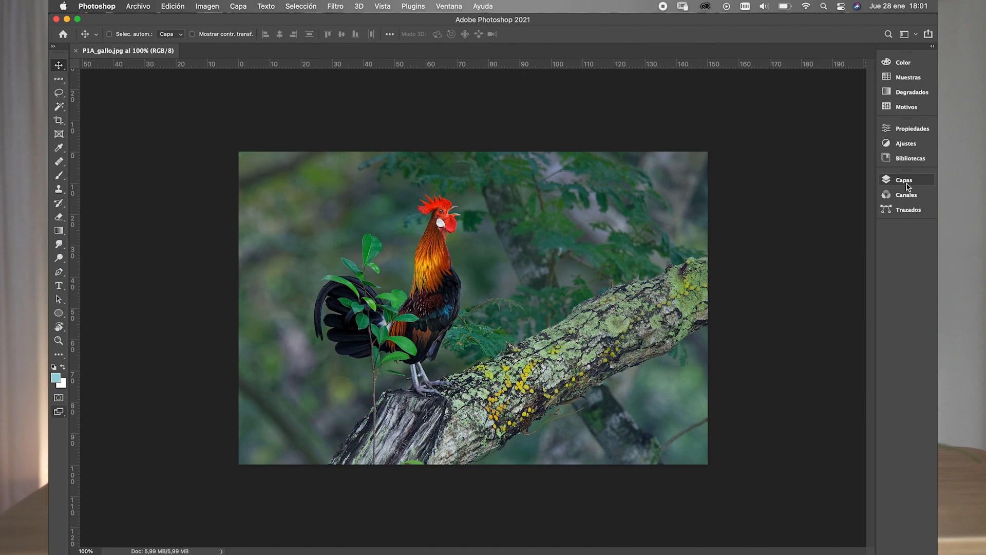
left_click(453, 7)
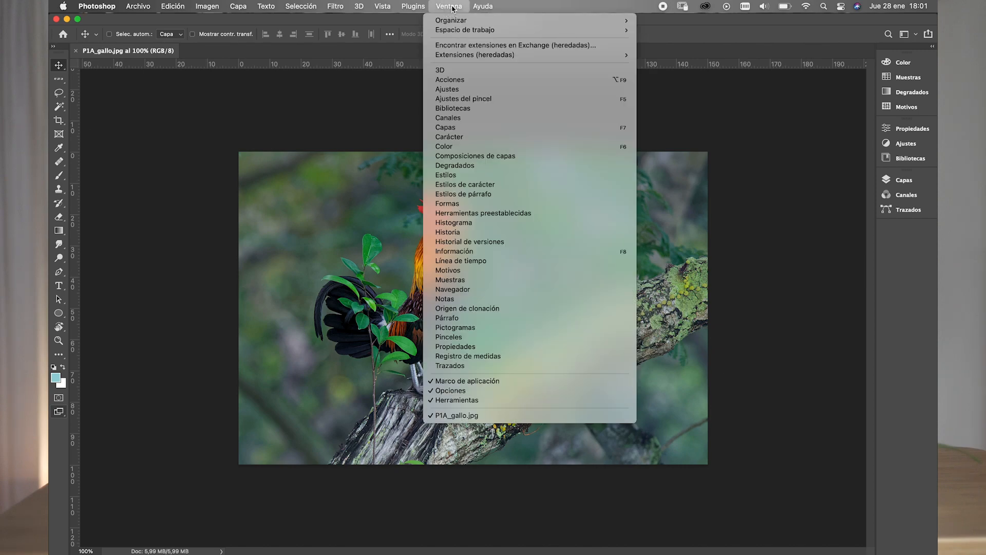
left_click(457, 138)
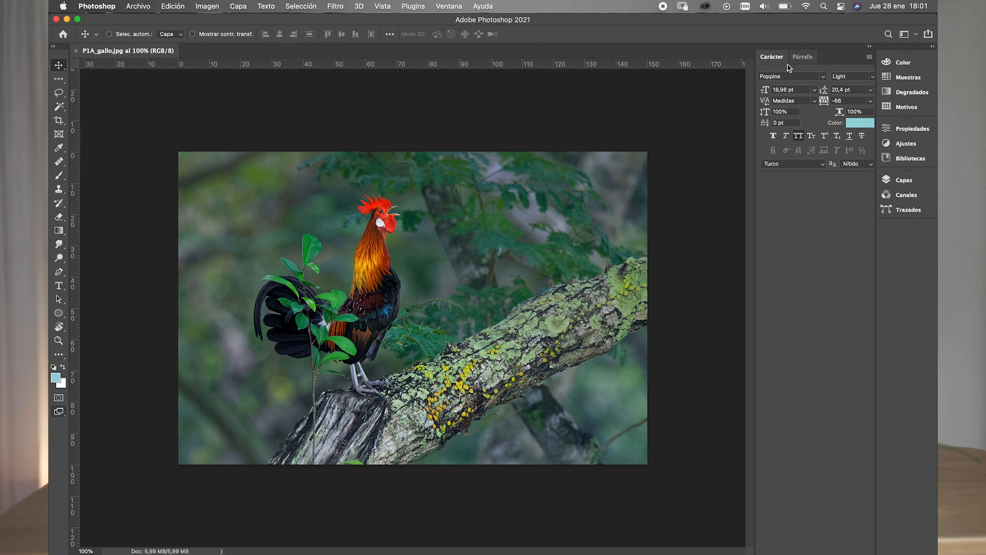
- Dock the Character and Paragraph panels as icons below the Layers group, joined together in one group
left_click_drag(771, 59, 893, 234)
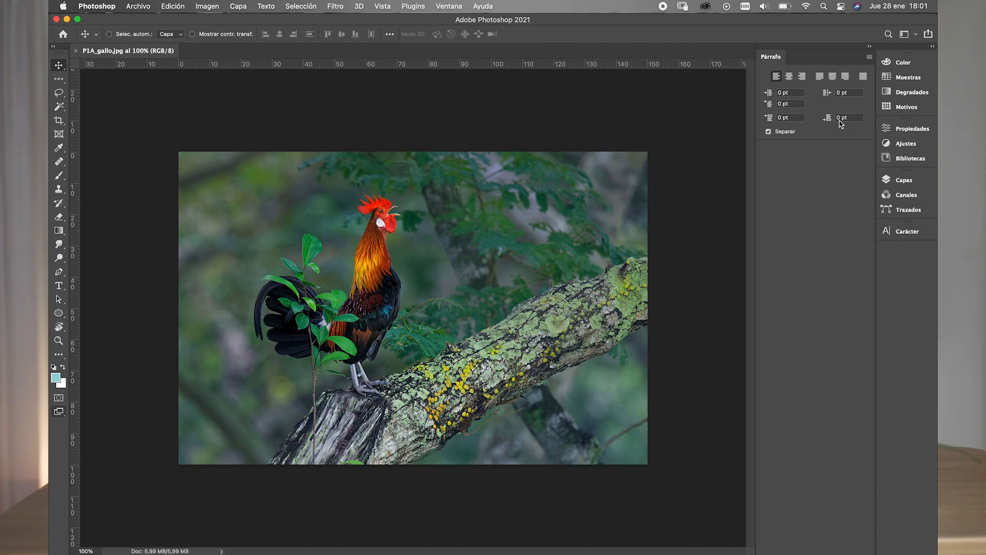
left_click_drag(775, 58, 889, 249)
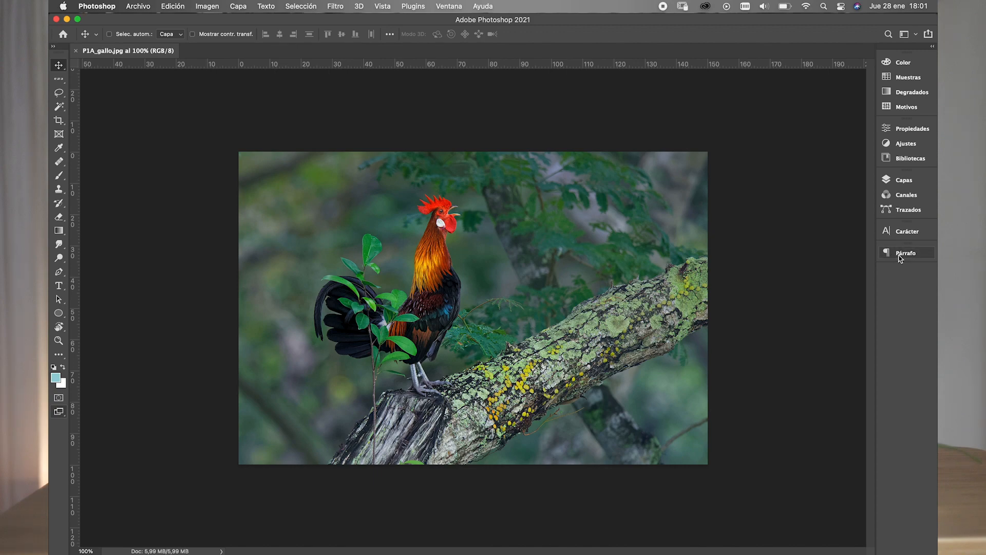
left_click_drag(900, 257, 905, 229)
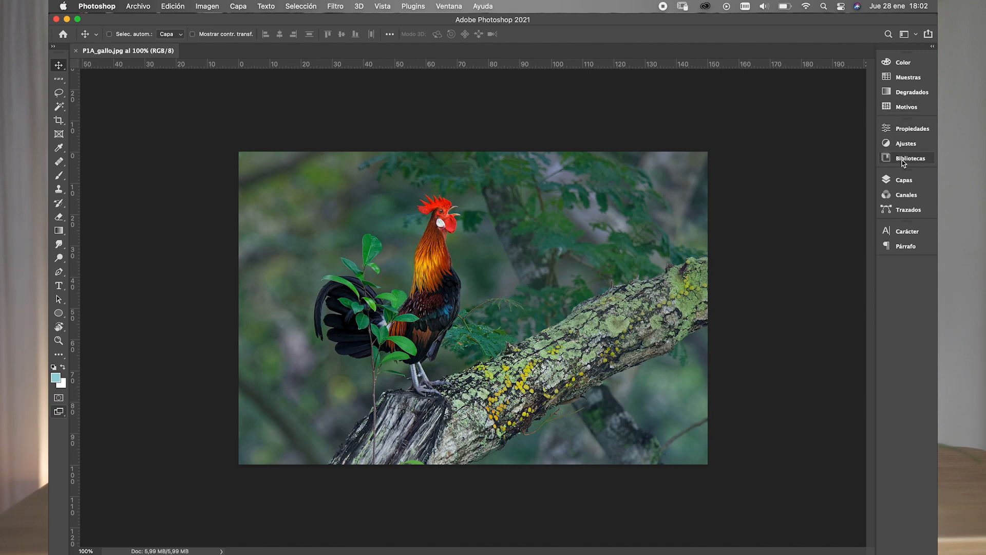
- Move Libraries into its own group above Color in the icon dock, and the Character and Paragraph group above Layers
left_click_drag(900, 163, 893, 247)
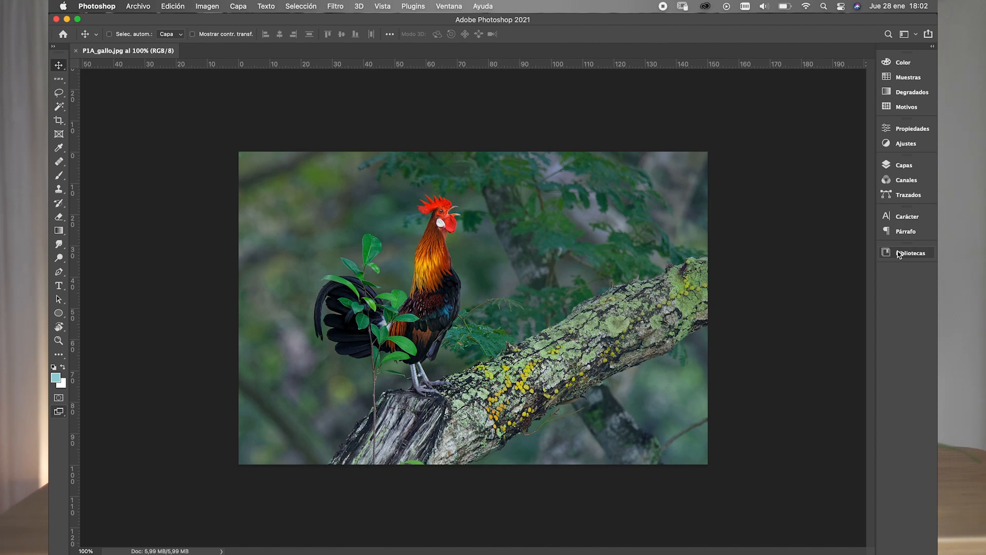
left_click_drag(904, 154, 894, 259)
left_click_drag(904, 201, 888, 53)
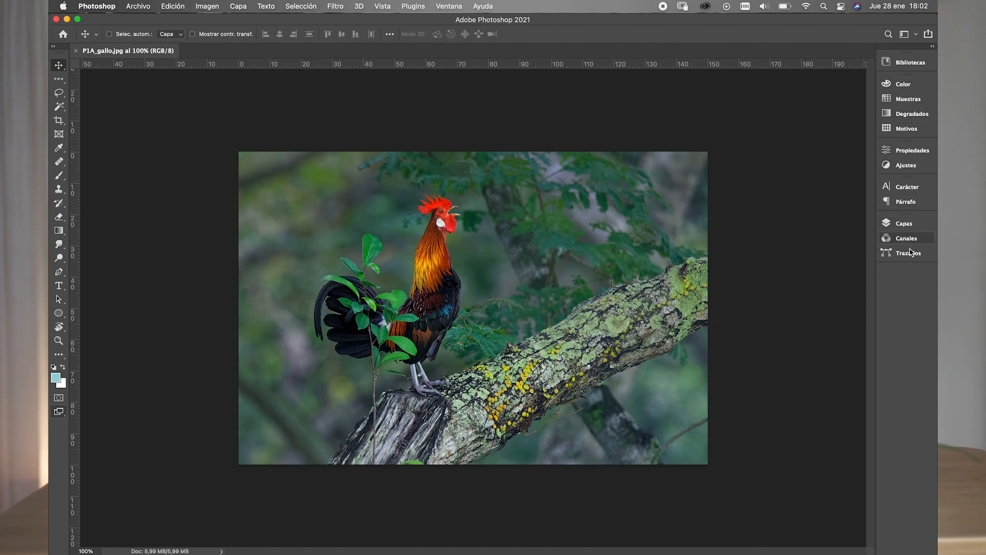
- Briefly open and close the Layers panel from the icon dock, and expand the whole dock to full panels
left_click(897, 229)
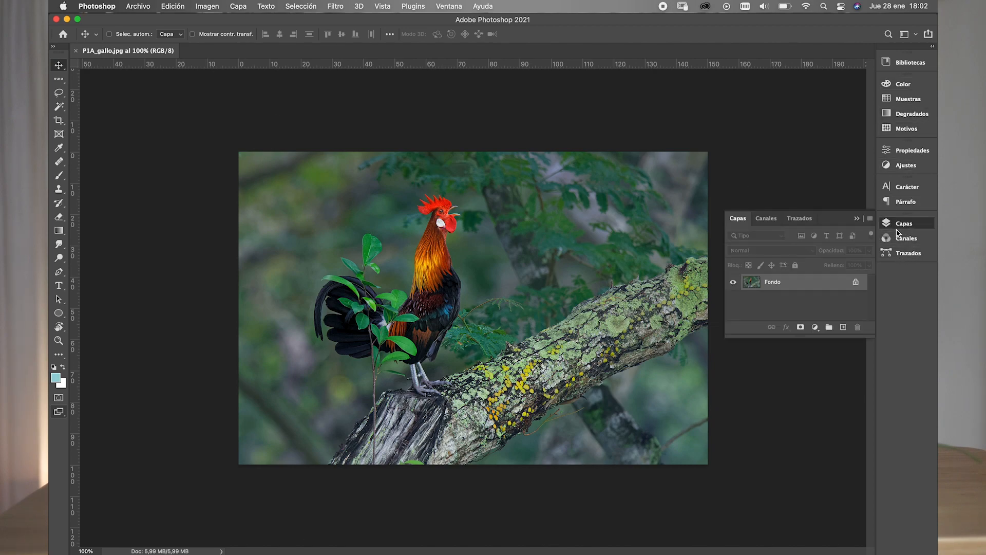
left_click(902, 223)
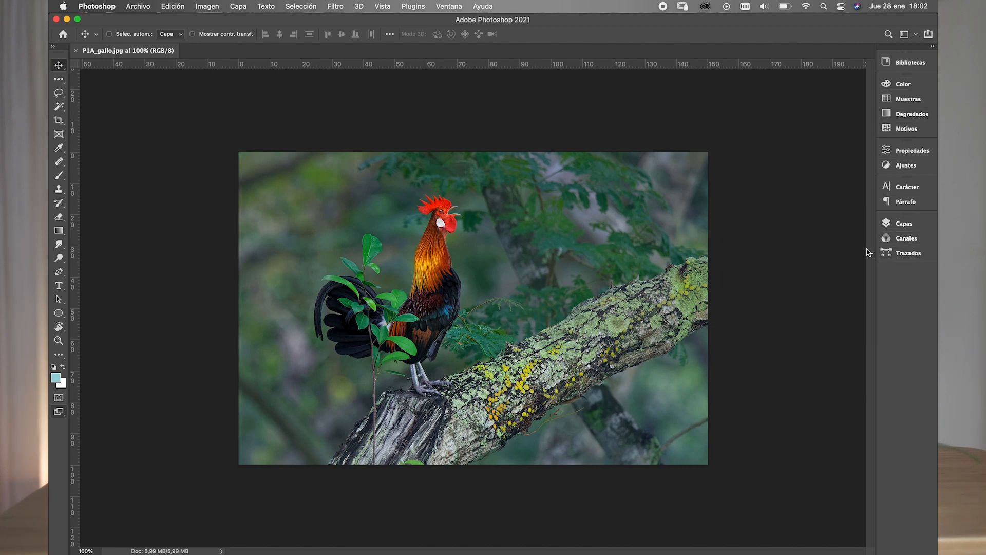
left_click(933, 47)
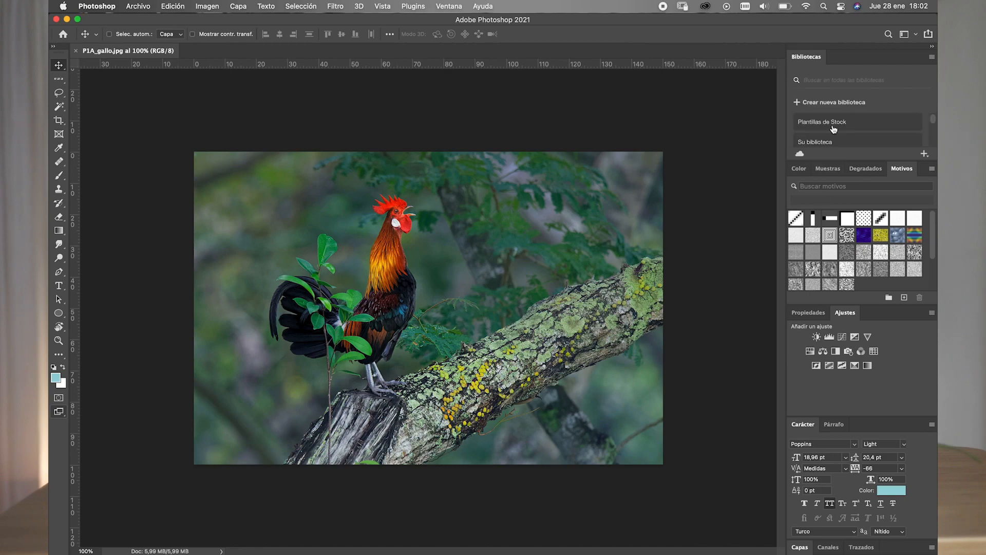
- Look at the Libraries panel's options, and collapse the dock to icons and expand it again
left_click(931, 58)
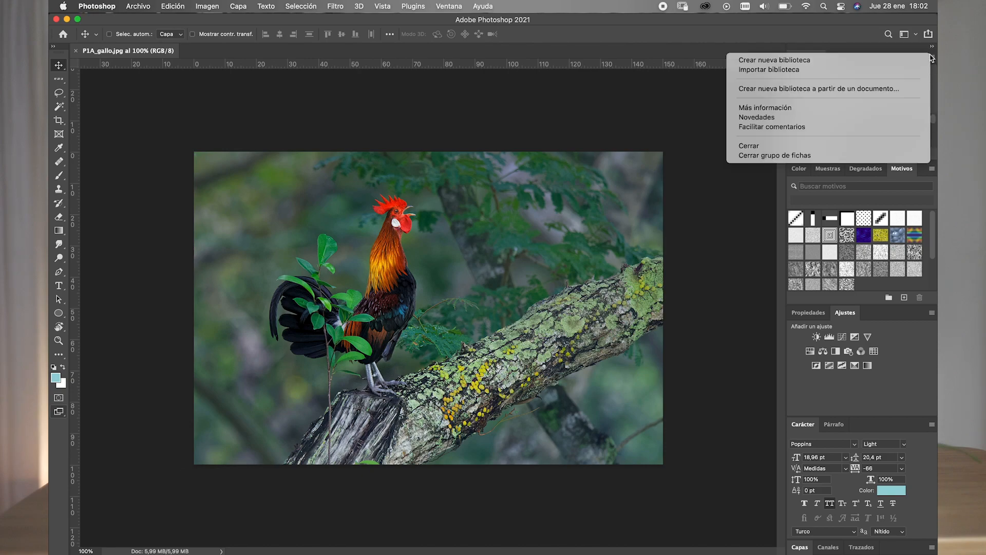
left_click(931, 58)
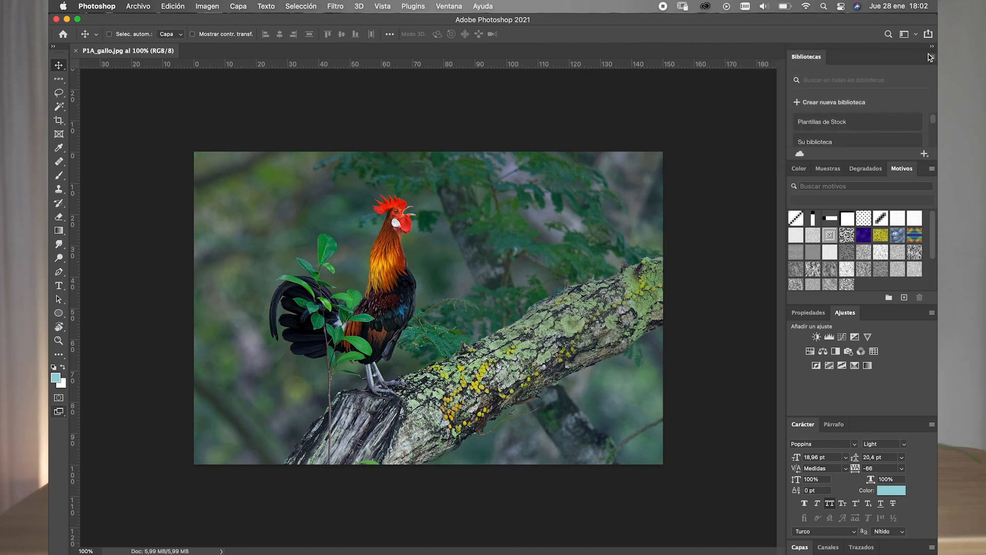
left_click(931, 57)
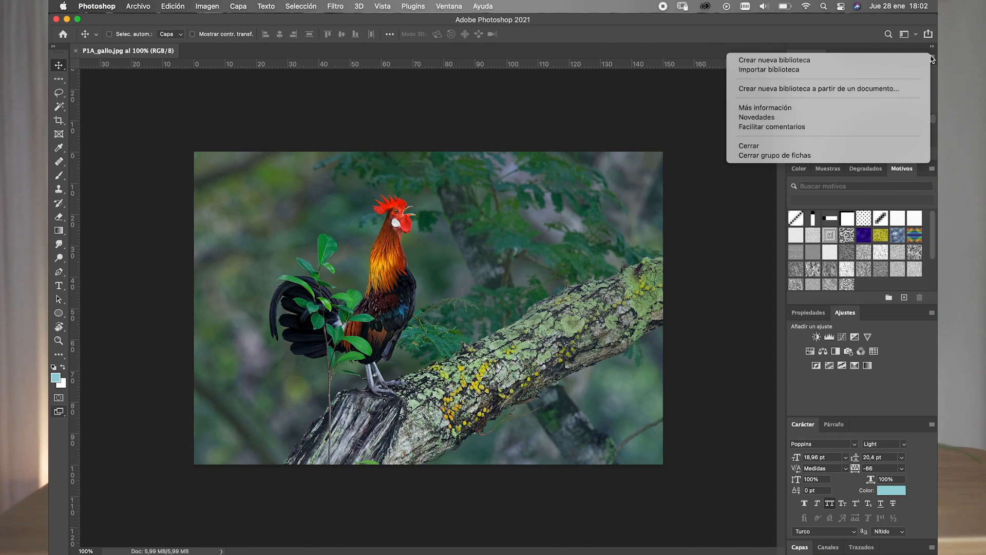
left_click(932, 49)
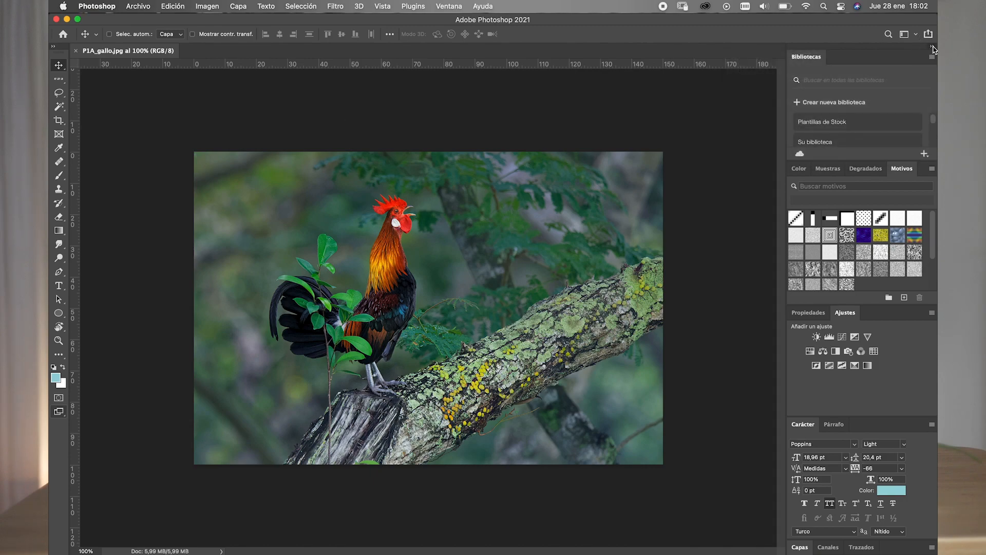
left_click(932, 47)
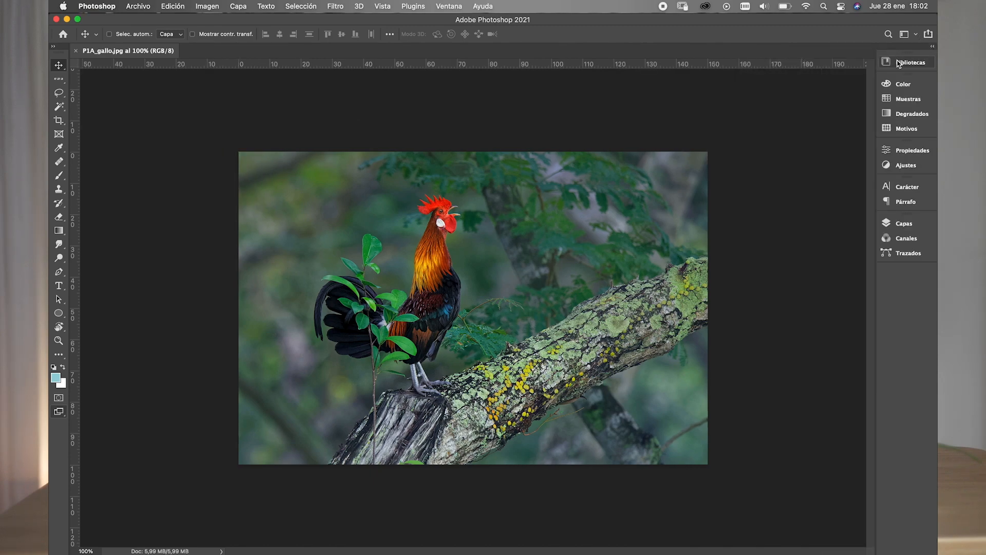
left_click(932, 47)
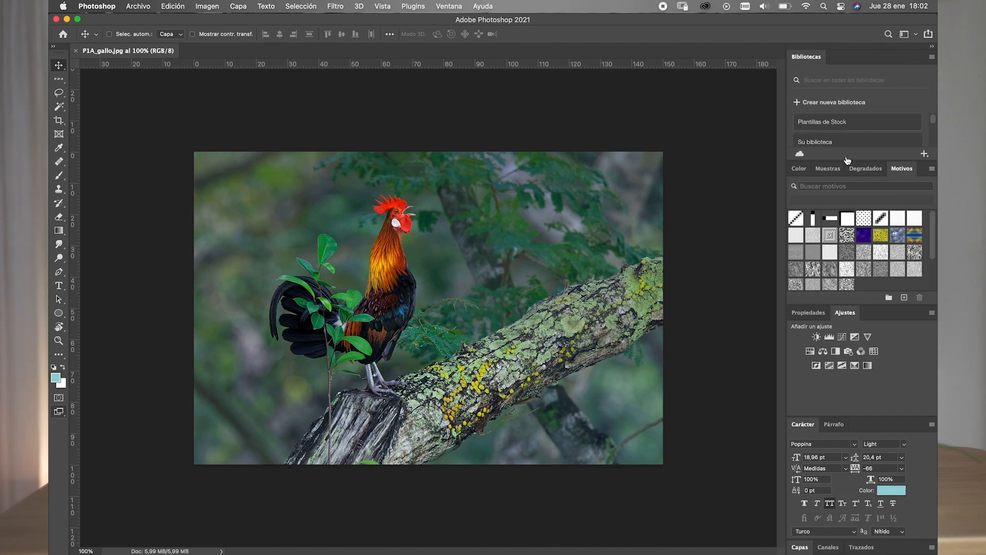
- Expand the Layers panel, and show Color and from there Swatches in the color panel group
left_click(801, 547)
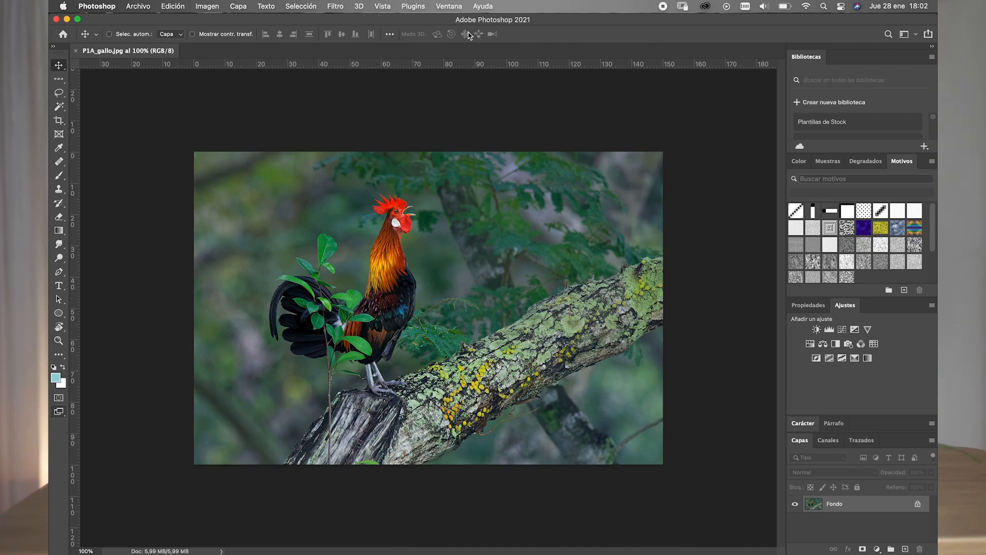
left_click(798, 160)
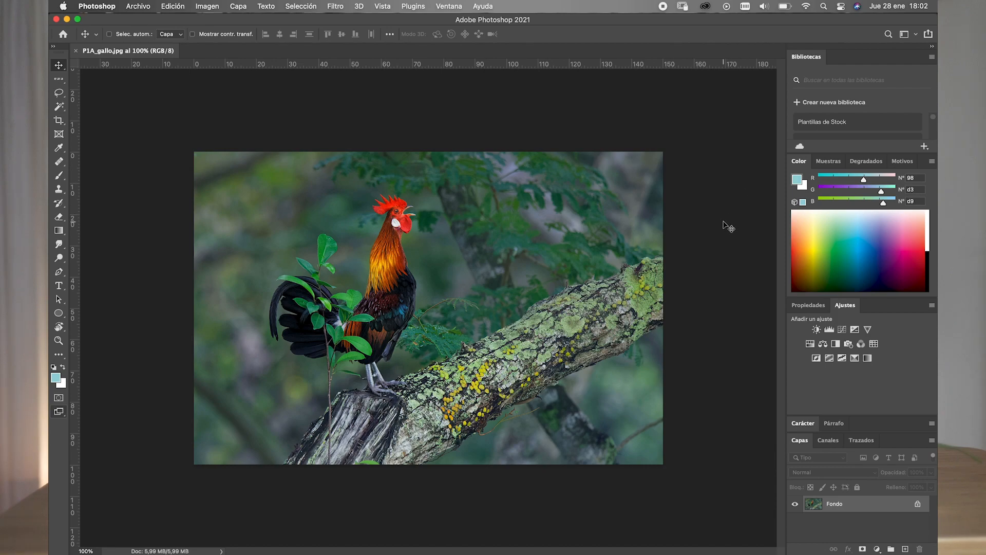
left_click(824, 161)
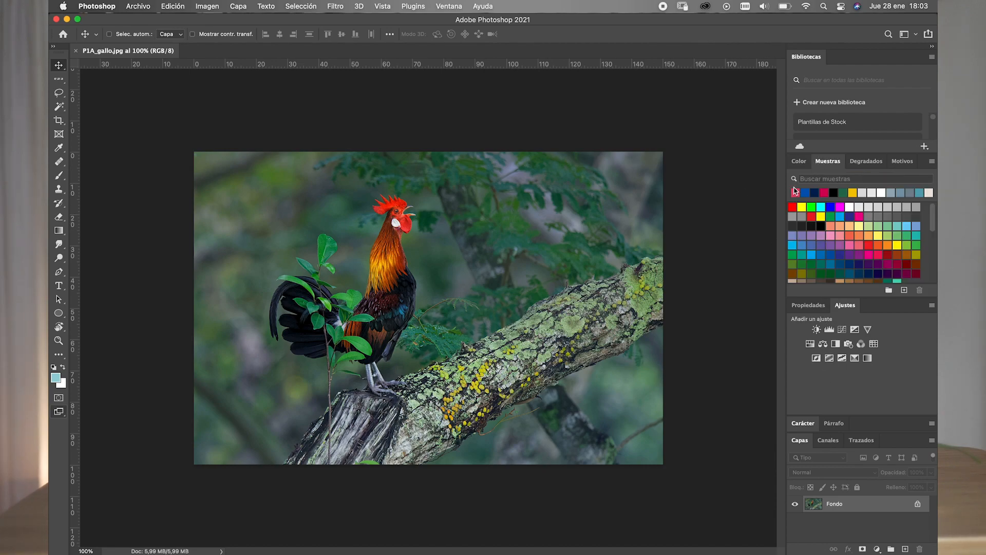
- Collapse the Properties and Character panel groups and leave the Layers panel expanded
left_click(804, 424)
left_click(801, 547)
left_click(808, 306)
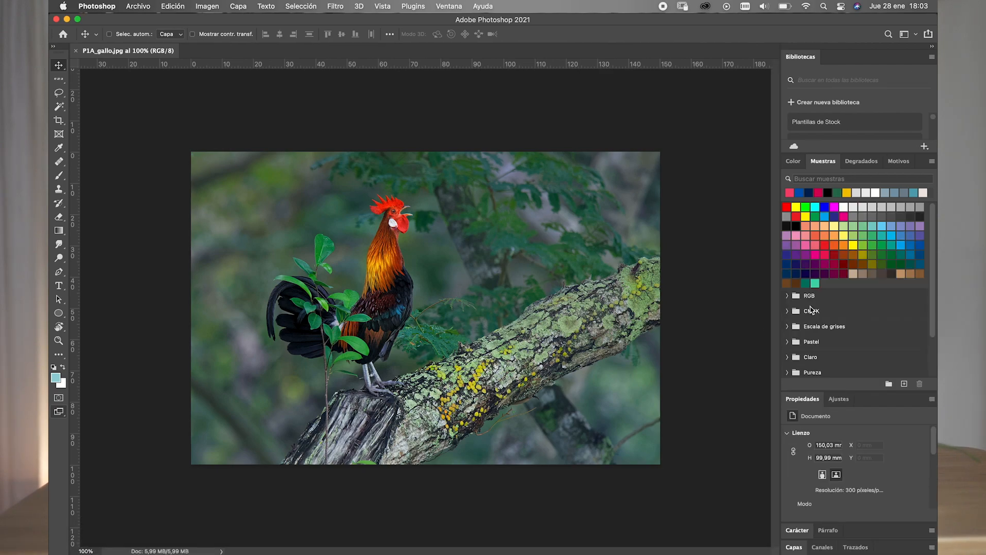
left_click(794, 547)
- Save the current panel arrangement as a new workspace named "E"
left_click(448, 7)
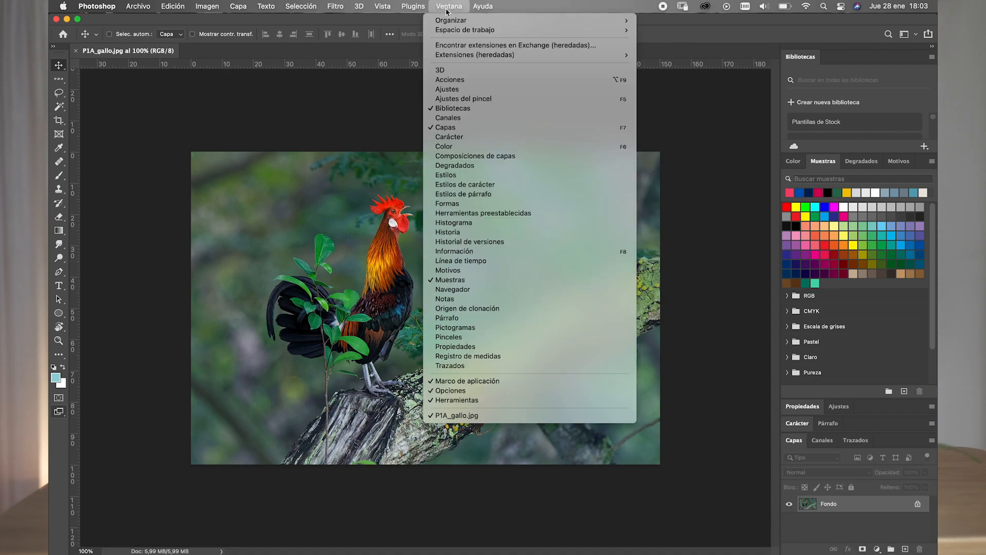
mouse_move(446, 32)
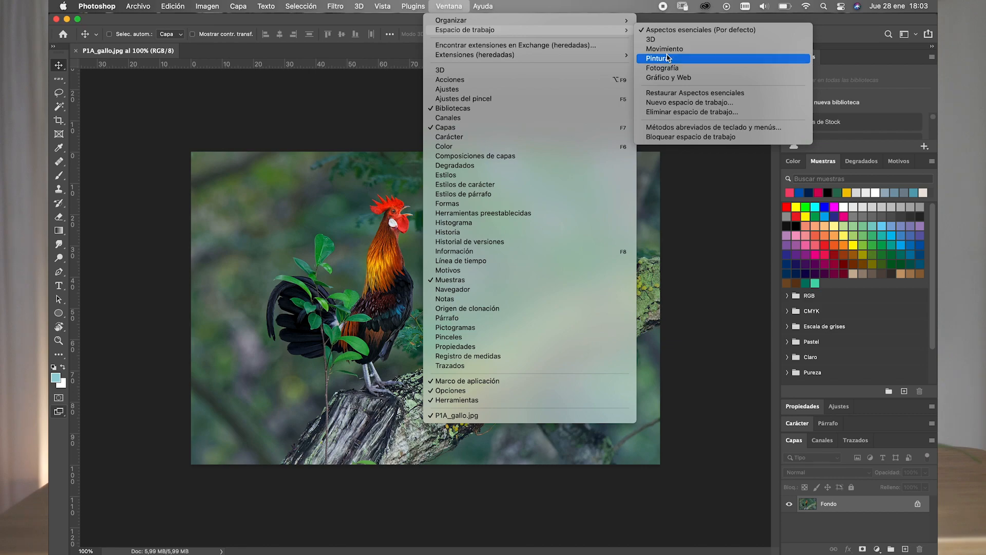
left_click(669, 104)
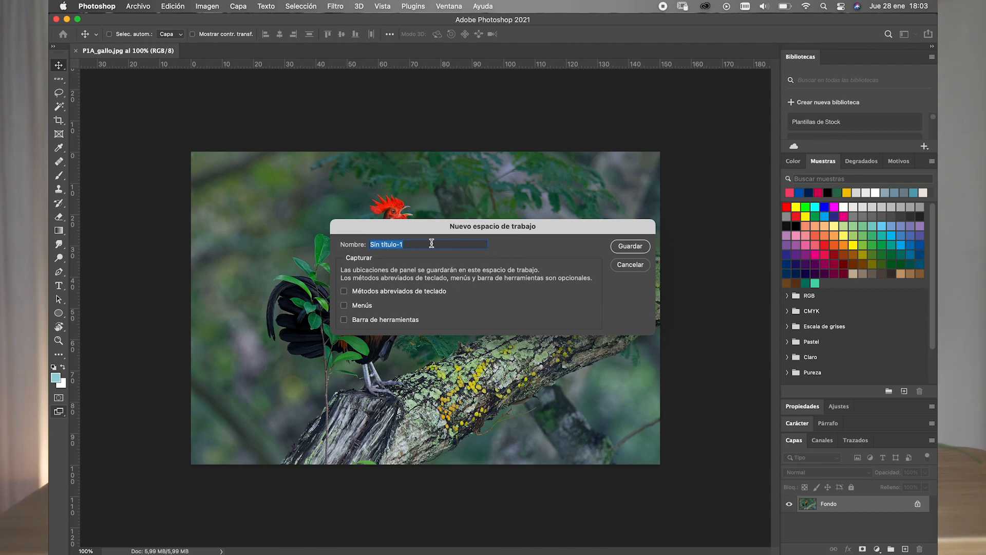
type("Espacio_1")
left_click(630, 248)
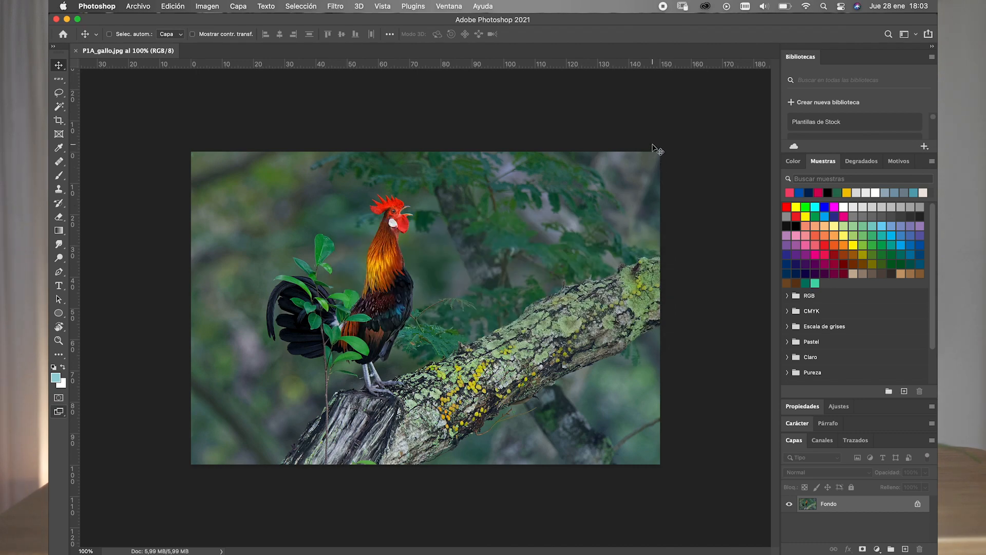
- Preview the Gráfico y Web and Fotografía workspaces, and return to the custom Espacio_1 workspace
left_click(451, 6)
mouse_move(458, 33)
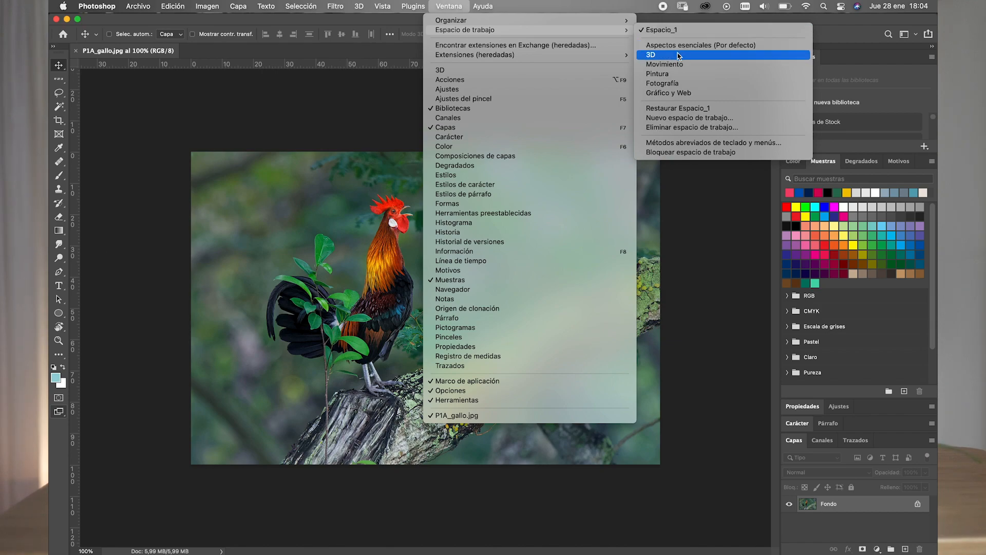
left_click(671, 95)
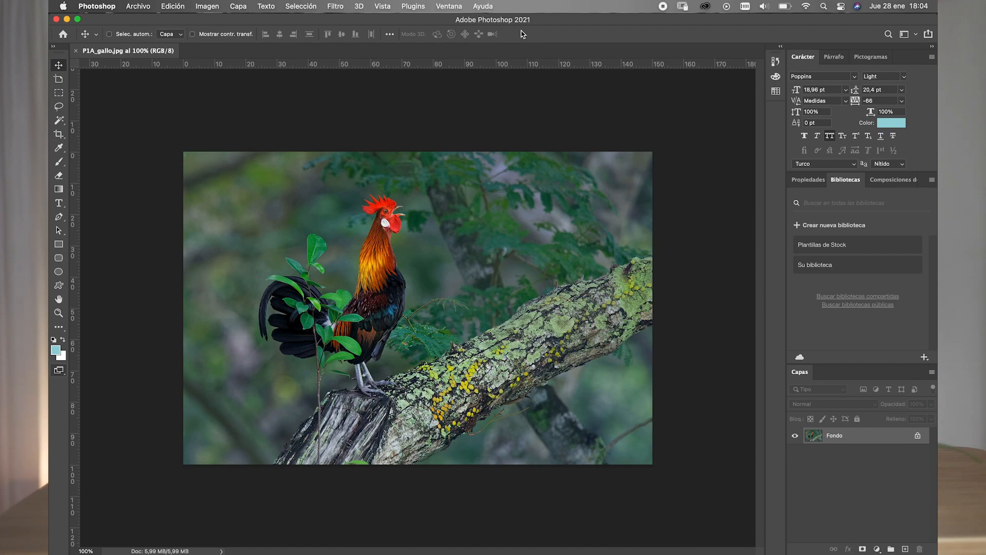
left_click(449, 6)
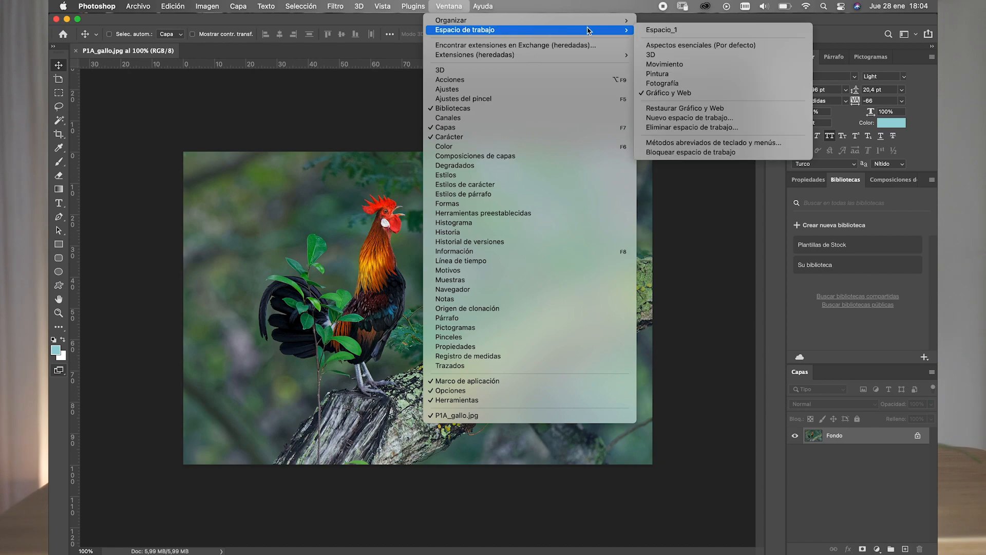
left_click(668, 86)
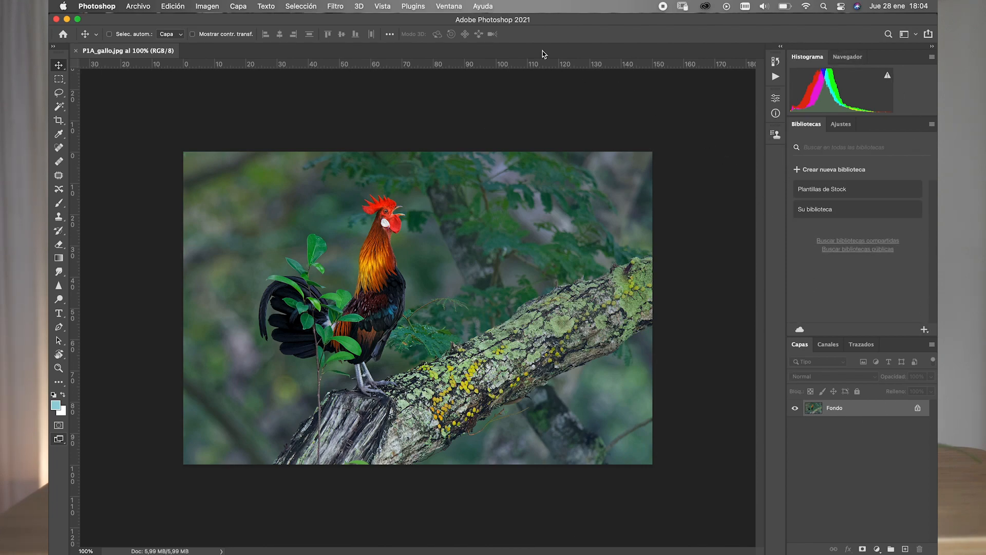
left_click(448, 6)
mouse_move(445, 32)
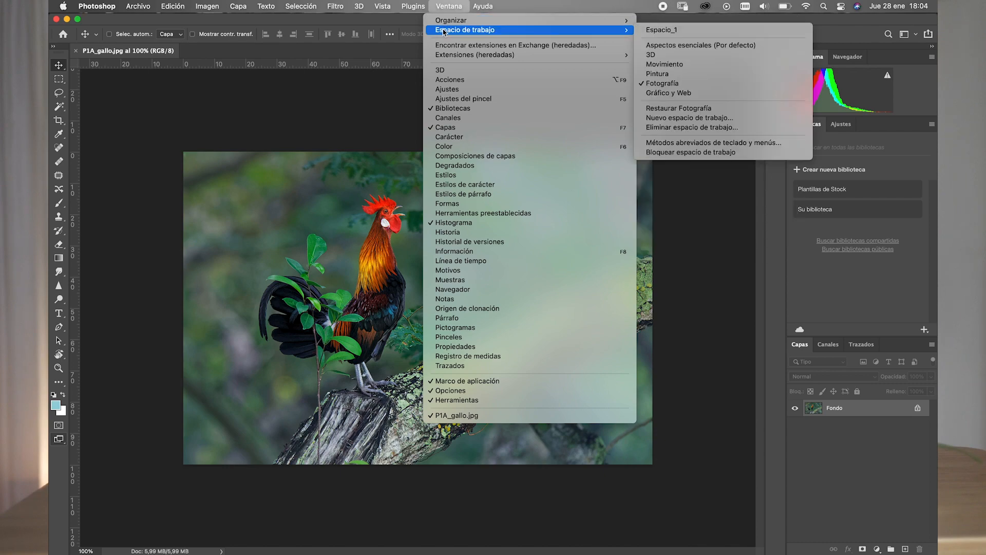
left_click(662, 32)
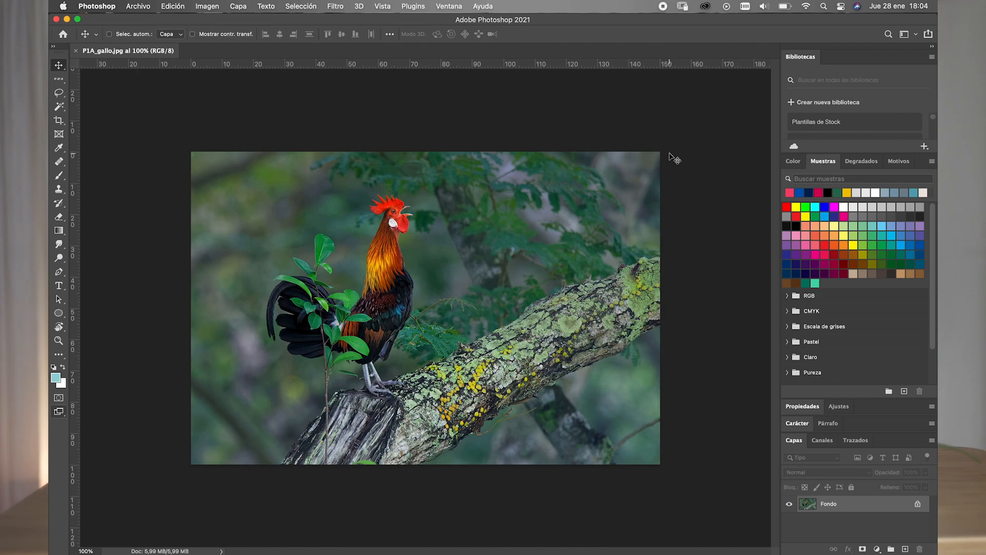
- Review the keyboard shortcuts listed for the application's Texto and Ventana menu commands
left_click(454, 7)
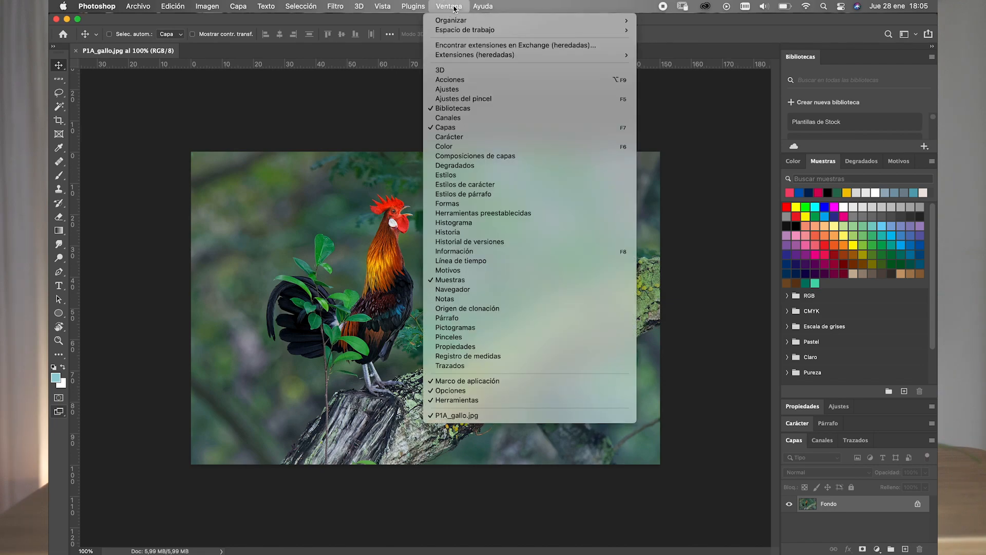
mouse_move(463, 30)
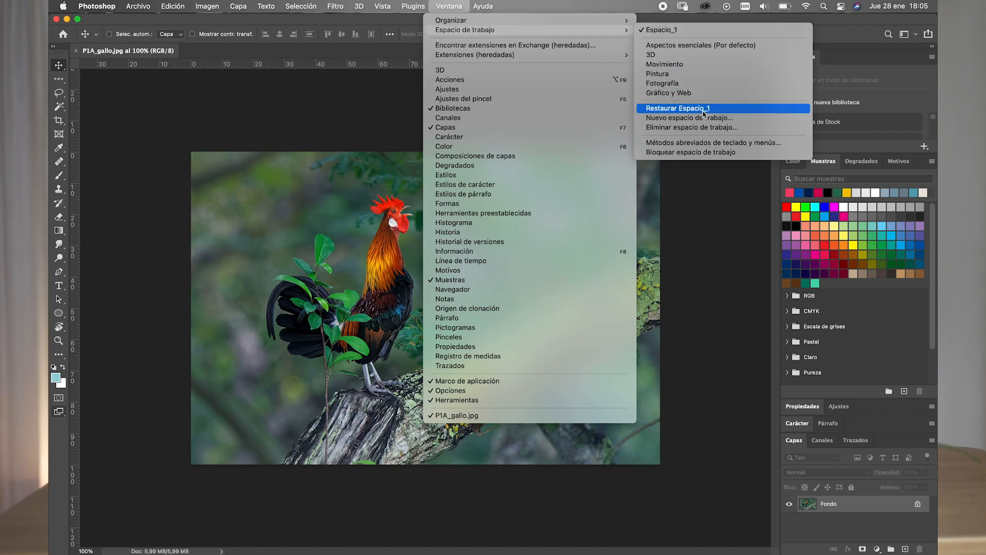
left_click(693, 146)
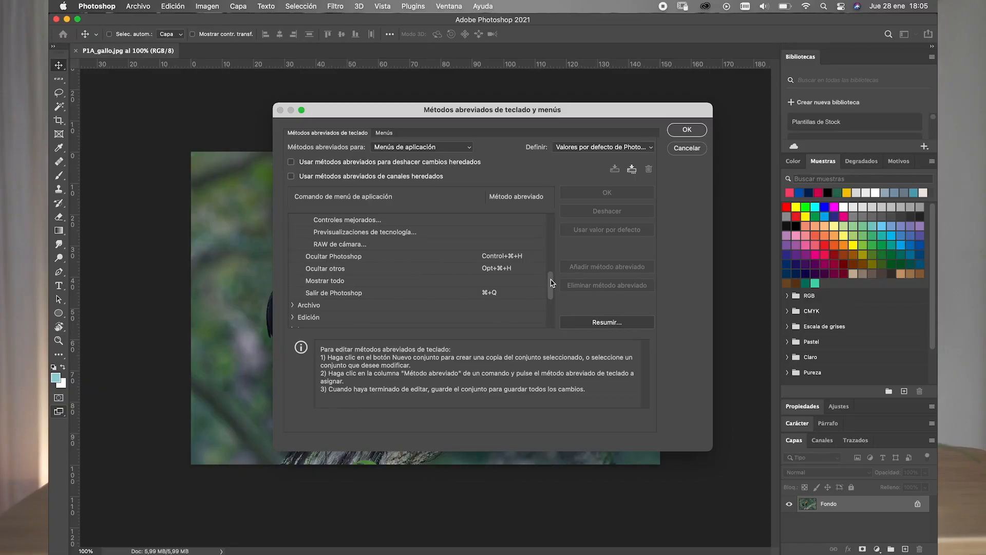
left_click(550, 304)
left_click(293, 268)
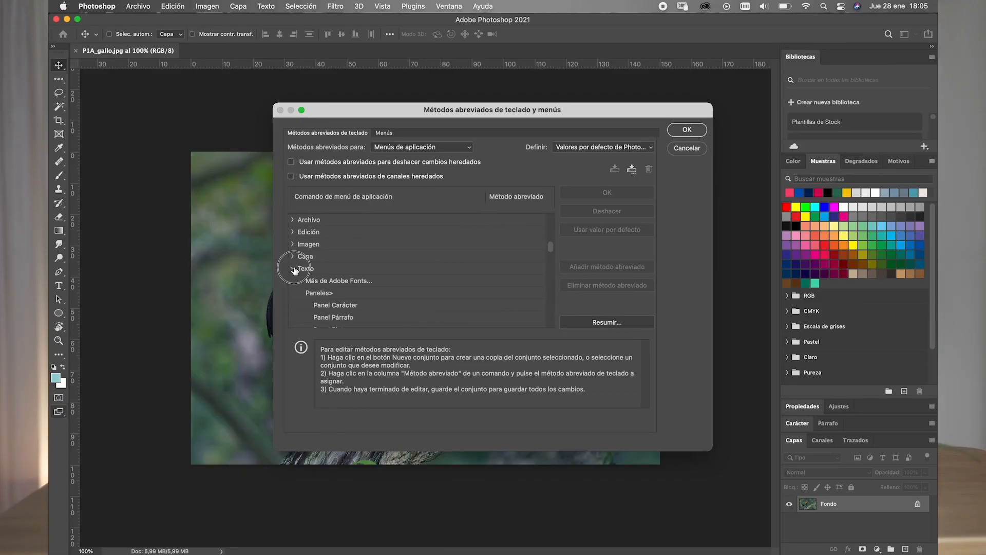
left_click_drag(551, 248, 540, 326)
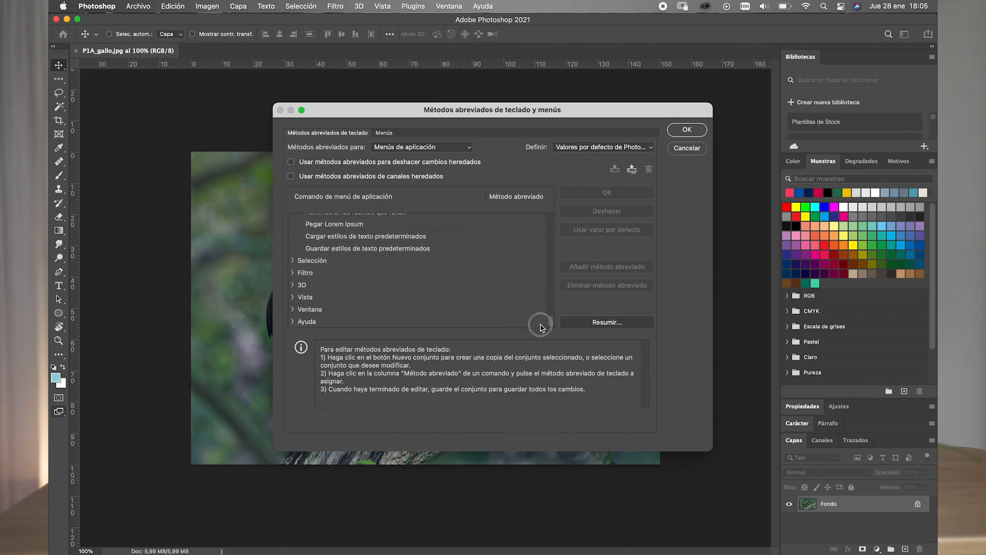
left_click(292, 309)
left_click_drag(551, 280, 548, 289)
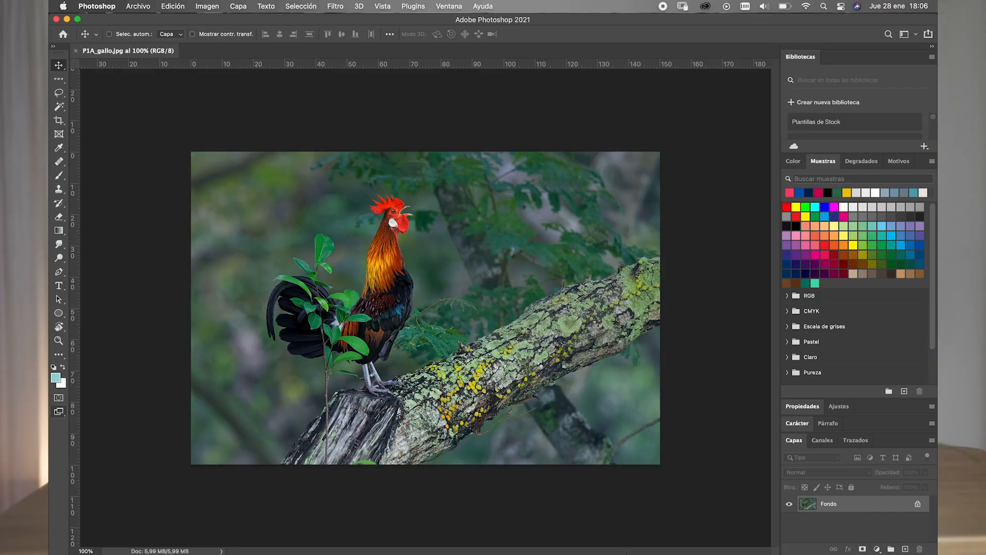
mouse_move(636, 548)
- Start a new document and move its settings dialog slightly aside
left_click(142, 7)
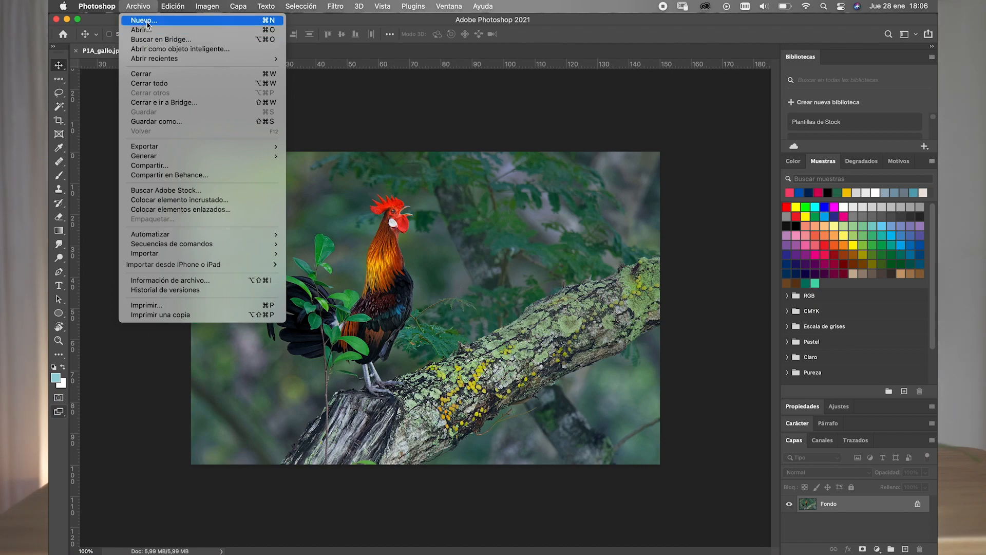
left_click(148, 23)
left_click(138, 7)
left_click(138, 6)
left_click(137, 8)
left_click(138, 8)
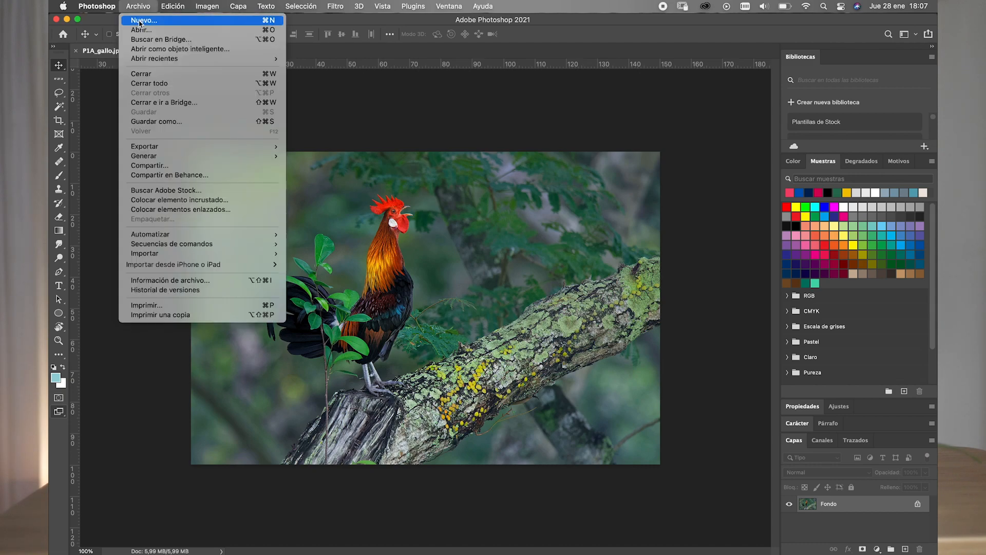
left_click(268, 22)
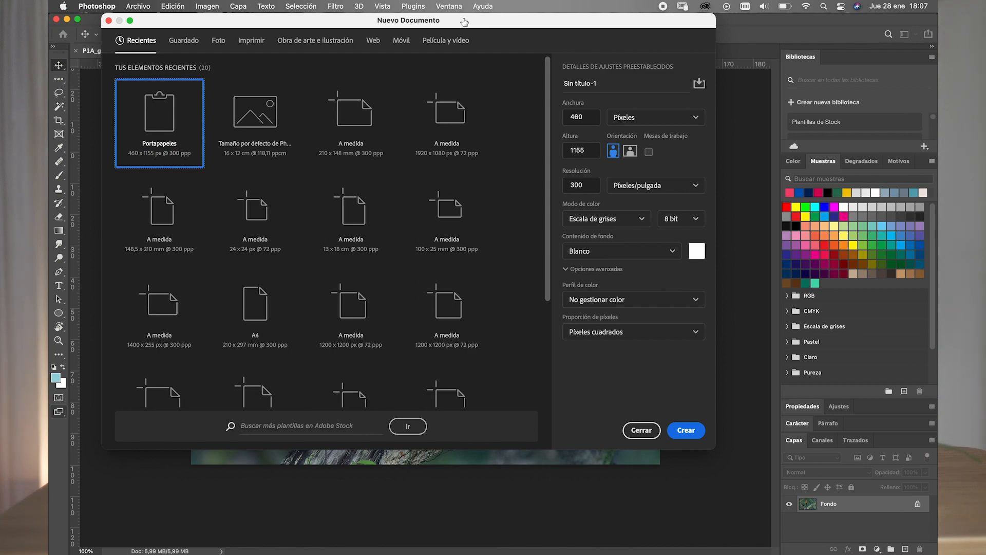
left_click_drag(464, 21, 459, 21)
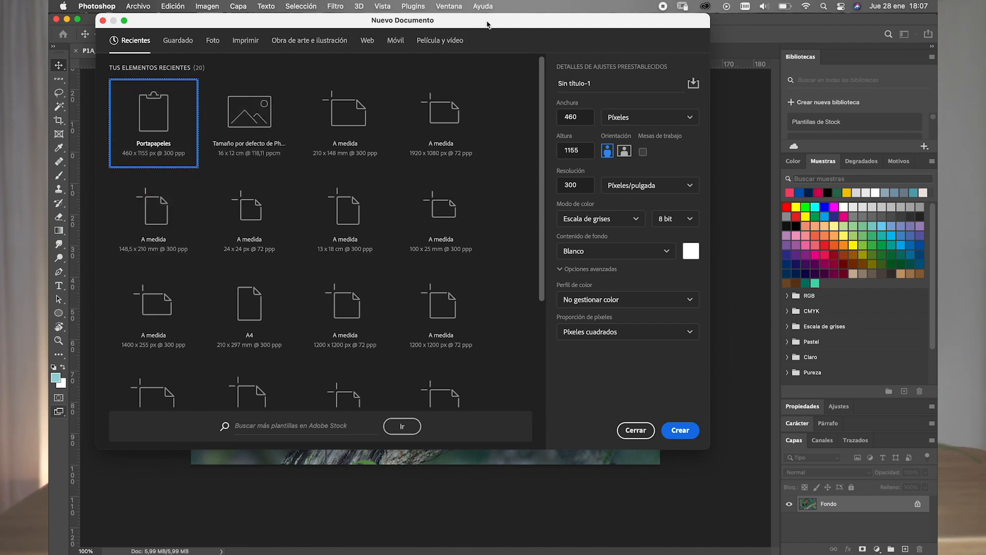
- Browse the recent, saved, photo and print document presets, showing all presets for print
left_click_drag(541, 80, 555, 53)
left_click(190, 41)
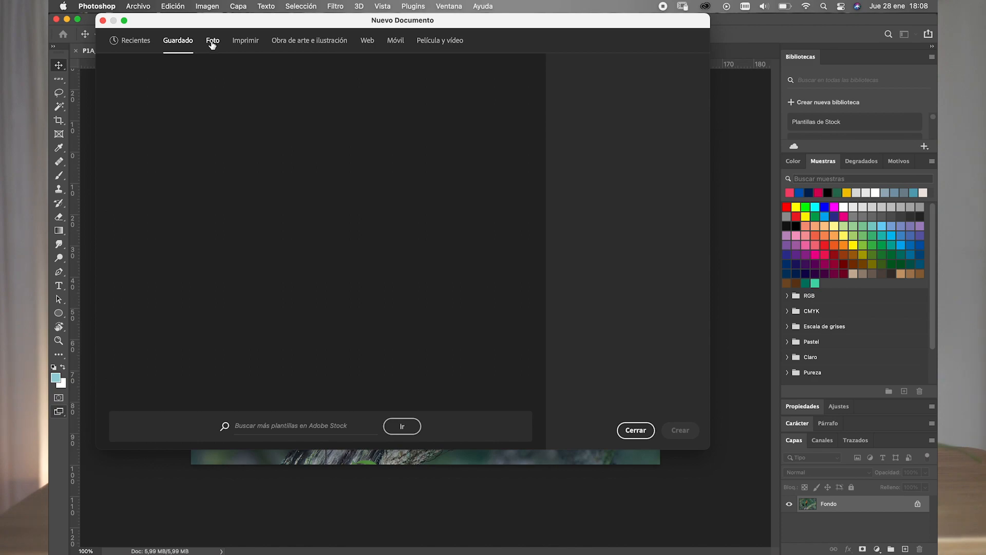
left_click(212, 44)
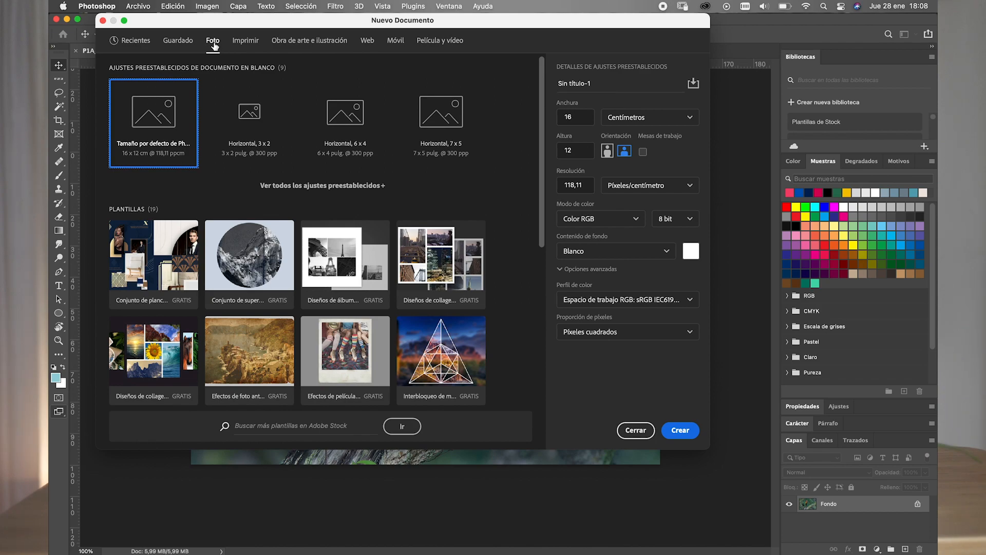
left_click(241, 45)
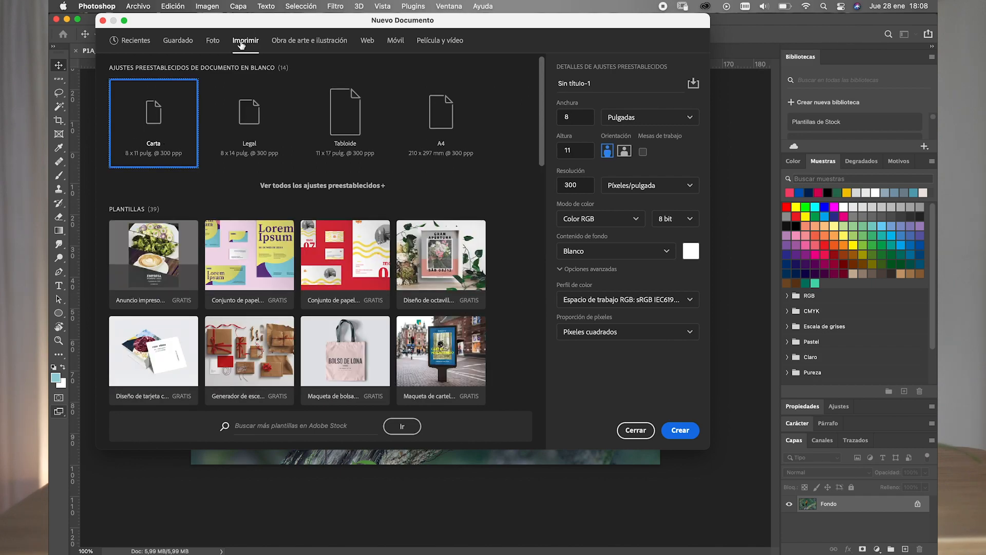
left_click(362, 187)
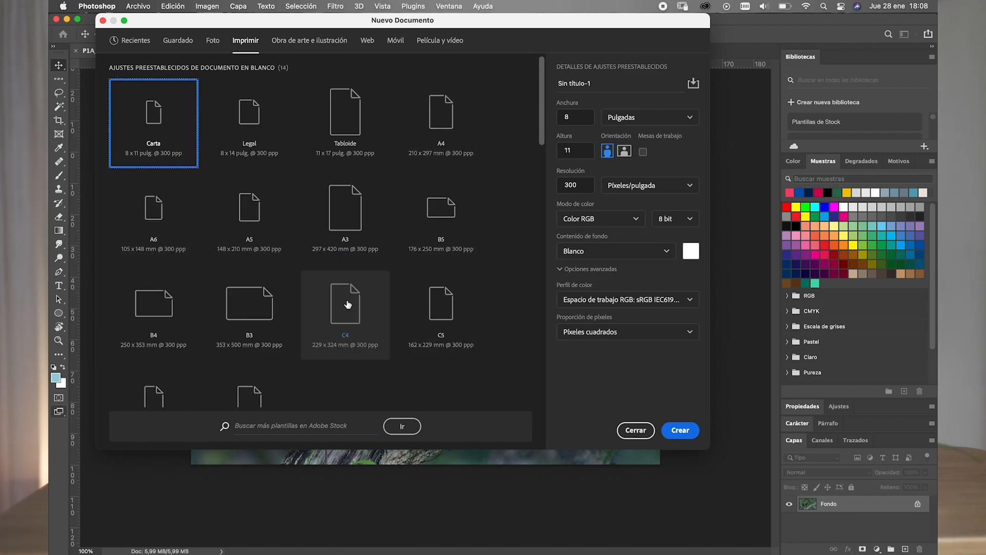
left_click_drag(538, 123, 524, 106)
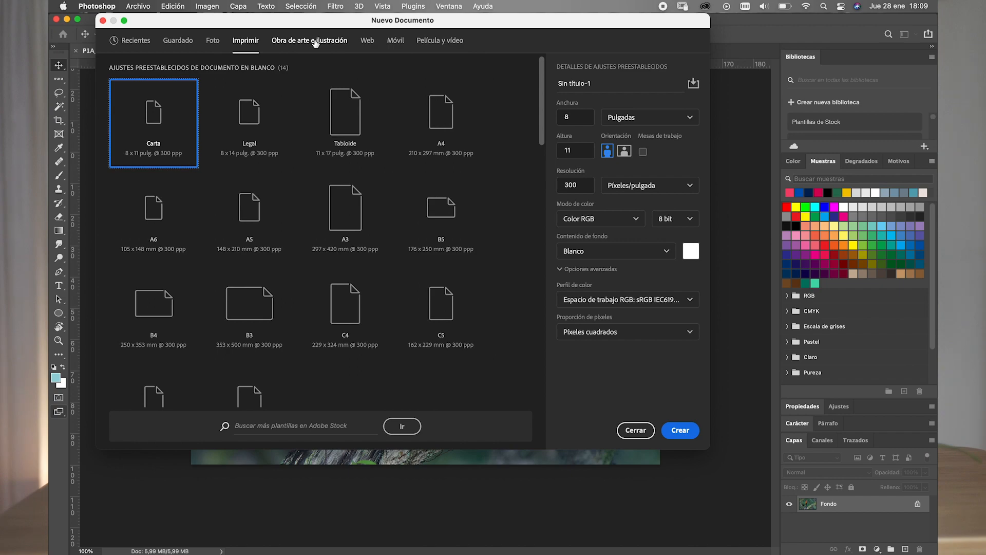
- Browse the web, mobile, and film and video document presets, showing all presets for web and mobile
left_click(368, 43)
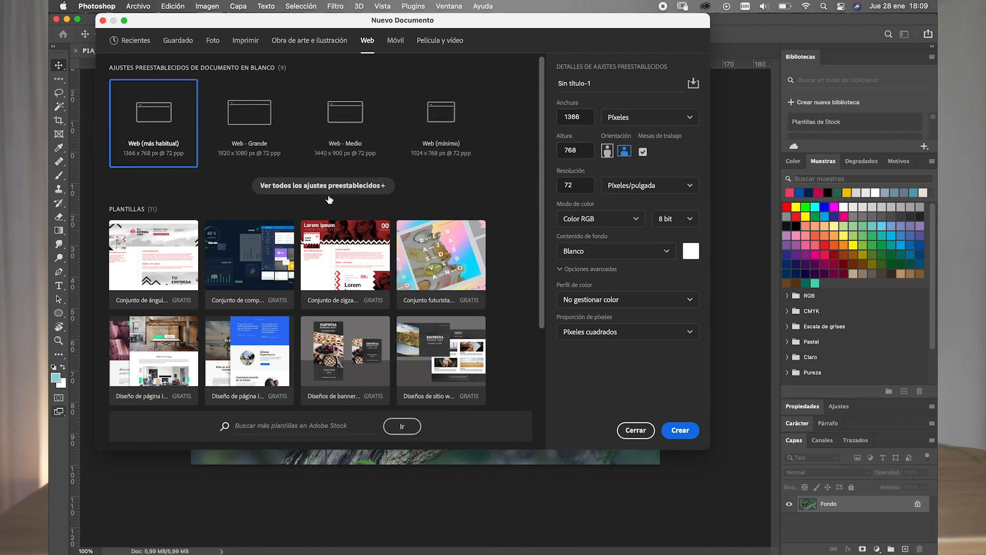
left_click(301, 197)
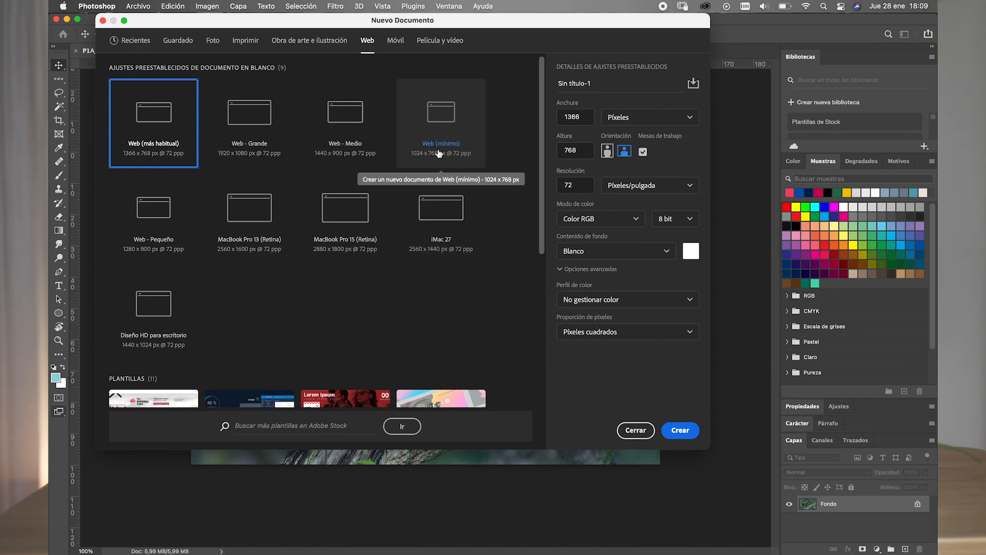
left_click(394, 41)
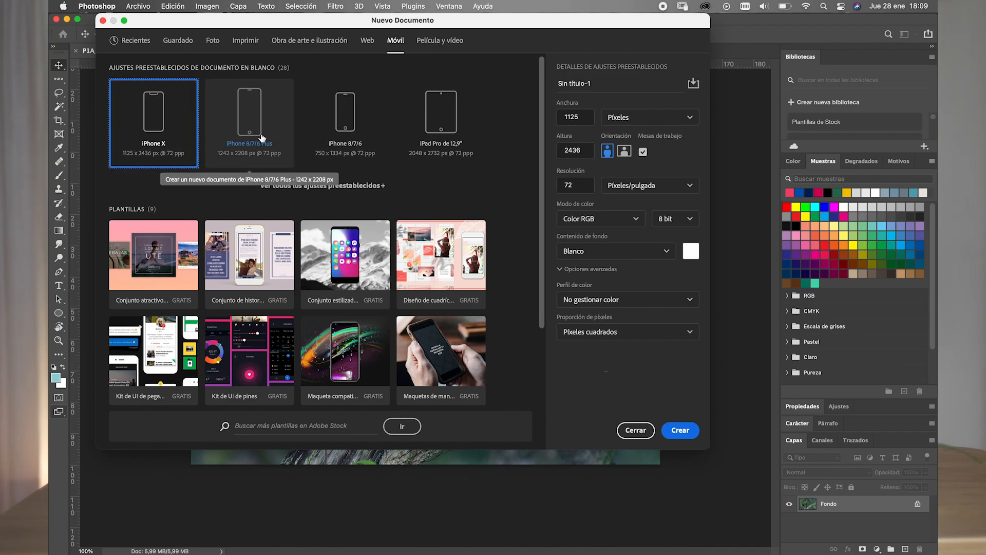
left_click(319, 187)
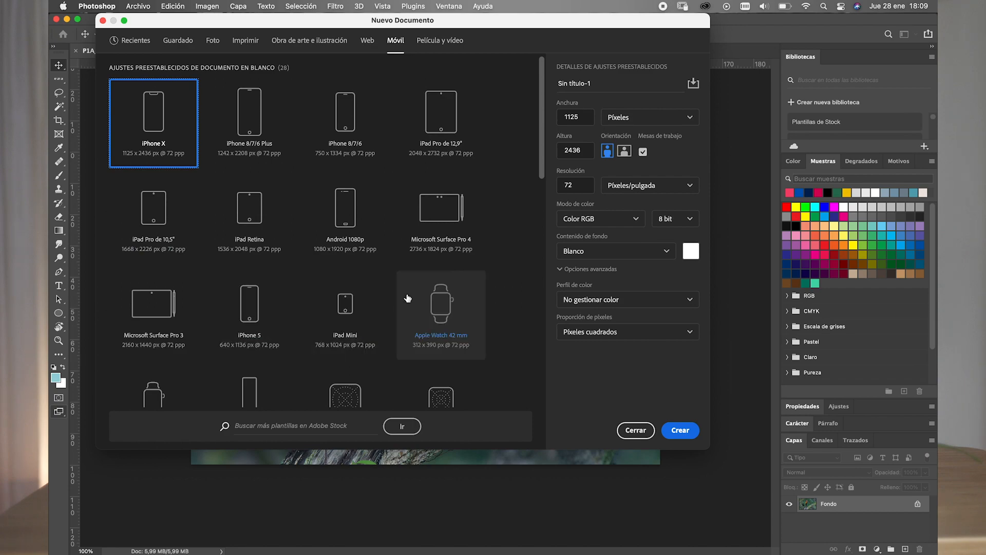
left_click_drag(537, 164, 524, 118)
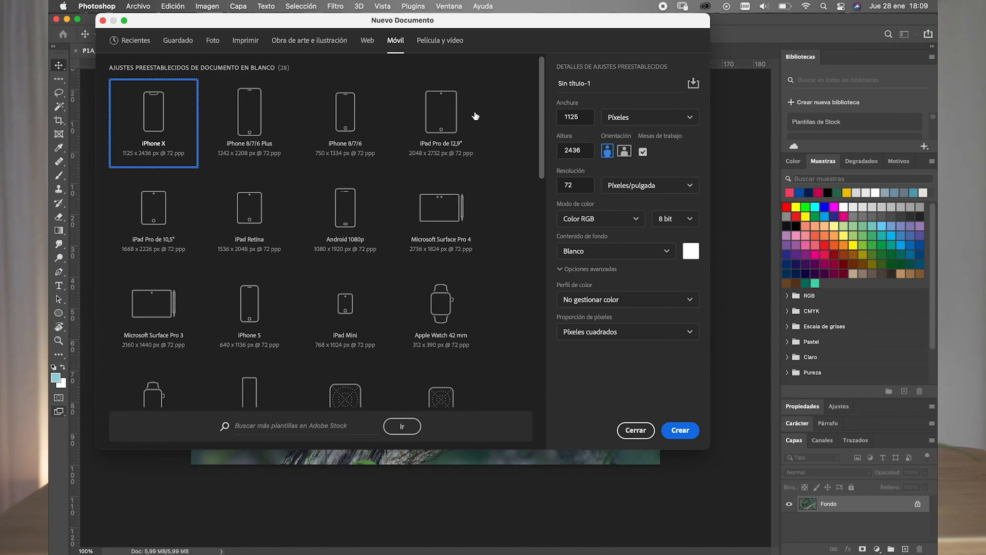
left_click(430, 44)
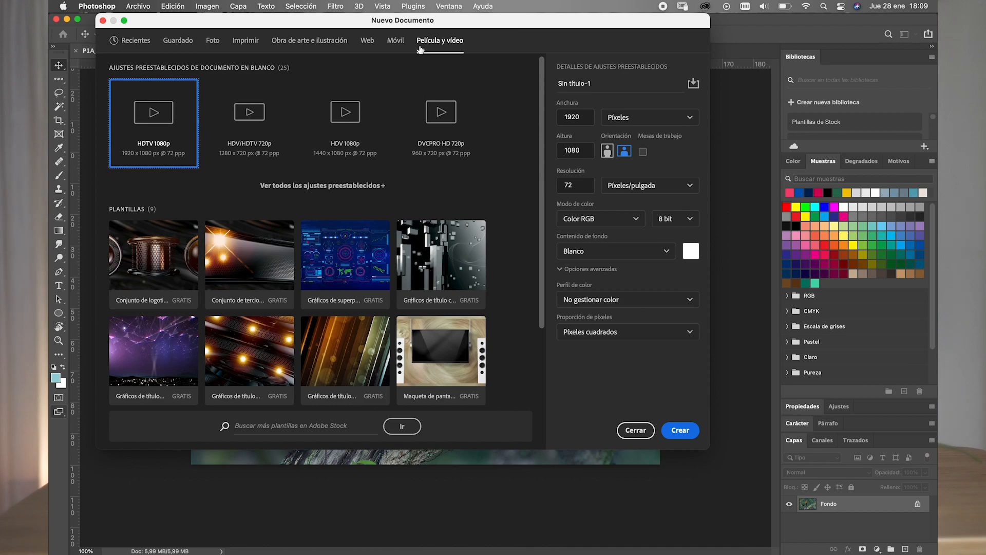
- Choose the A5 preset from the full list of print presets, keep millimetres and set landscape orientation
left_click(246, 41)
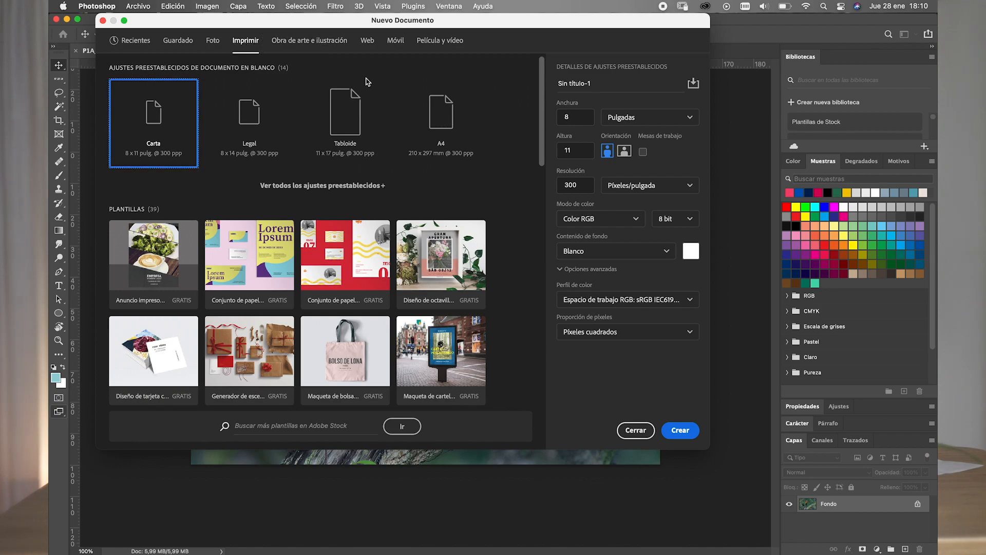
left_click(316, 186)
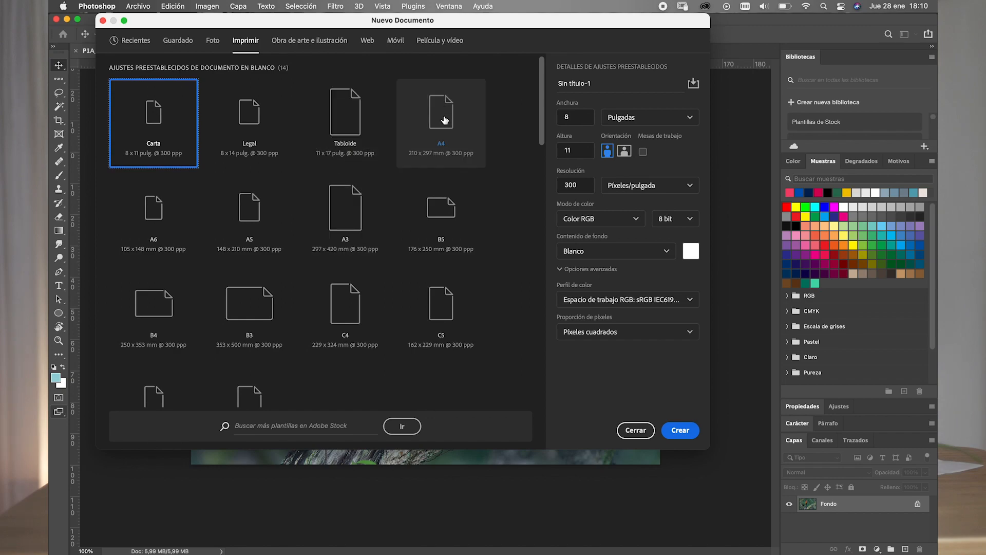
left_click(250, 210)
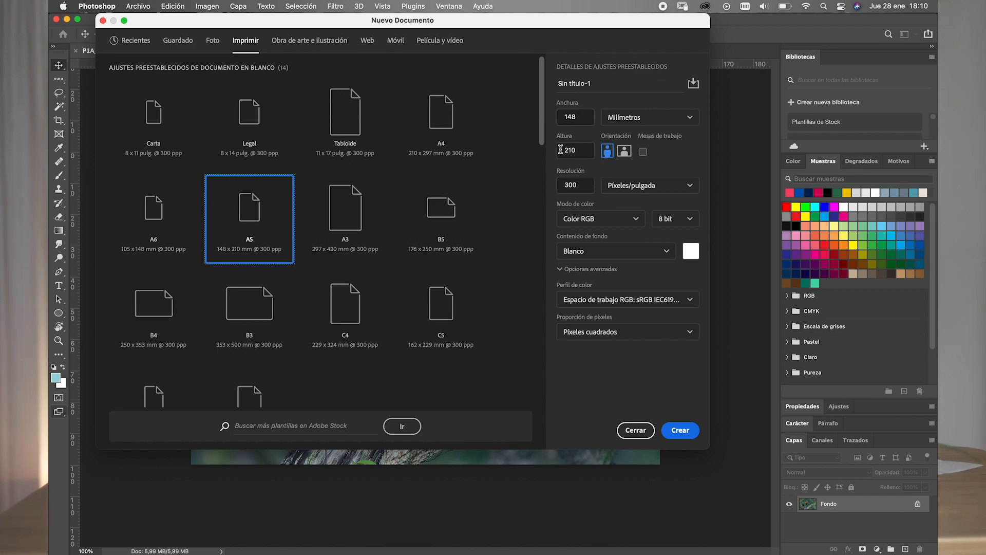
left_click_drag(558, 66, 665, 69)
left_click(654, 118)
left_click(651, 120)
left_click(624, 151)
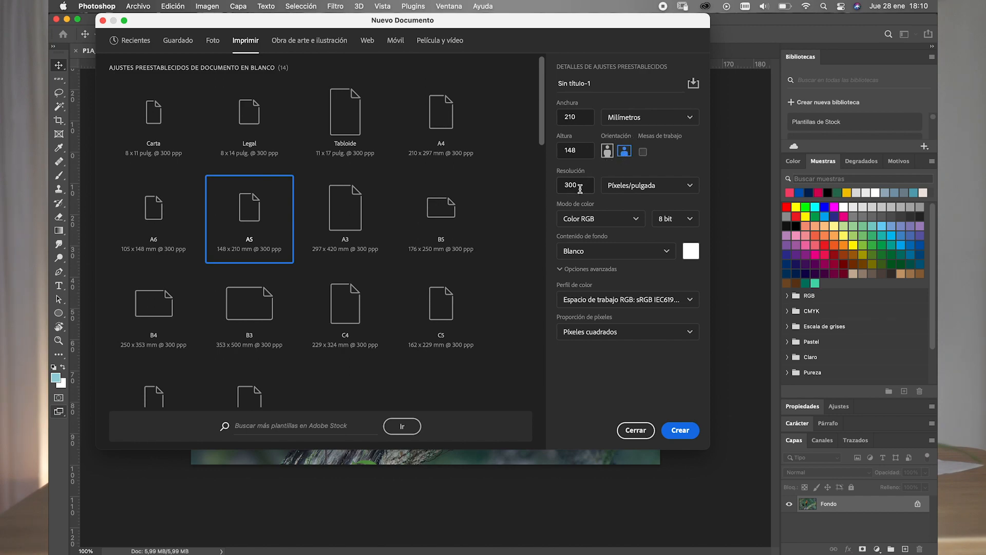
- Keep the new document's resolution at 300 pixels per inch and choose Color RGB as its color mode
left_click_drag(580, 189, 556, 186)
left_click(582, 187)
left_click(635, 221)
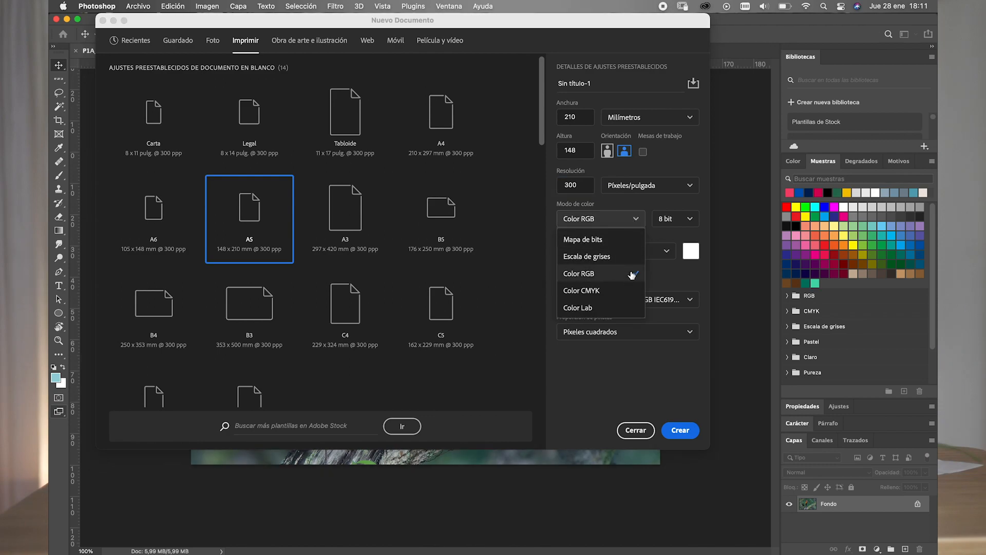
left_click(627, 277)
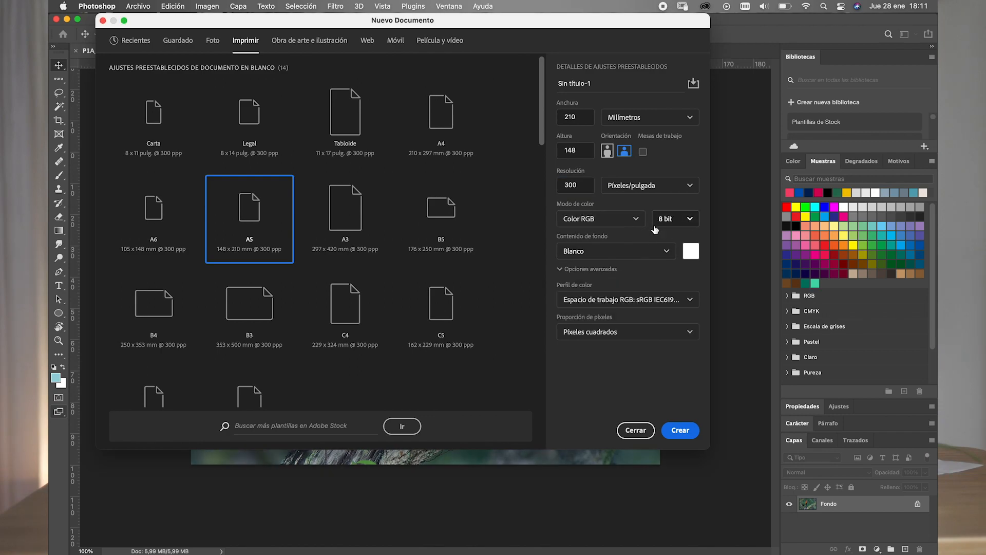
- Review the bit depth choices for the new document and keep 8 bit
left_click(689, 220)
left_click(688, 222)
left_click(666, 252)
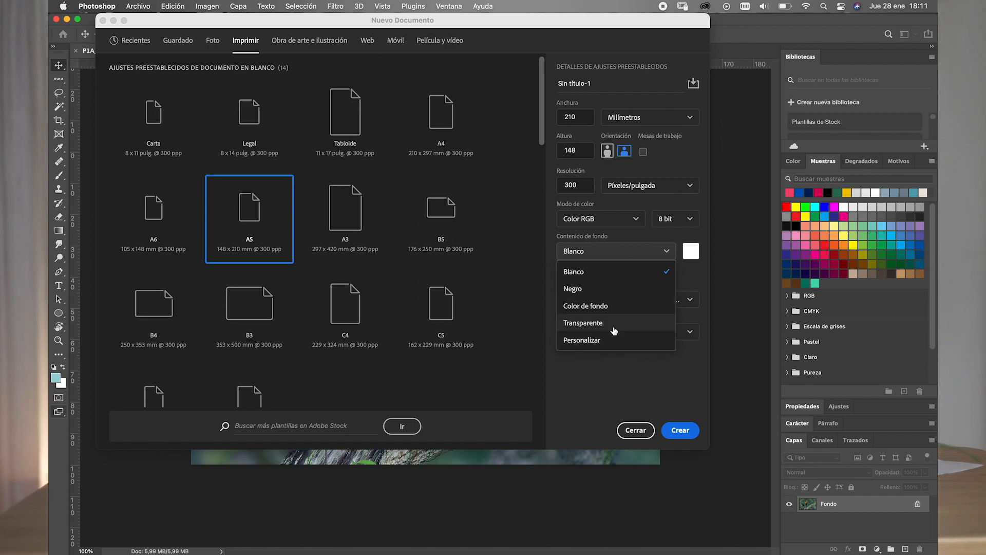
left_click(604, 340)
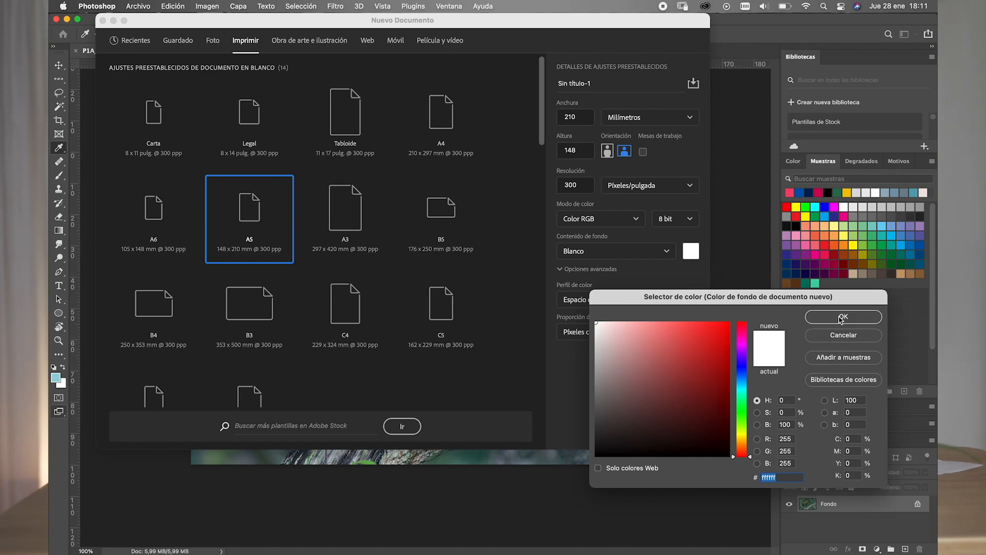
left_click_drag(725, 335, 723, 353)
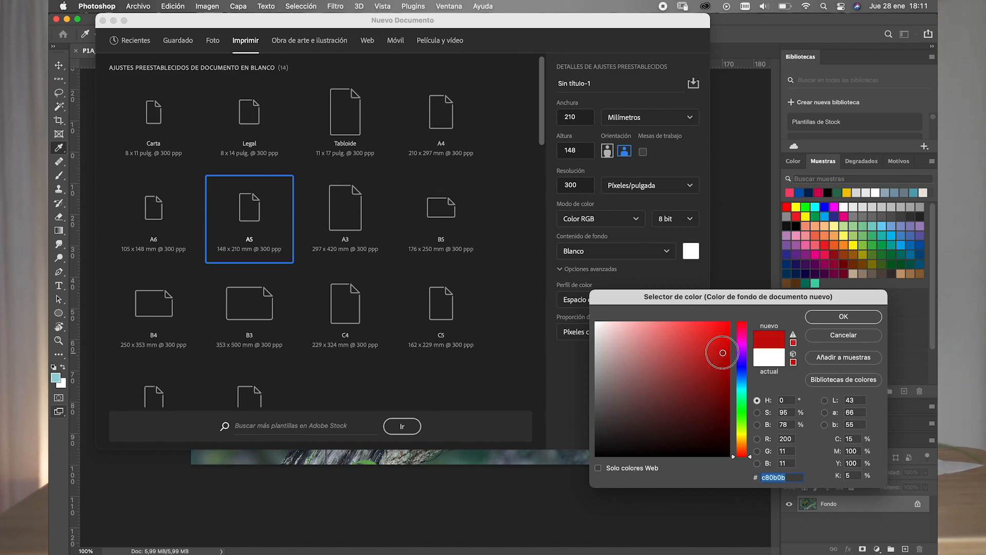
left_click(837, 335)
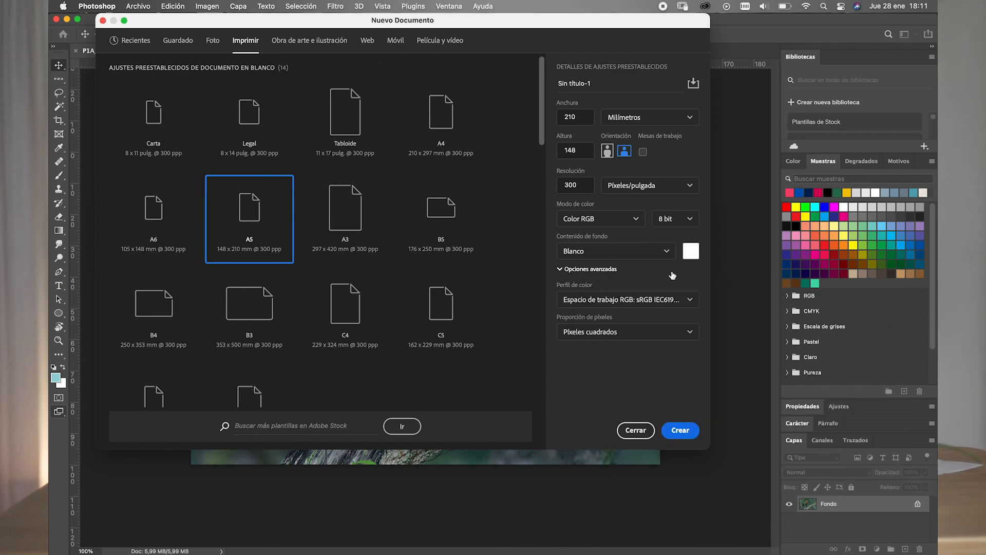
- Create the new document with Blanco as its background contents and Color RGB as its color mode
left_click(656, 251)
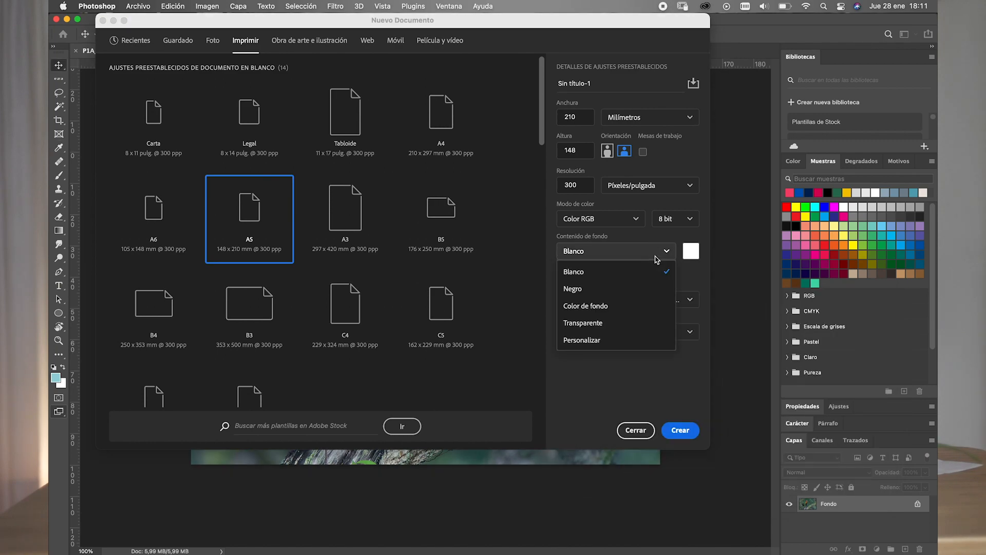
left_click(607, 274)
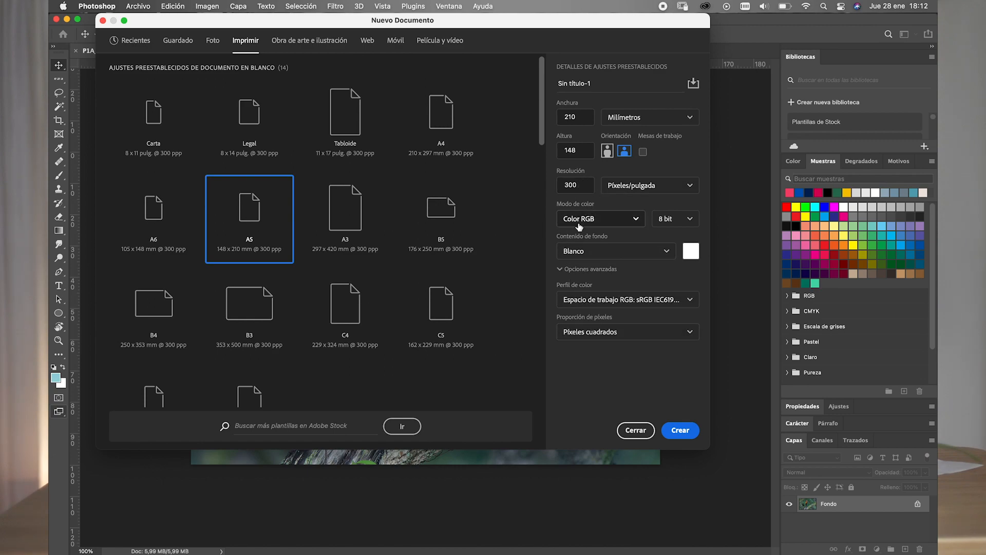
left_click(637, 222)
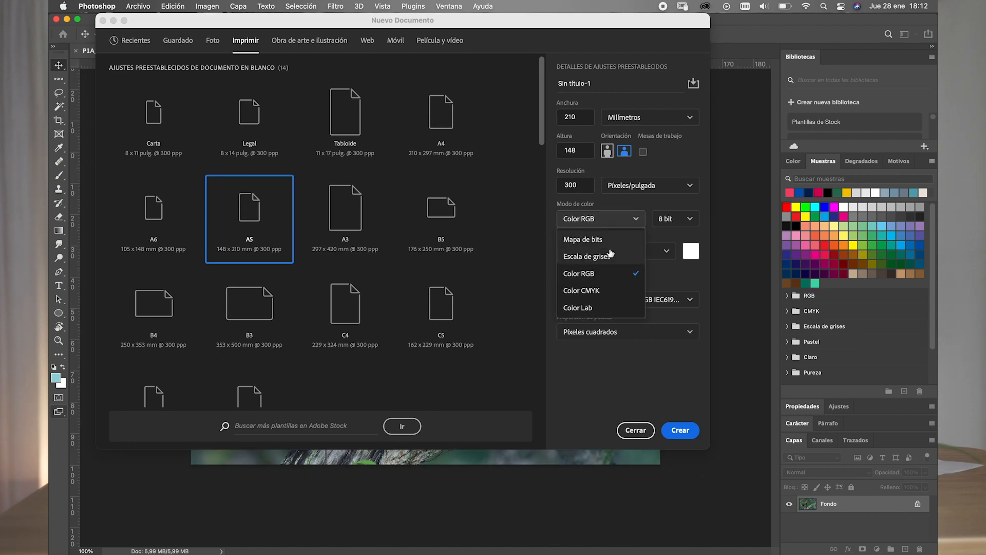
left_click(597, 277)
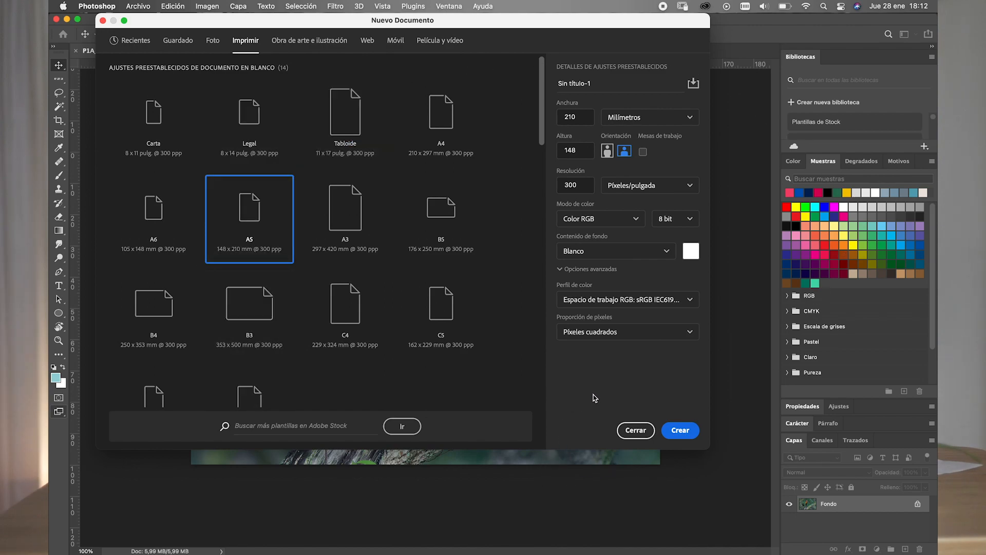
left_click(621, 224)
left_click(596, 274)
left_click(683, 431)
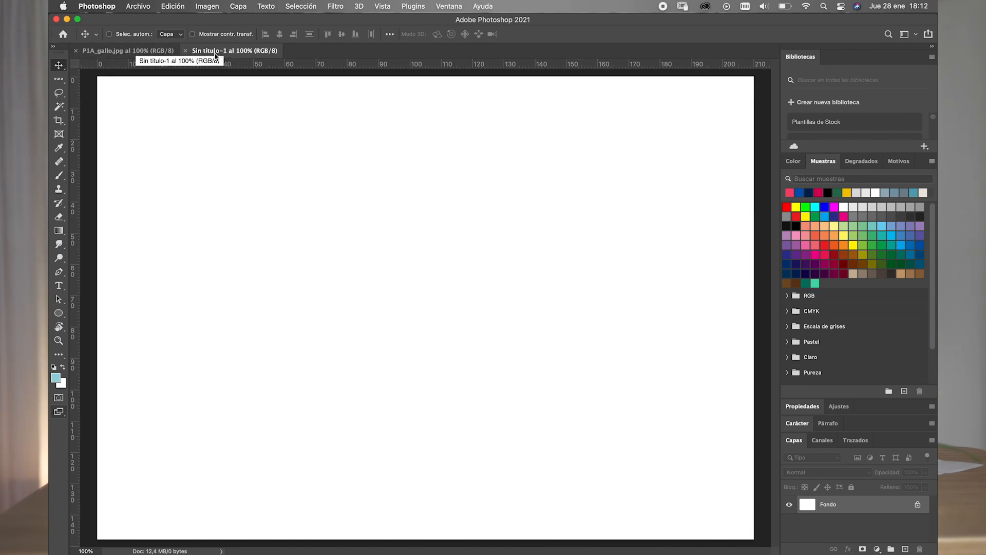
- Switch to the P1A_gallo.jpg document and return to the new blank document
left_click(128, 56)
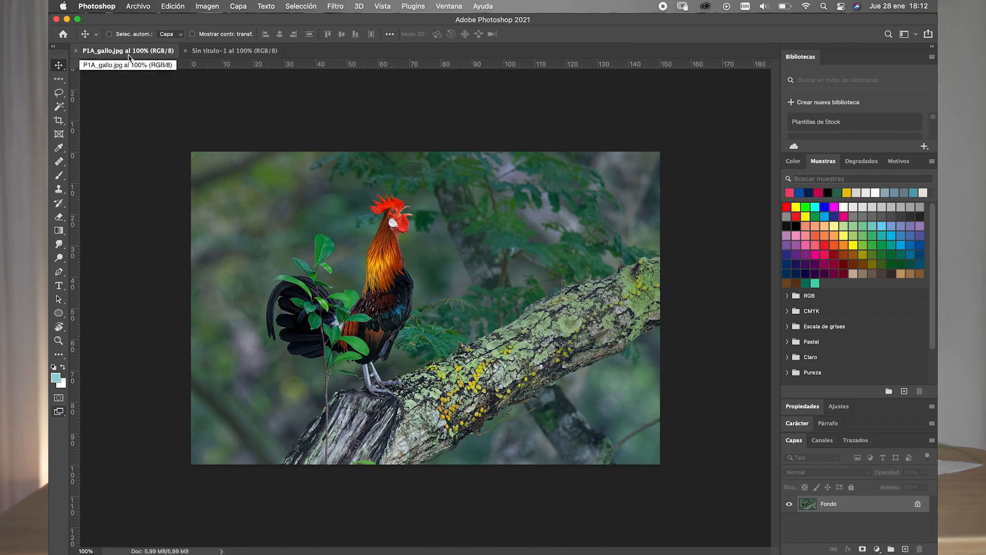
left_click(221, 56)
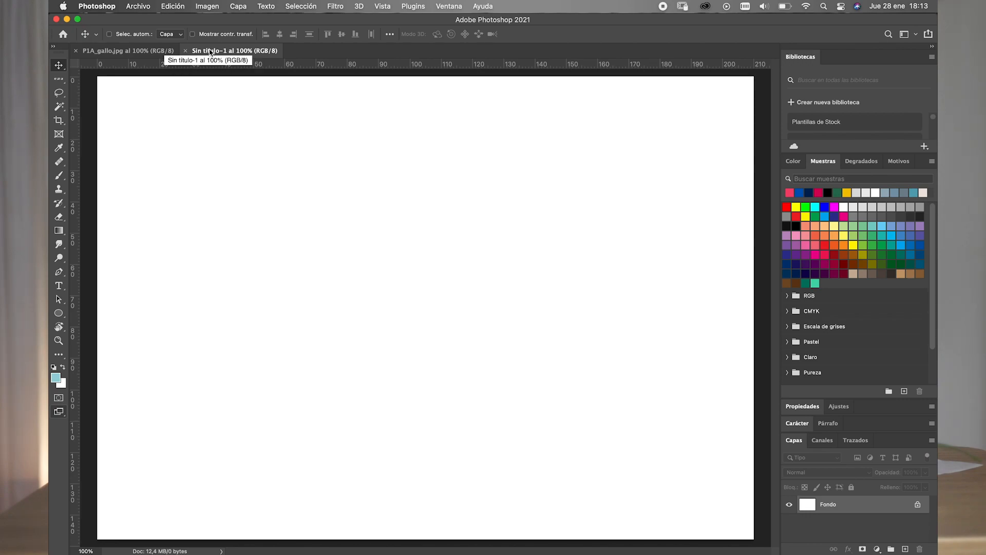
- Try tiling all open documents vertically and horizontally
left_click(442, 8)
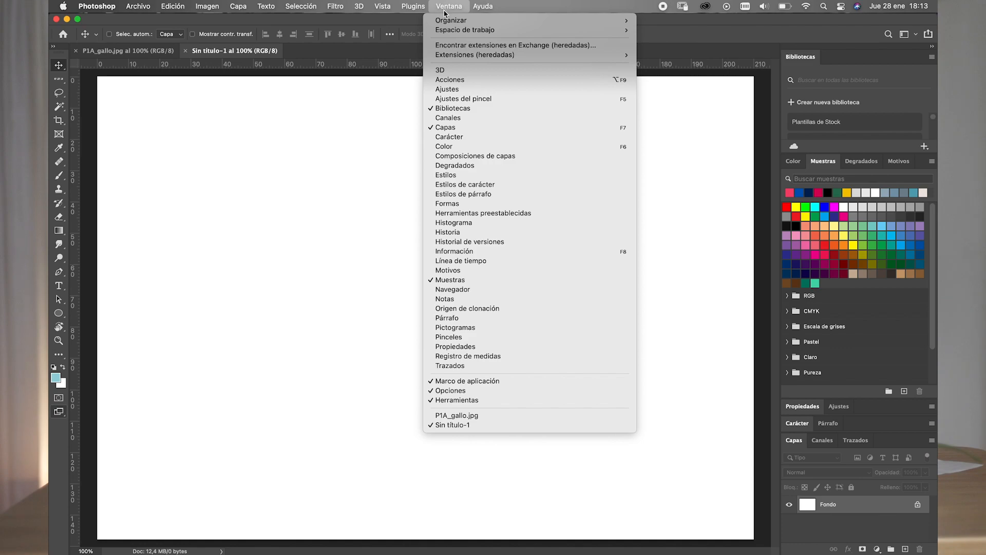
mouse_move(448, 21)
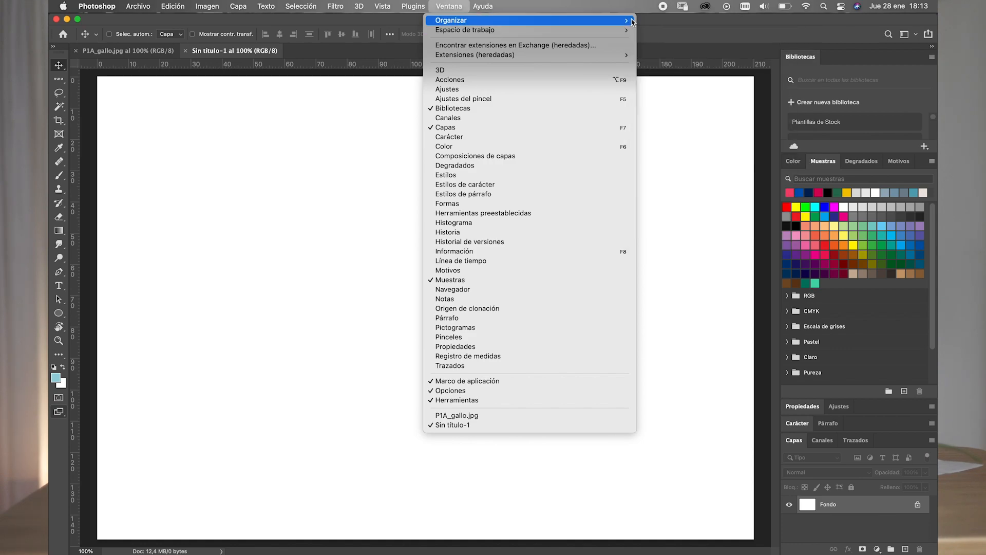
mouse_move(629, 21)
left_click(678, 21)
left_click(449, 6)
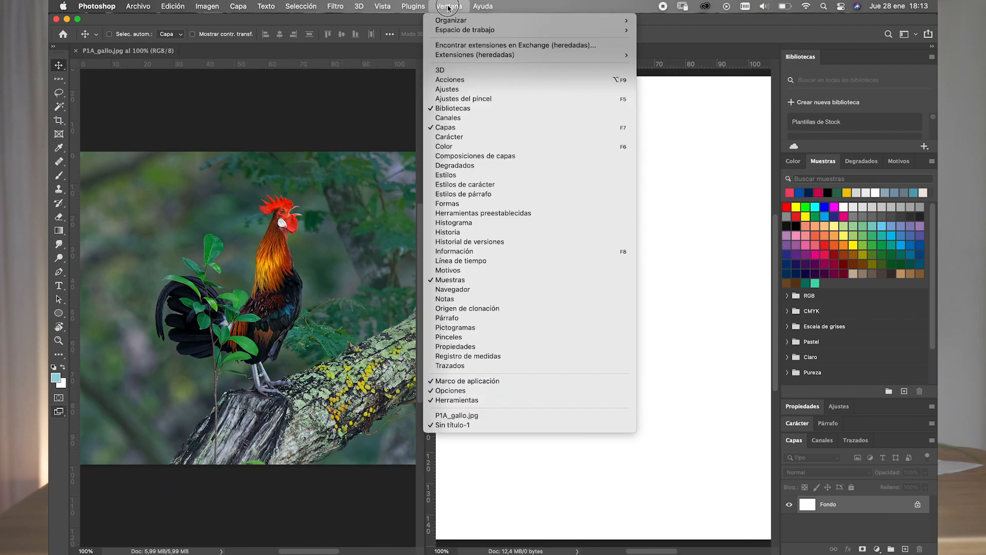
mouse_move(589, 22)
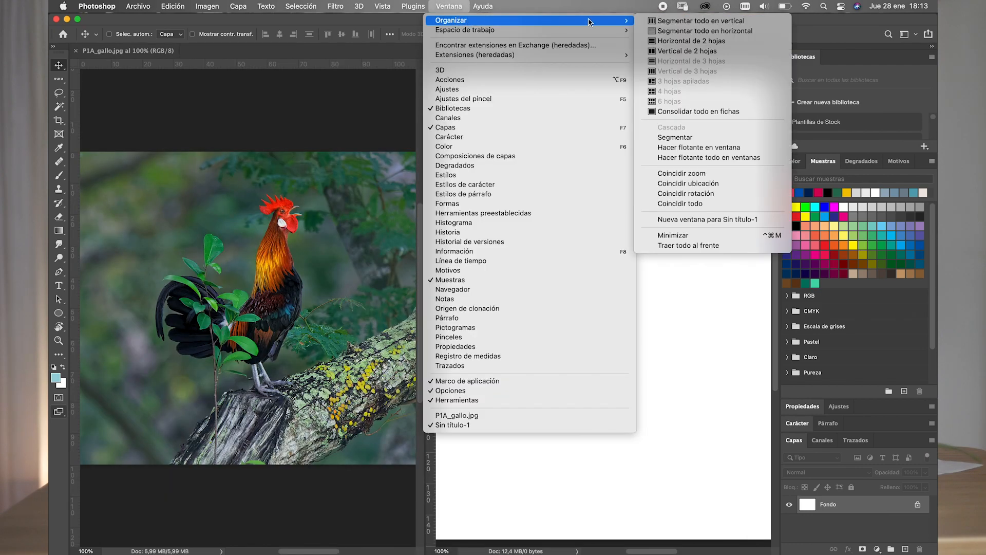
left_click(668, 31)
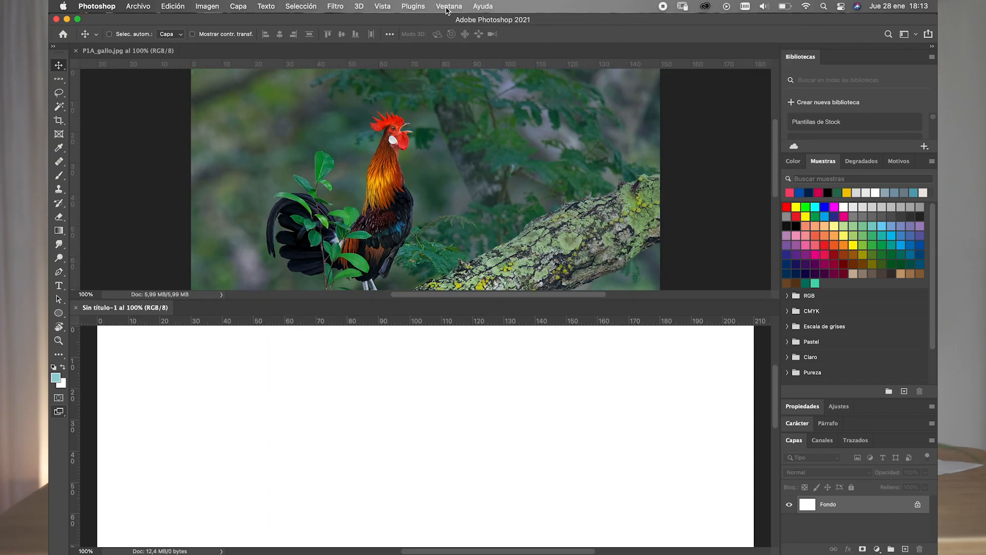
- Try the two-up vertical and two-up horizontal arrangements for the two open documents
left_click(448, 7)
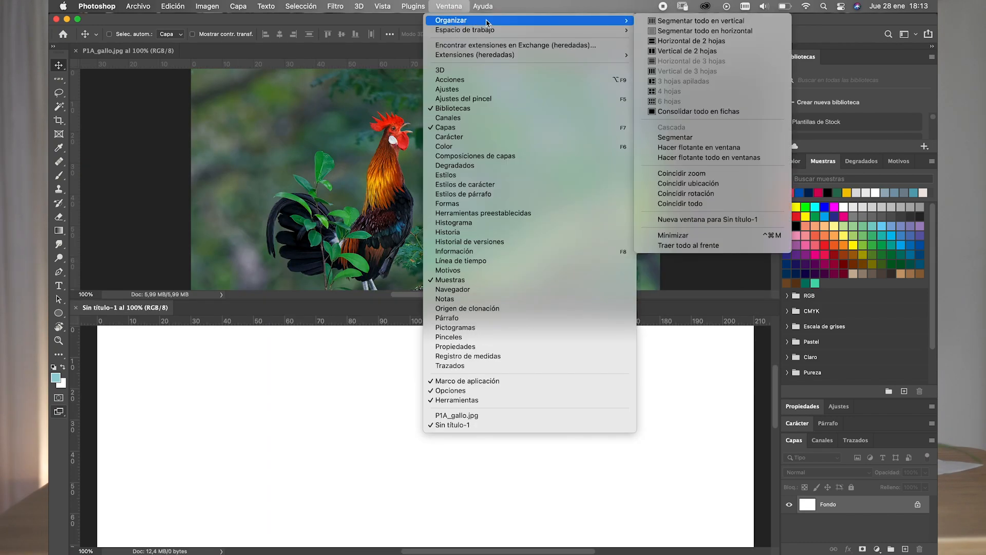
mouse_move(617, 20)
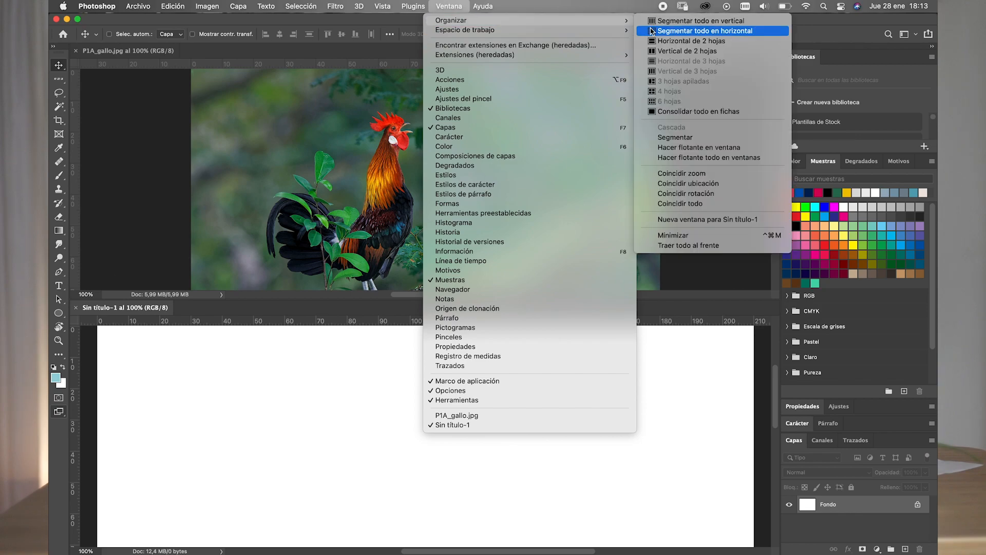
left_click(677, 50)
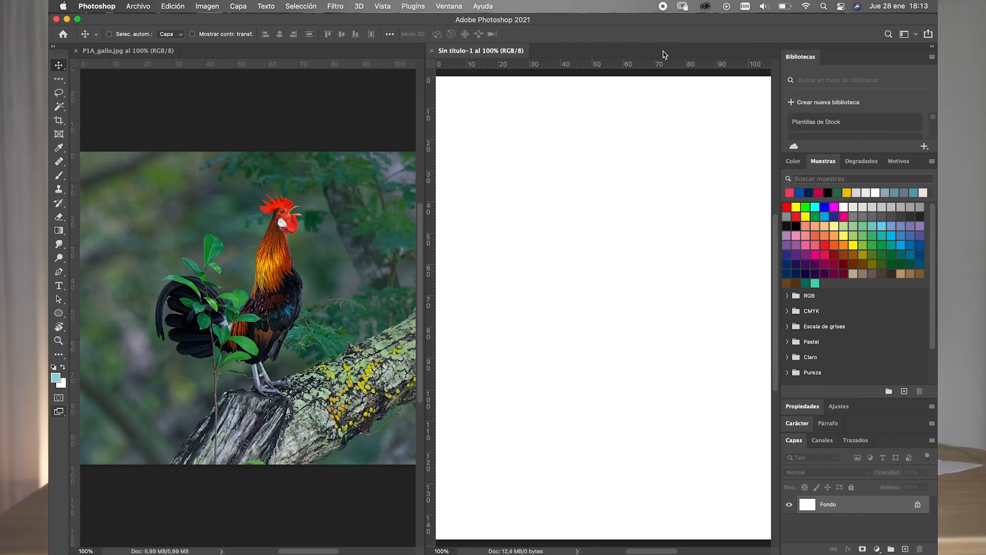
left_click(450, 6)
mouse_move(490, 22)
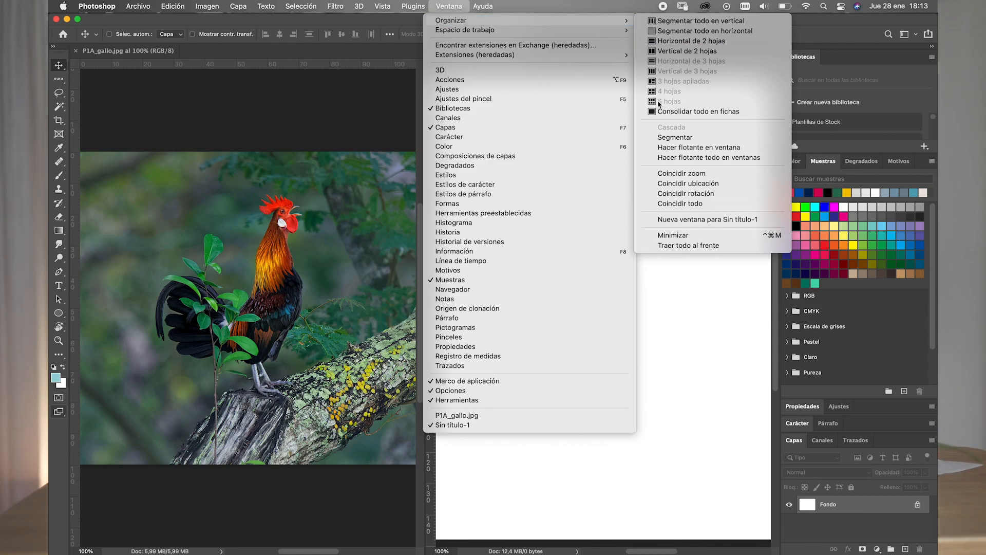
left_click(673, 50)
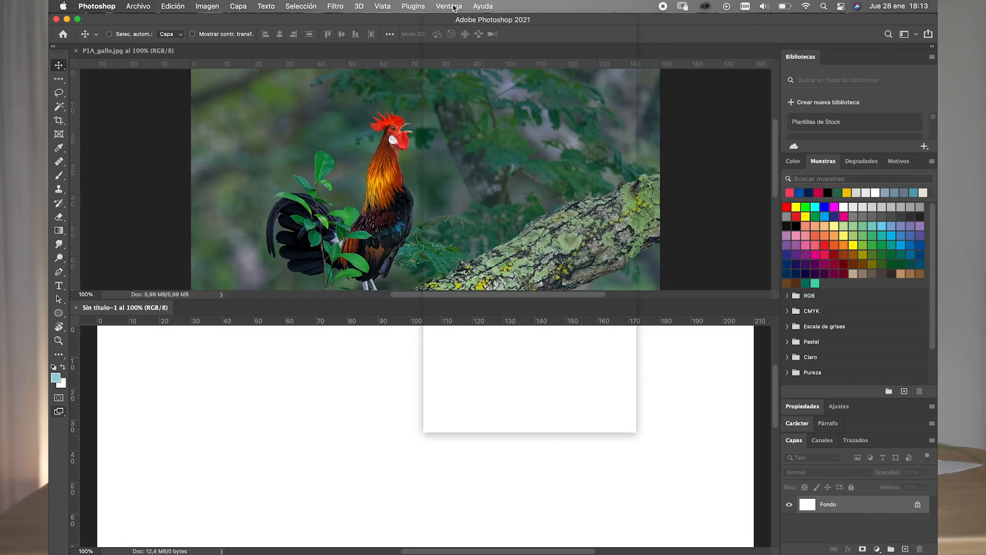
- Consolidate all open documents back into tabs
left_click(454, 7)
mouse_move(452, 20)
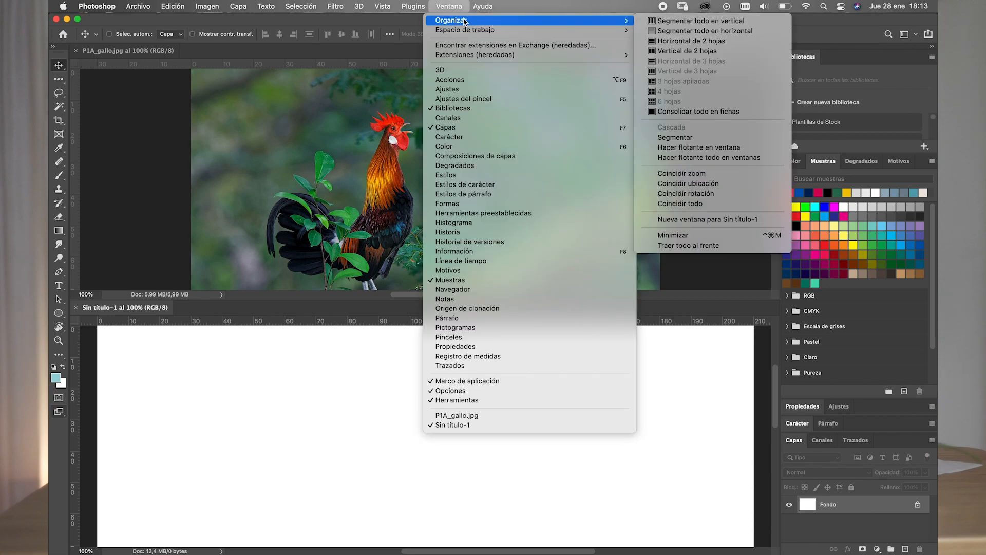
left_click(691, 111)
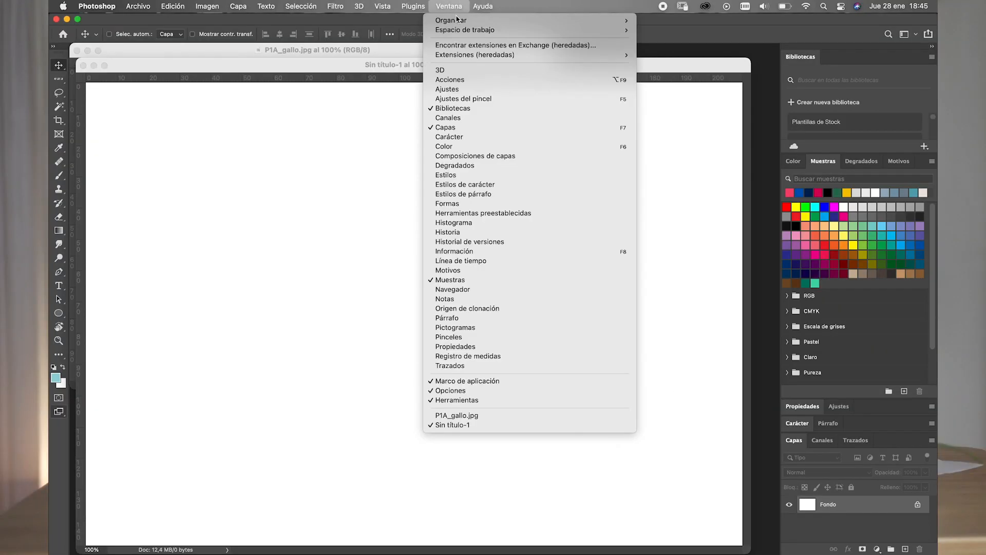
- Show the arrangement options for the floating document windows
mouse_move(462, 20)
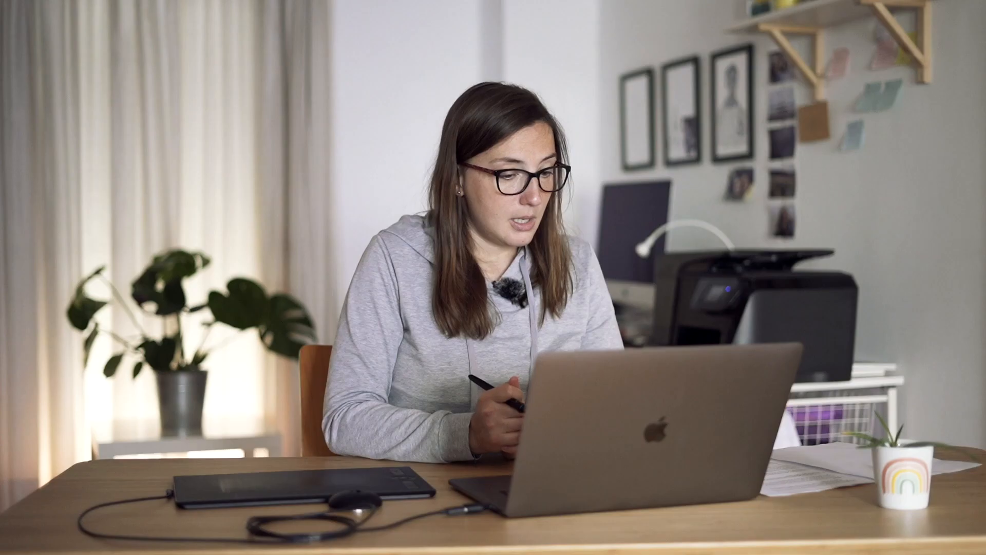
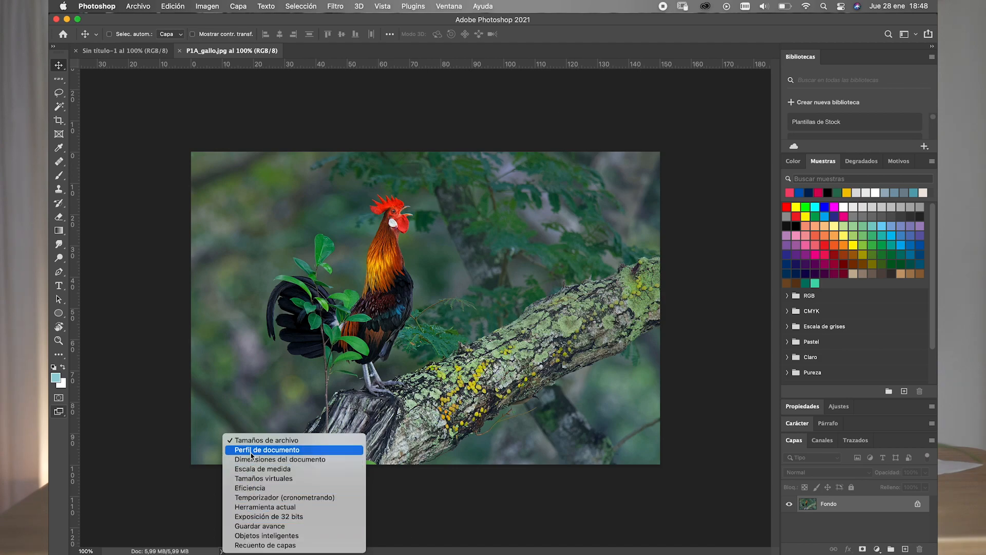
- Switch the document status information to document dimensions and back to file sizes
left_click(255, 459)
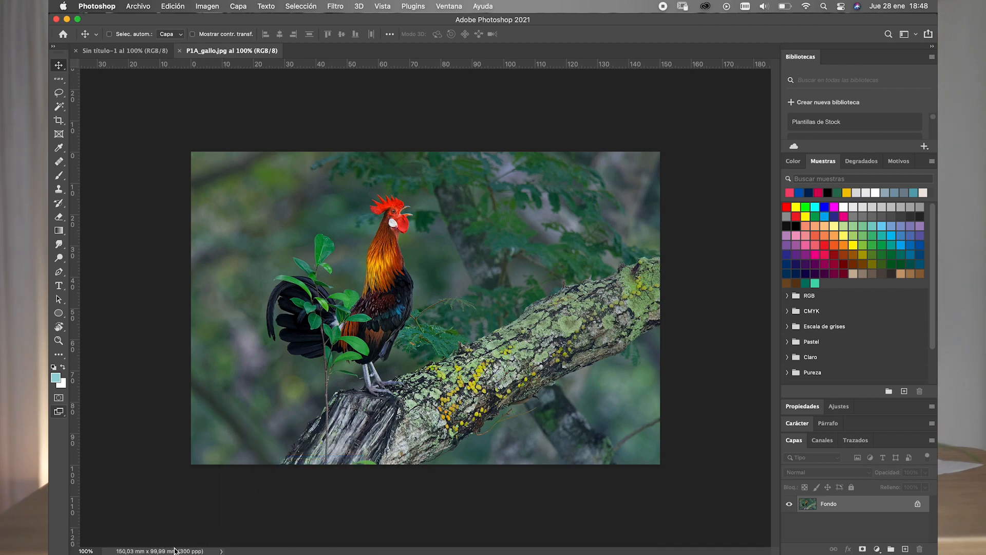
left_click(221, 550)
left_click(260, 440)
- In the Image Size settings of P1A_gallo.jpg, turn off resampling and try a resolution of 72 pixels per inch
left_click(208, 7)
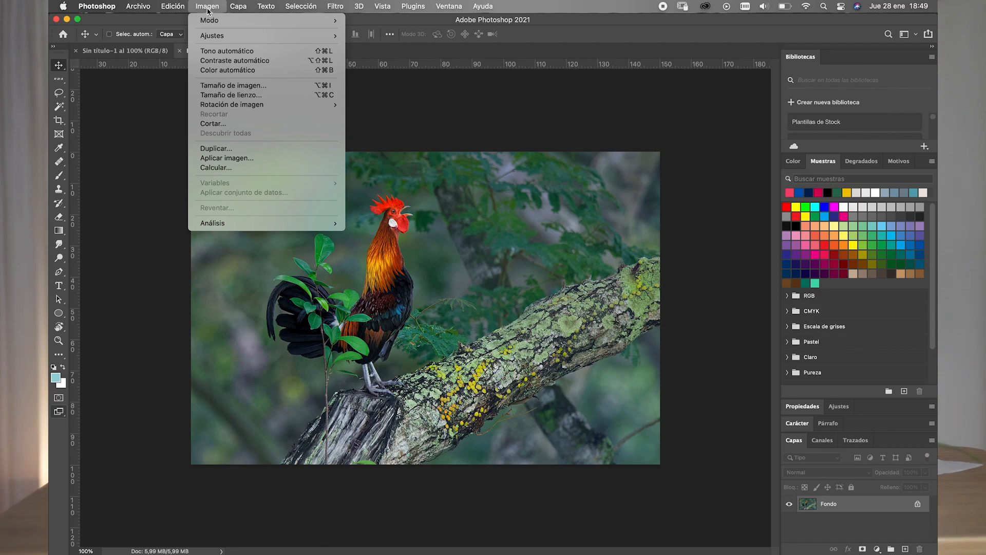
mouse_move(210, 23)
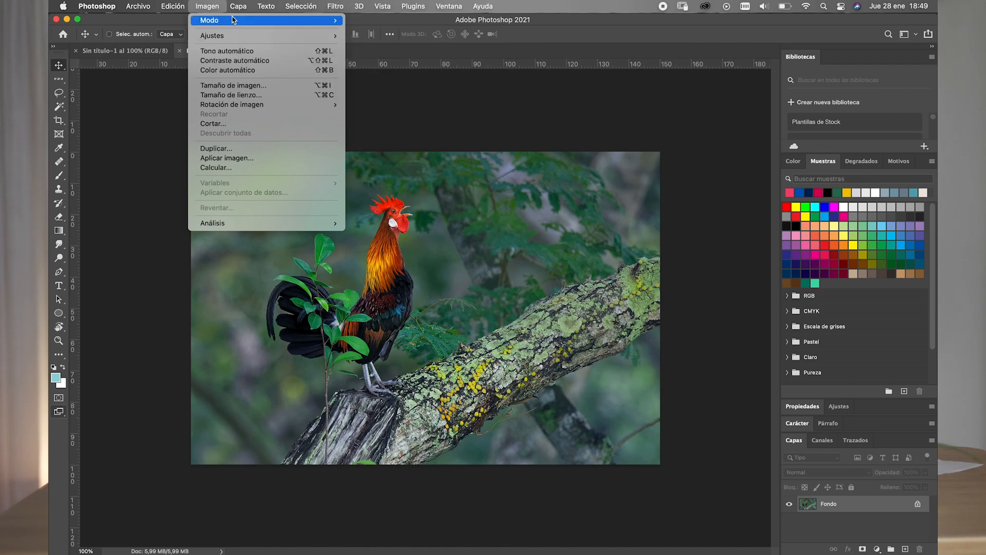
left_click(209, 8)
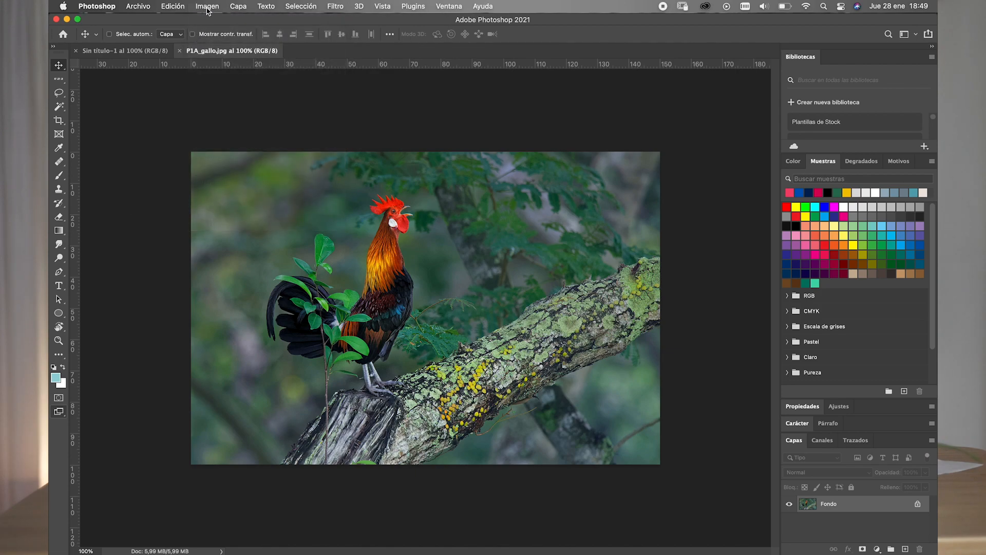
left_click(208, 9)
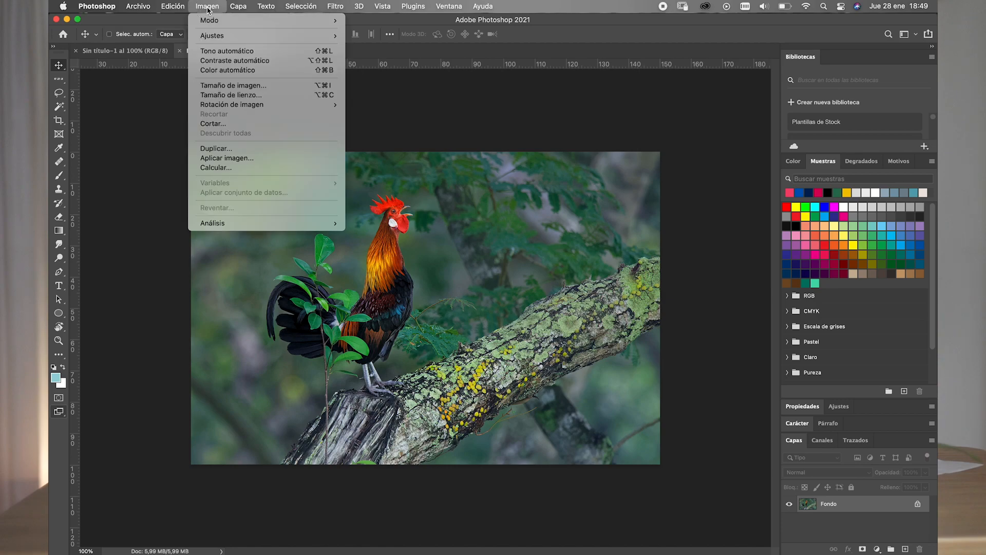
left_click(258, 86)
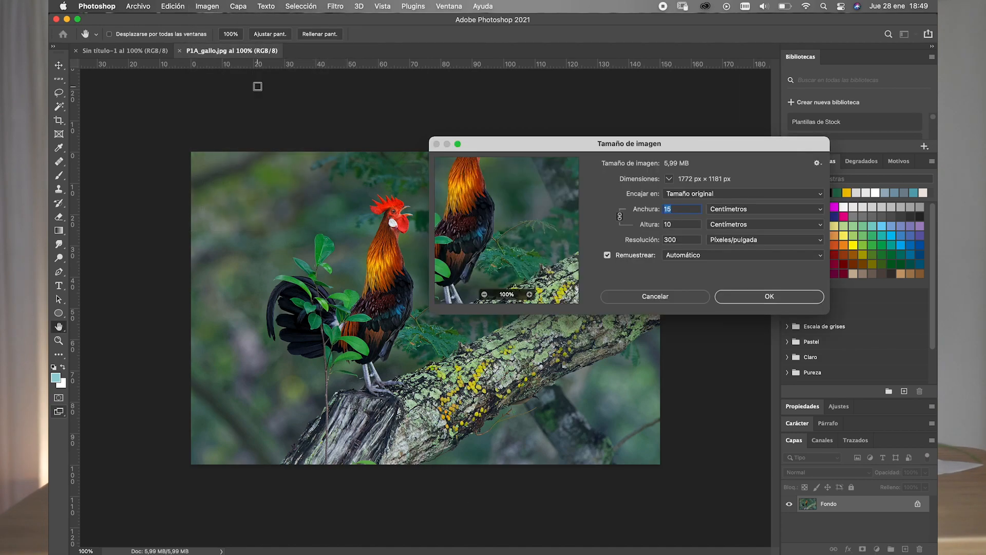
left_click_drag(526, 147, 455, 98)
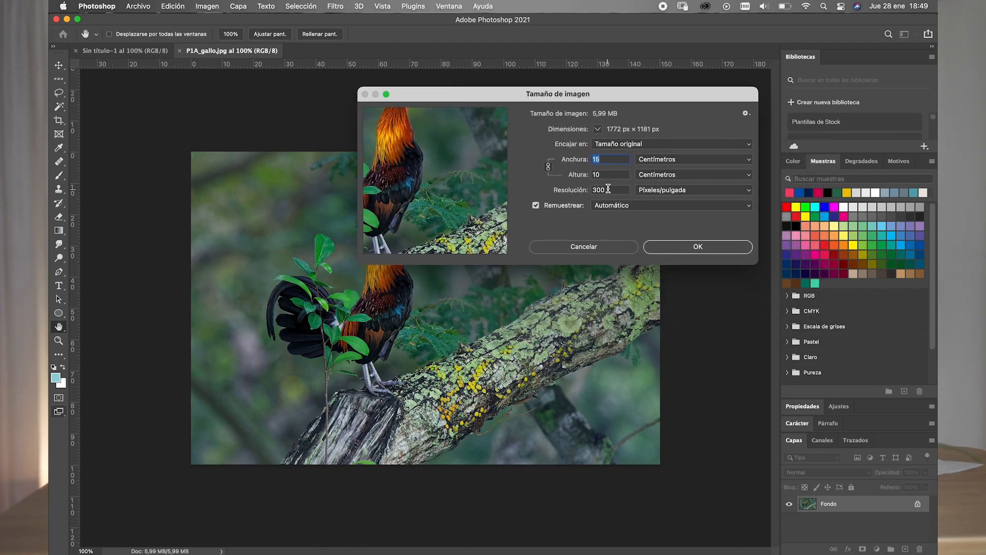
double_click(600, 189)
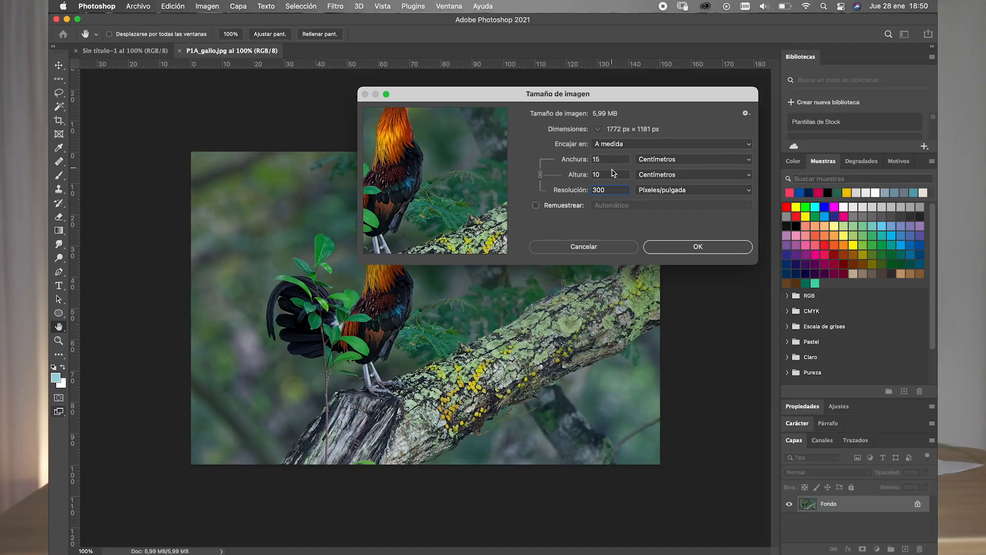
left_click_drag(607, 191, 588, 191)
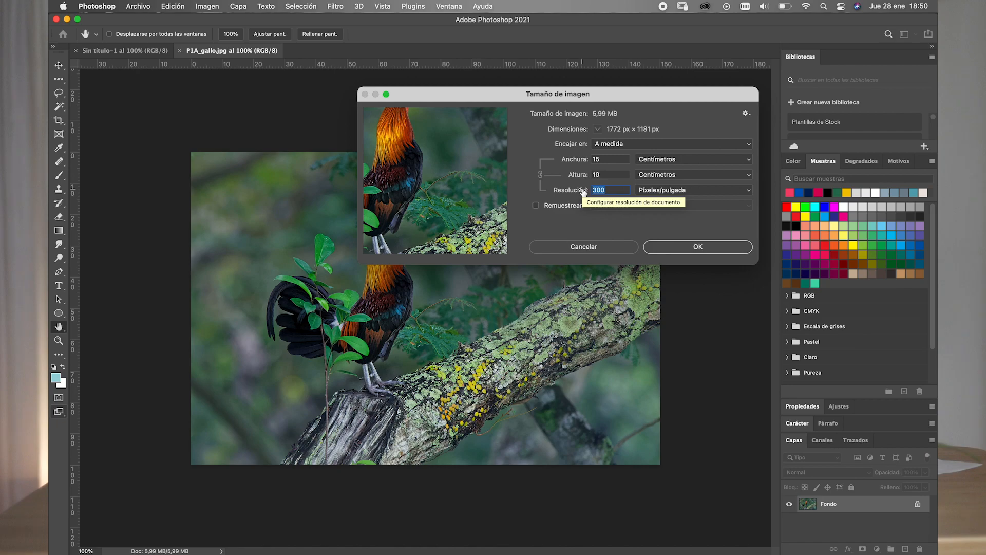
type("72")
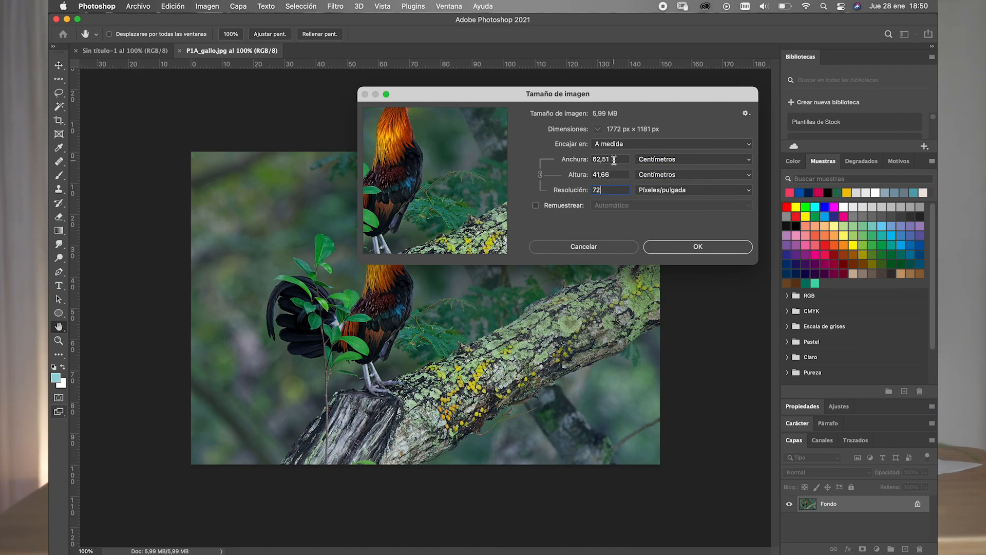
- Return the image resolution to 300 pixels per inch with resampling off
double_click(612, 190)
left_click(612, 190)
left_click_drag(612, 190, 584, 194)
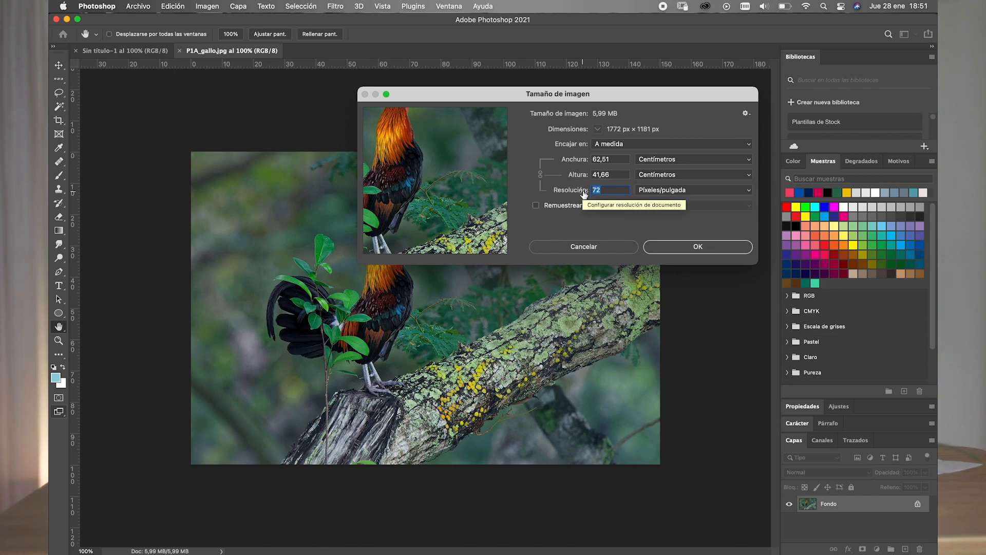
type("300")
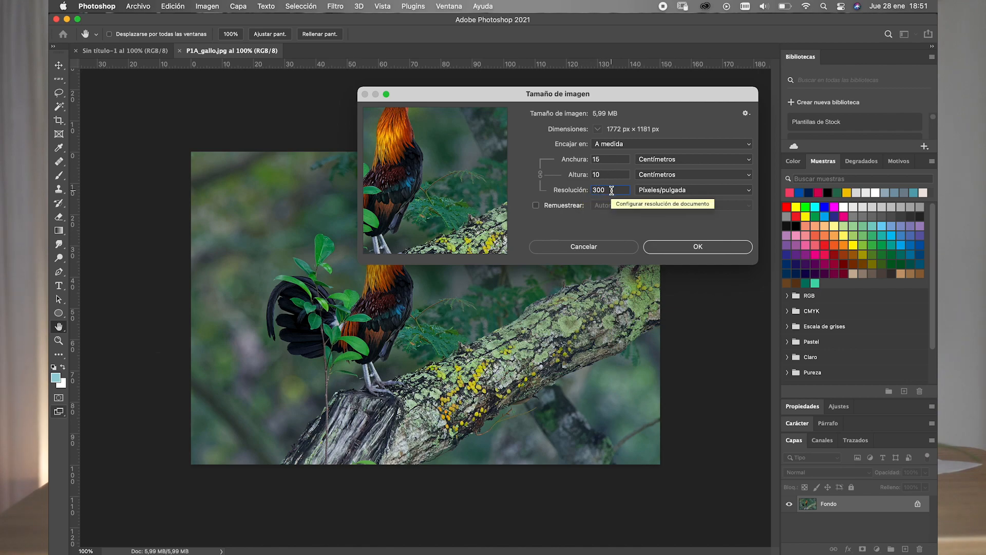
- Compare resolutions of 600, 72 and 300 pixels per inch without resampling, ending on 72
double_click(611, 191)
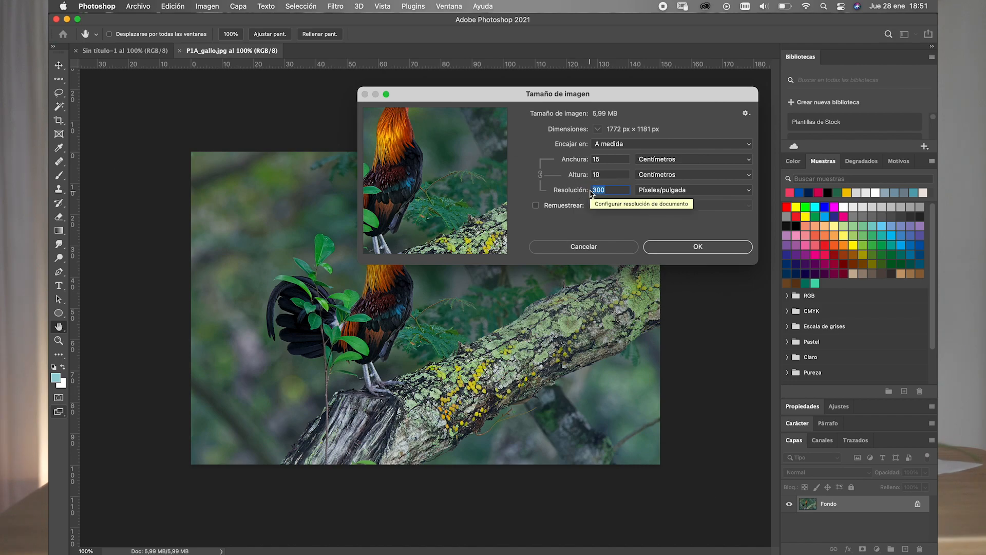
type("600")
double_click(592, 189)
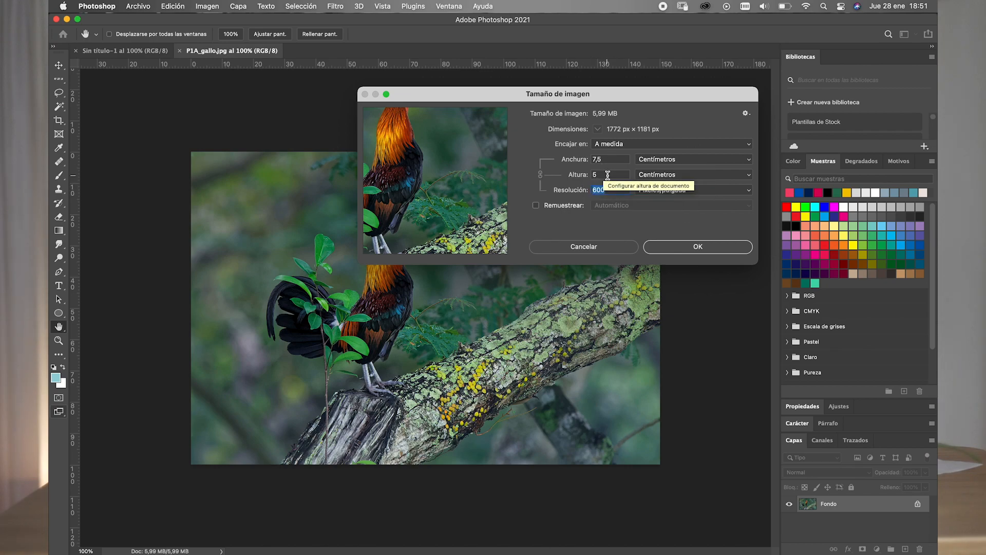
type("72")
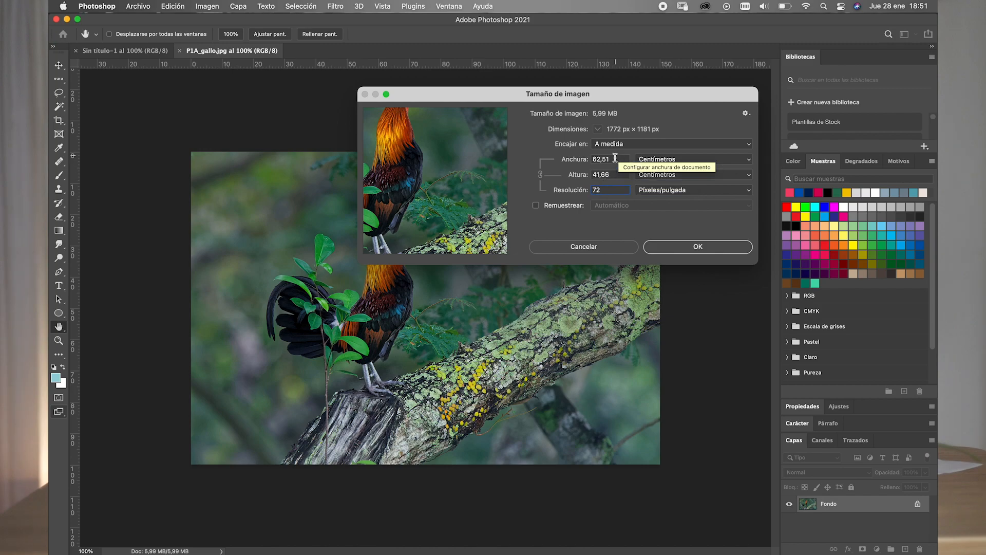
double_click(611, 190)
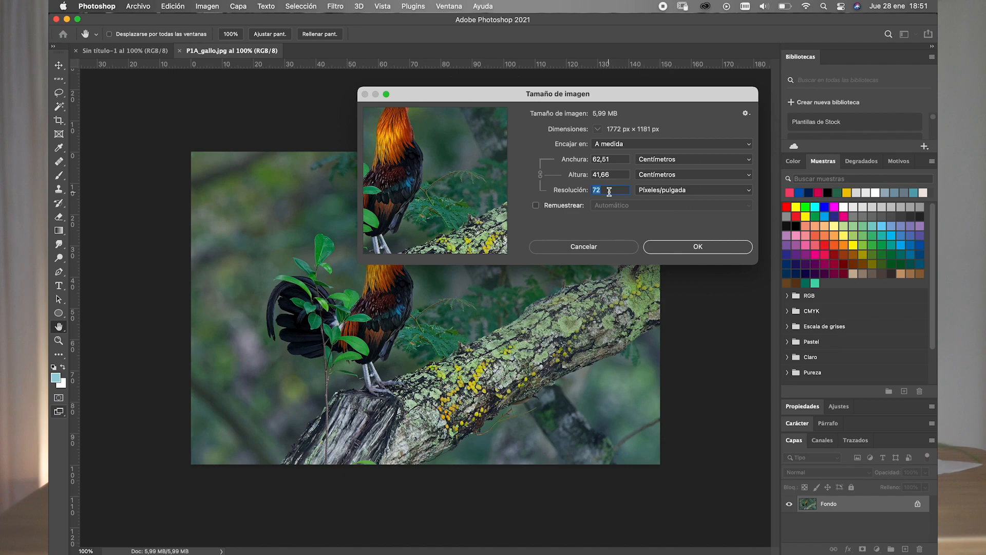
type("300")
double_click(607, 190)
type("72")
- Turn resampling on and set the image height to 10 cm, keeping the width linked
left_click(618, 173)
left_click(616, 159)
left_click(612, 174)
left_click(536, 205)
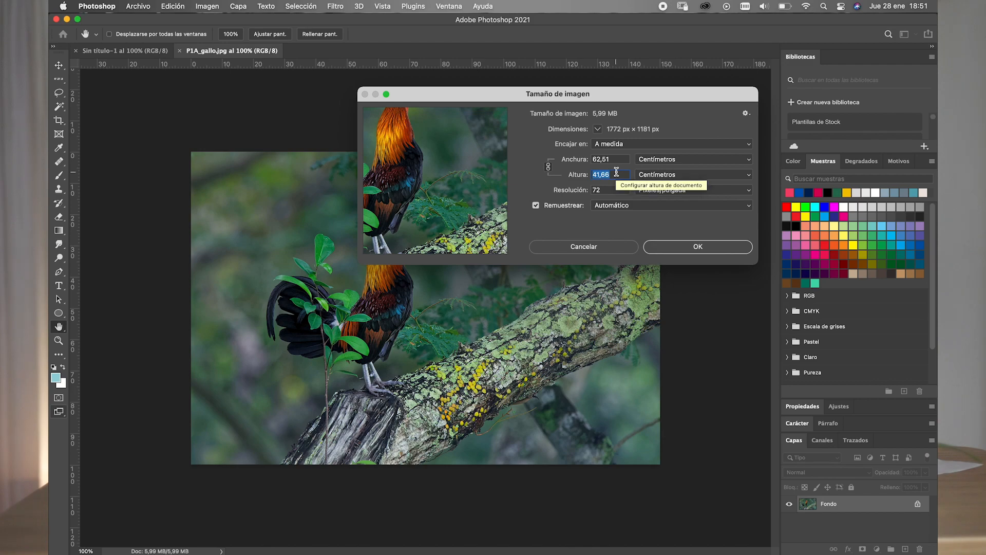
type("10")
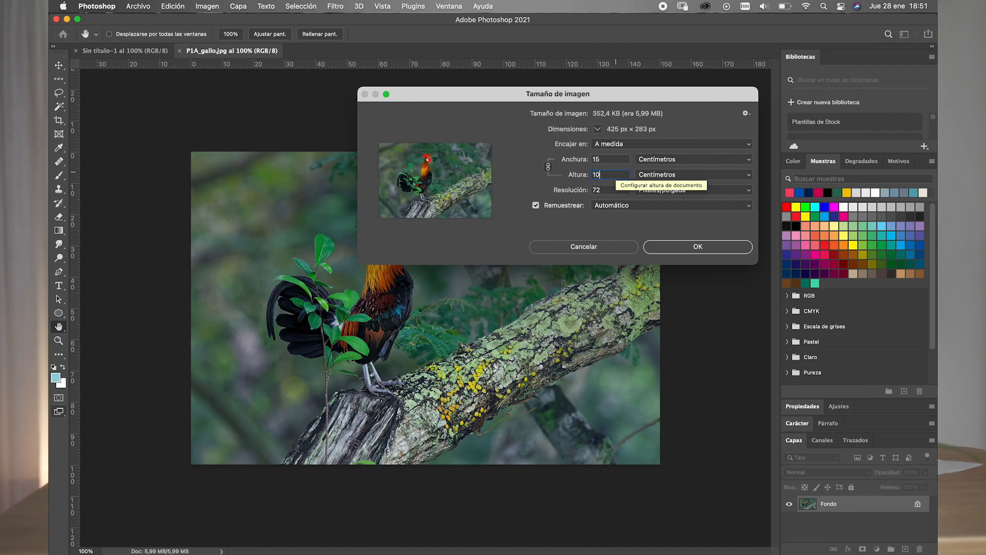
left_click(608, 189)
left_click_drag(612, 190, 594, 189)
left_click(603, 190)
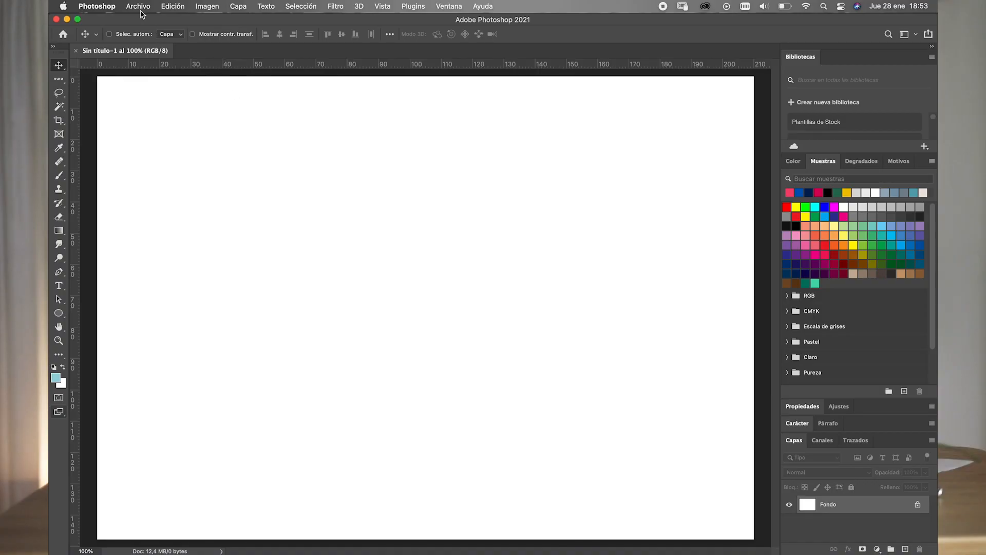
- Open the rooster image P1A_gallo.jpg alongside the blank document
left_click(139, 7)
left_click(141, 30)
left_click(172, 6)
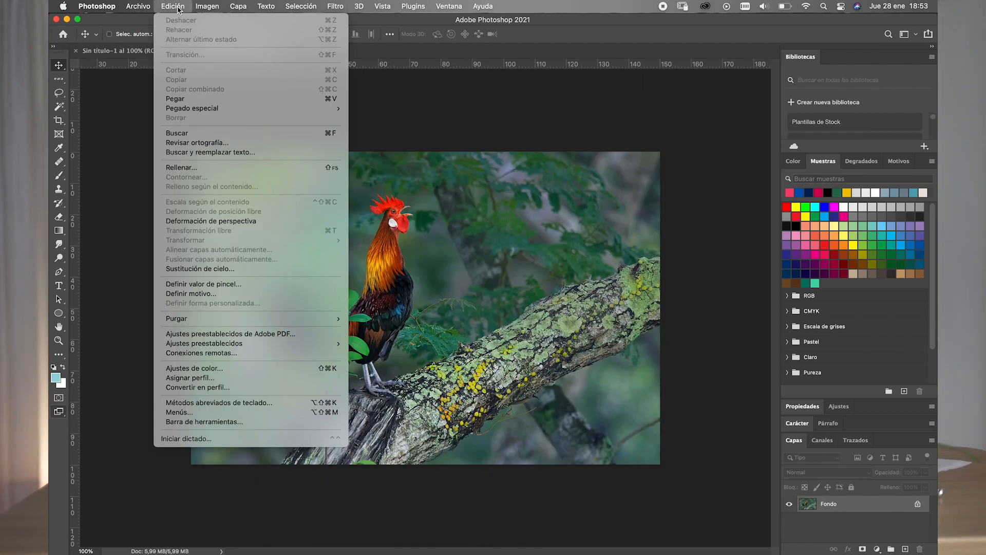
mouse_move(216, 12)
mouse_move(147, 4)
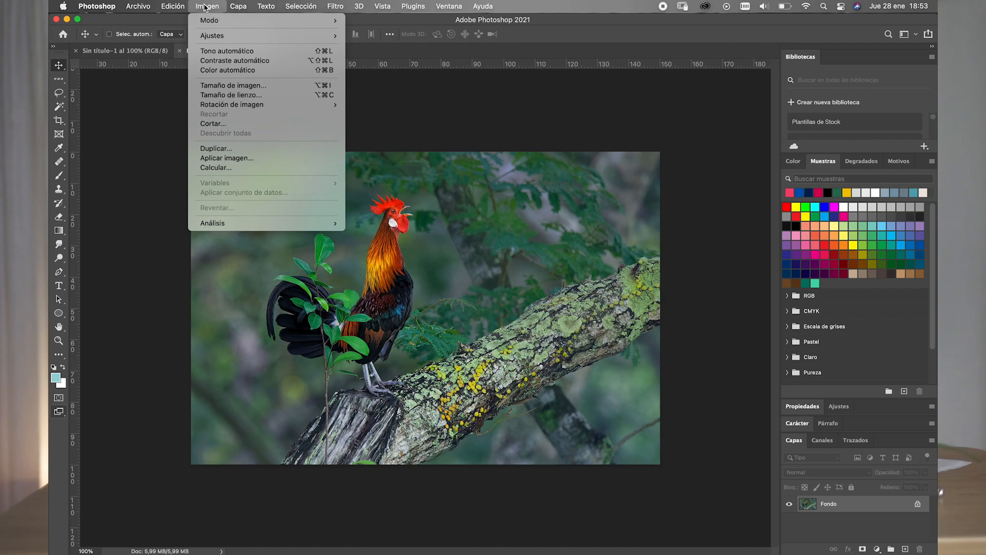
- Duplicate the rooster image as "P1A_gallo copia" and switch back to the original P1A_gallo.jpg
left_click(214, 151)
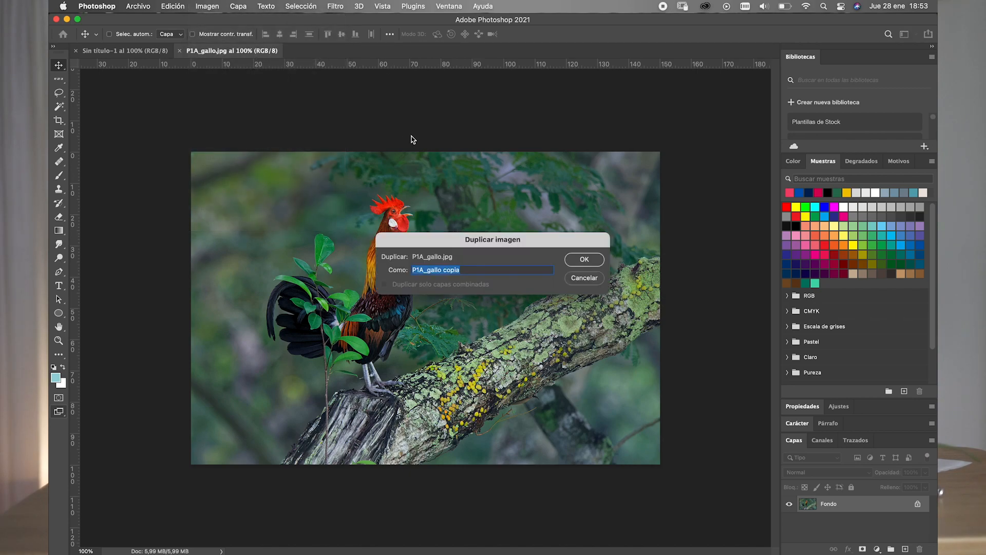
left_click(576, 261)
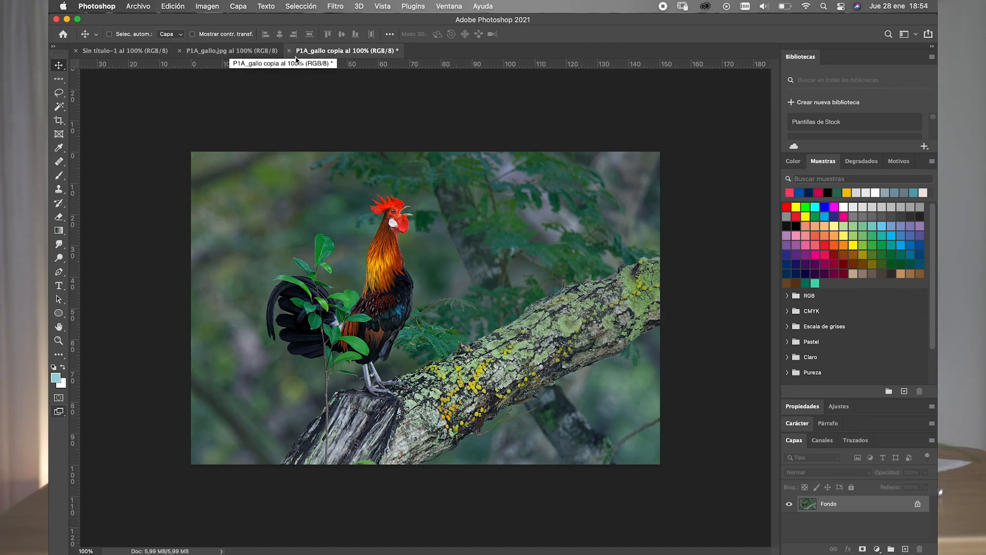
left_click(252, 55)
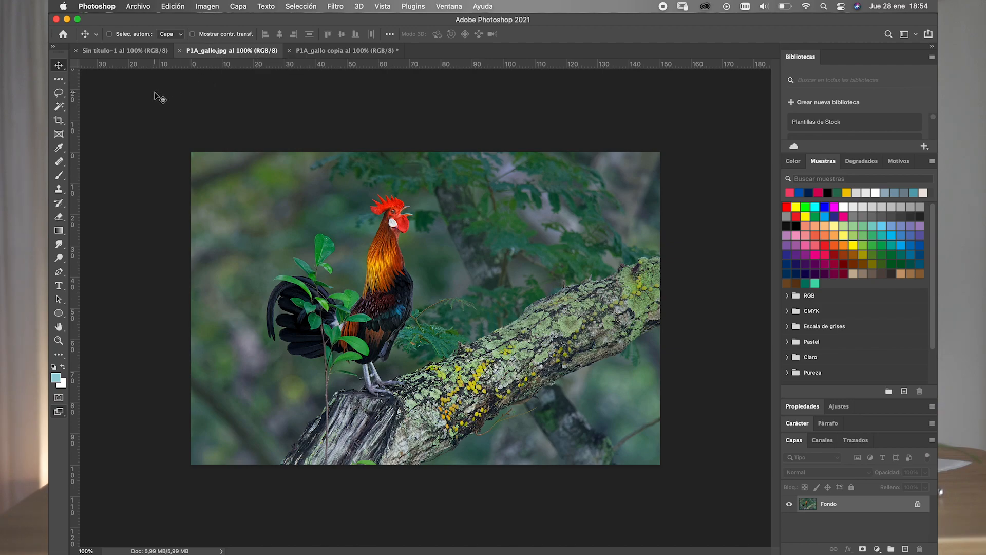
- Activate the Crop tool and clear its aspect ratio values
left_click(60, 125)
left_click(60, 125)
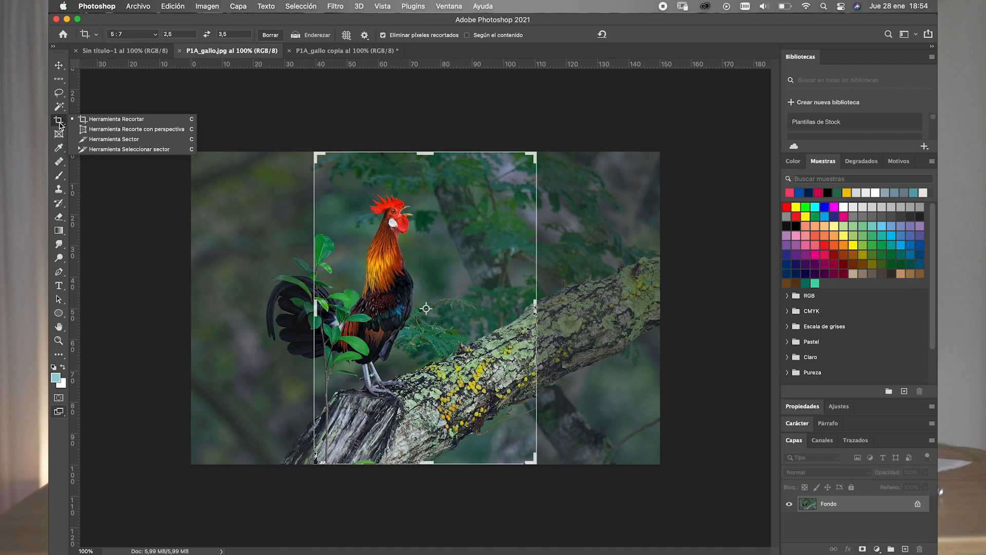
left_click(86, 121)
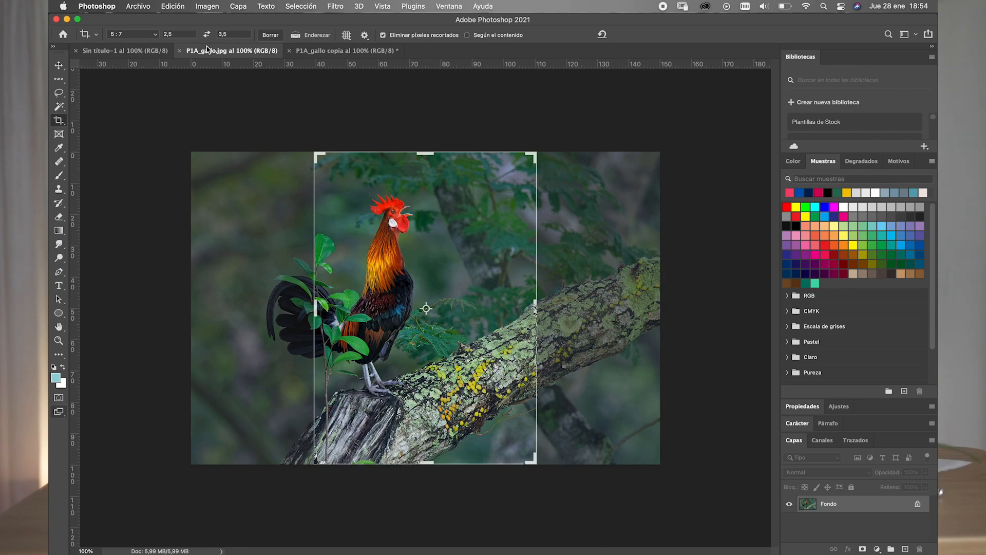
left_click(264, 36)
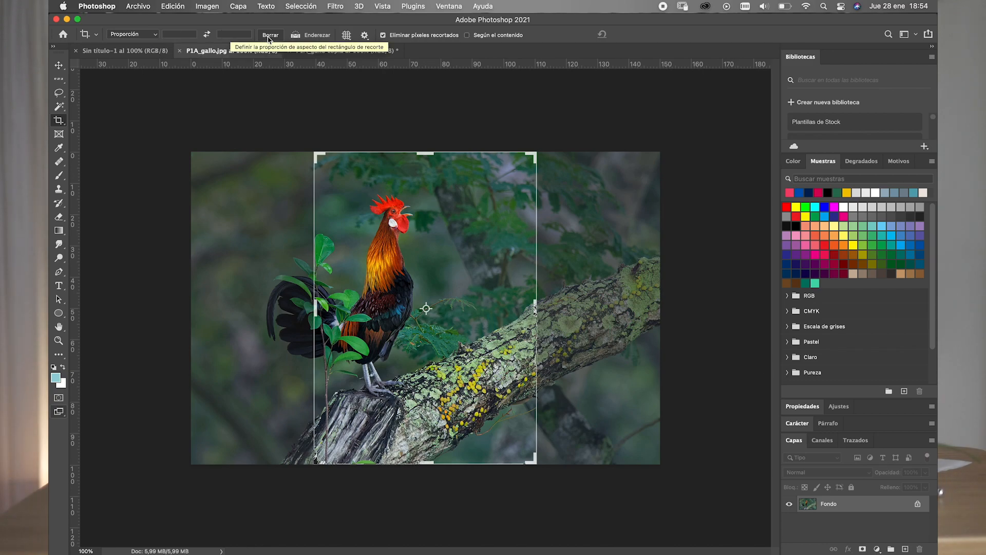
- Try the 2:3 (4:6) and 16:9 crop ratios on the rooster image
left_click(154, 38)
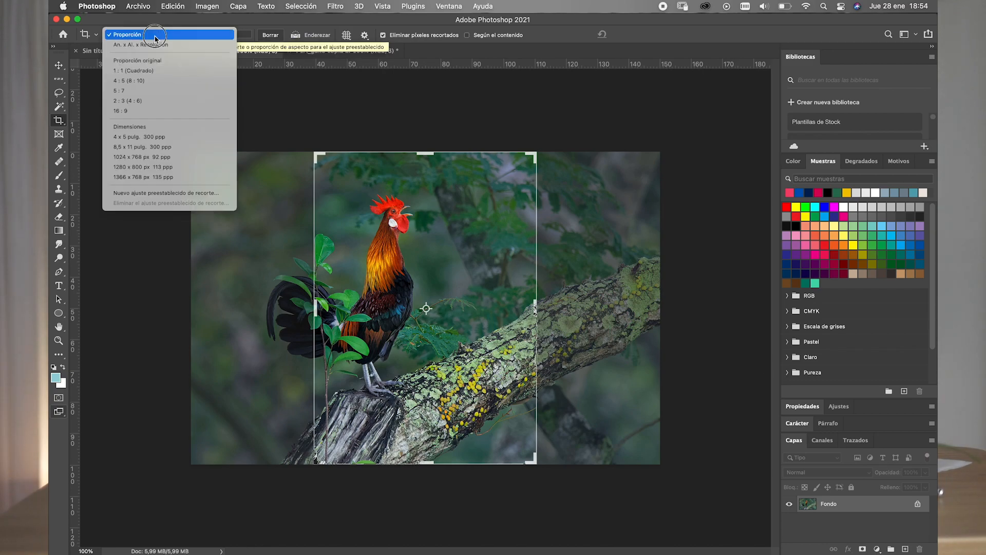
left_click(147, 102)
left_click(153, 34)
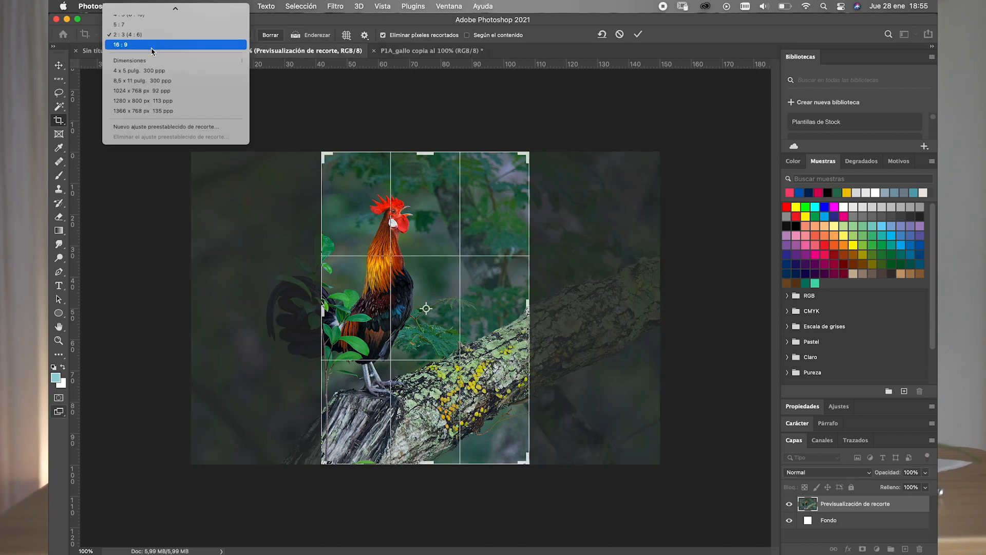
left_click(153, 44)
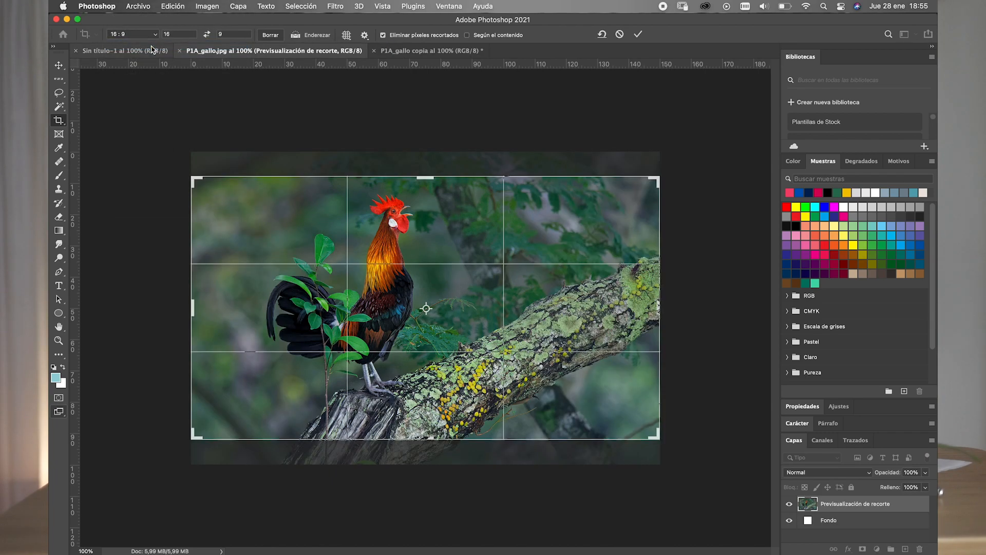
- Set the crop aspect ratio to 1:1 (square)
left_click(157, 36)
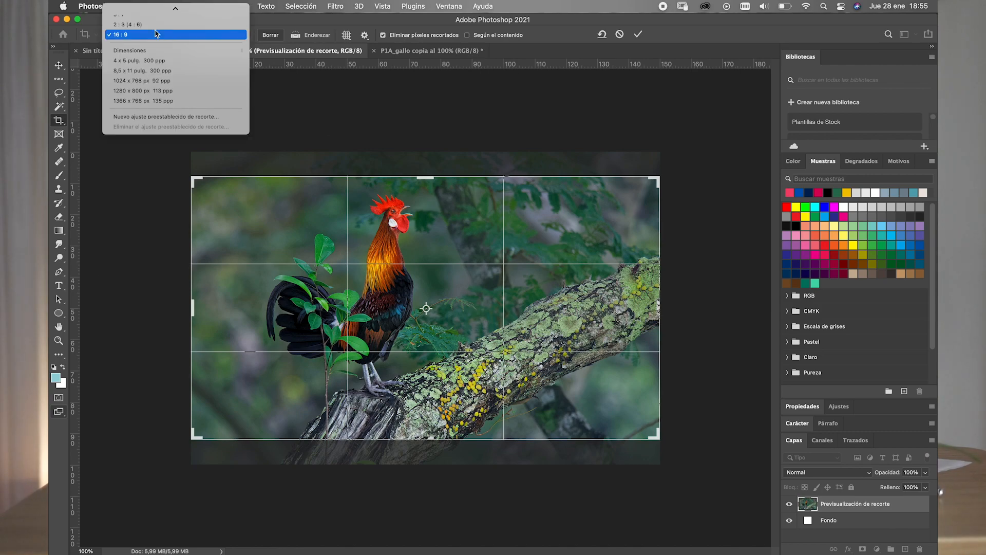
scroll(157, 34, "up", 5)
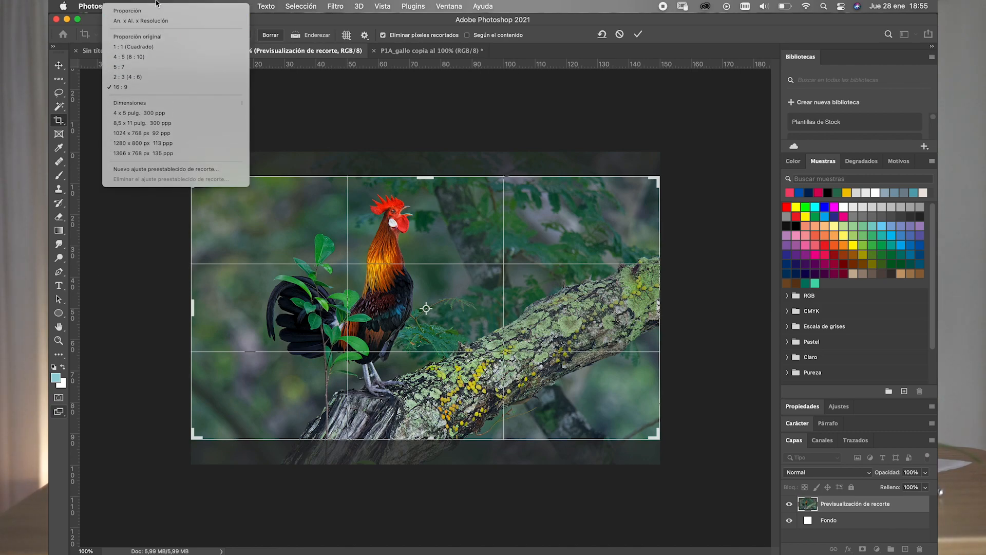
left_click(143, 47)
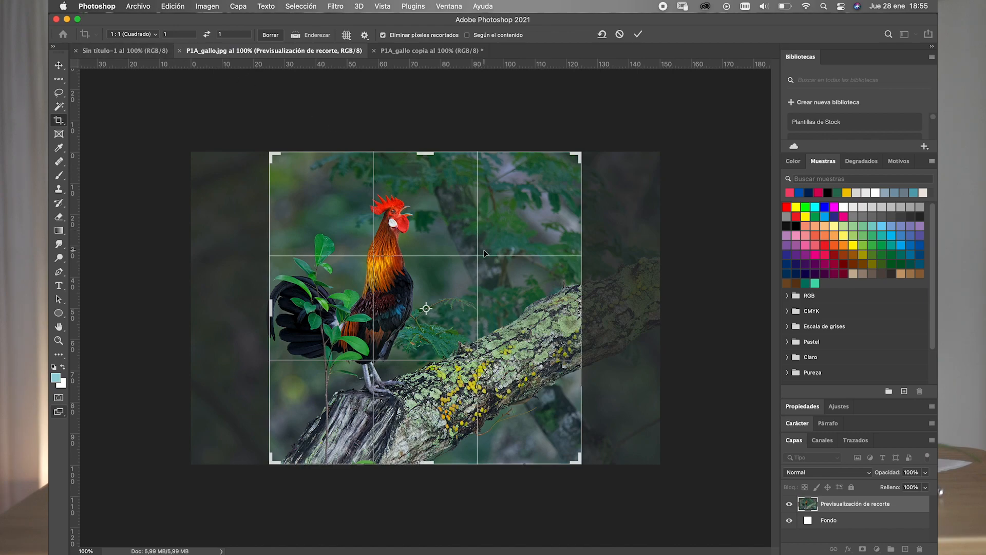
- Shrink the square crop frame to about 45 mm and position it over the rooster's head and upper body
left_click_drag(485, 252, 512, 263)
left_click_drag(579, 461, 540, 442)
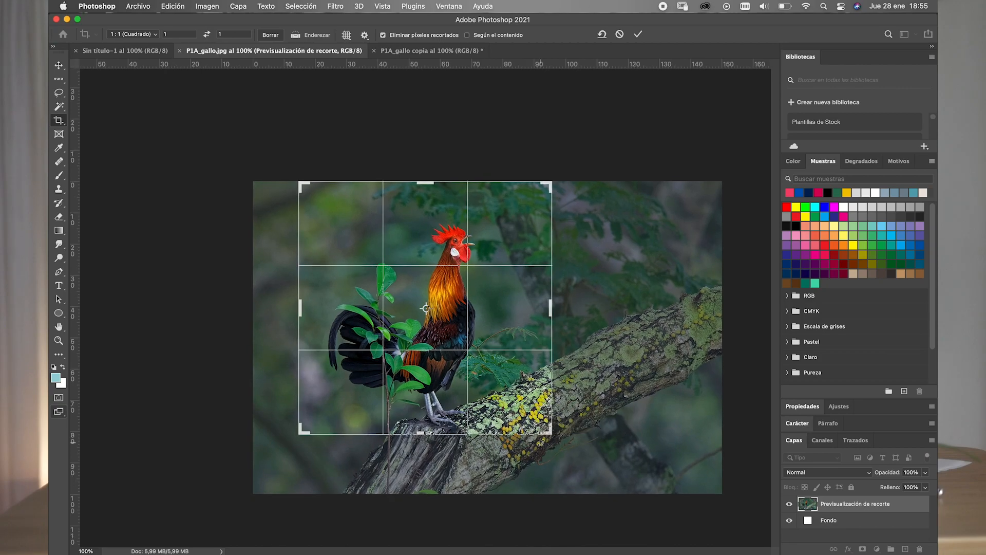
mouse_move(504, 383)
left_mouse_down()
mouse_move(504, 393)
mouse_move(496, 370)
mouse_move(516, 371)
left_mouse_up()
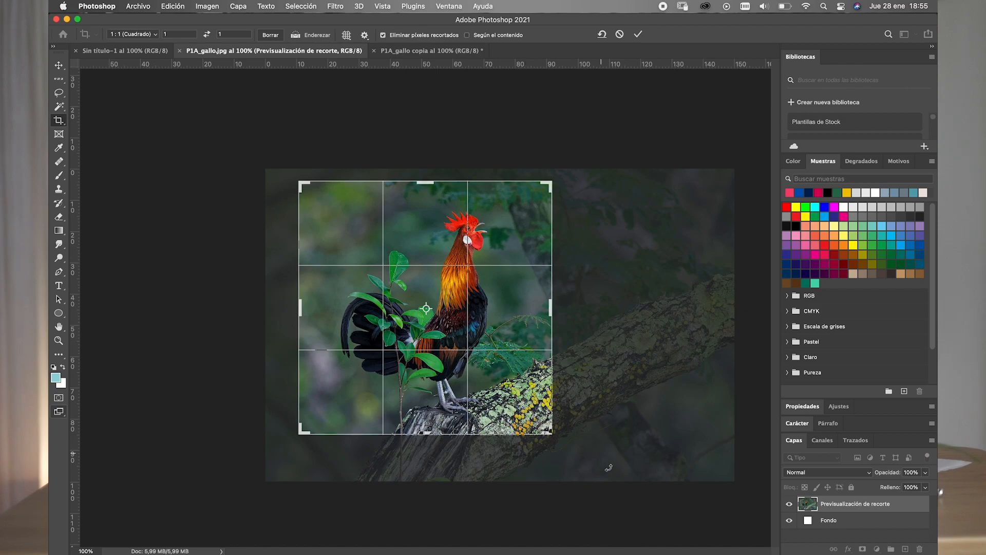
left_click_drag(554, 435, 549, 431)
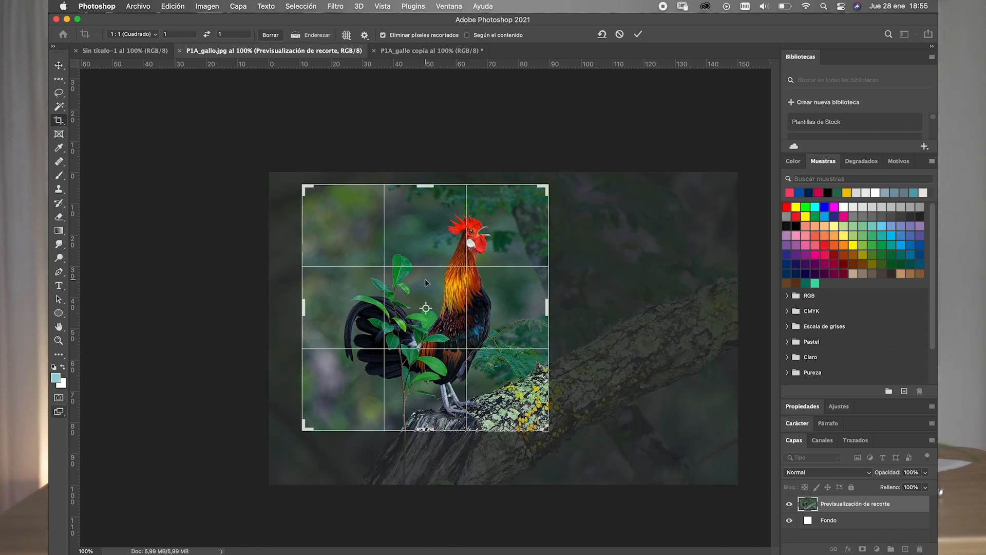
left_click_drag(302, 185, 363, 220)
left_click_drag(442, 261, 472, 352)
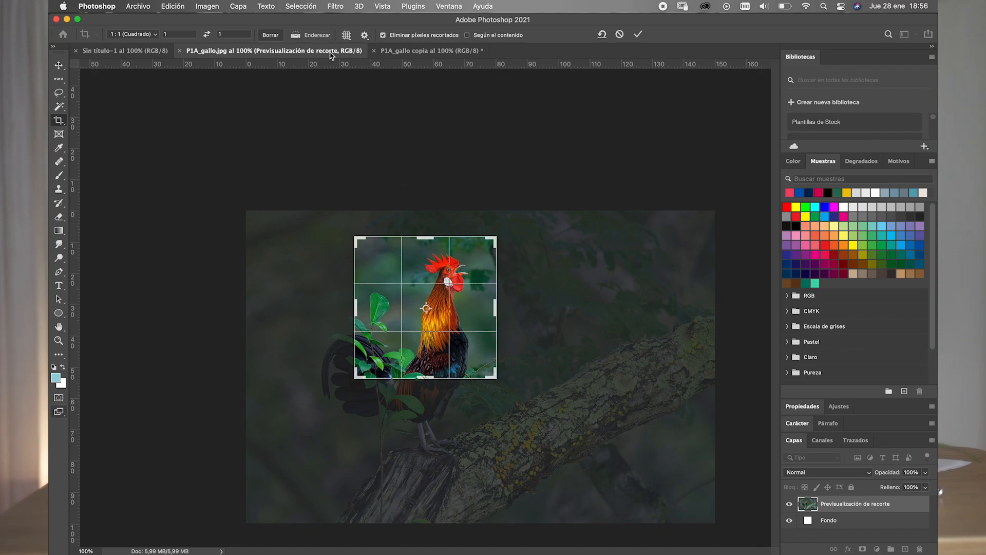
- Try the grid, diagonal and golden spiral overlays on the square crop frame
left_click(347, 35)
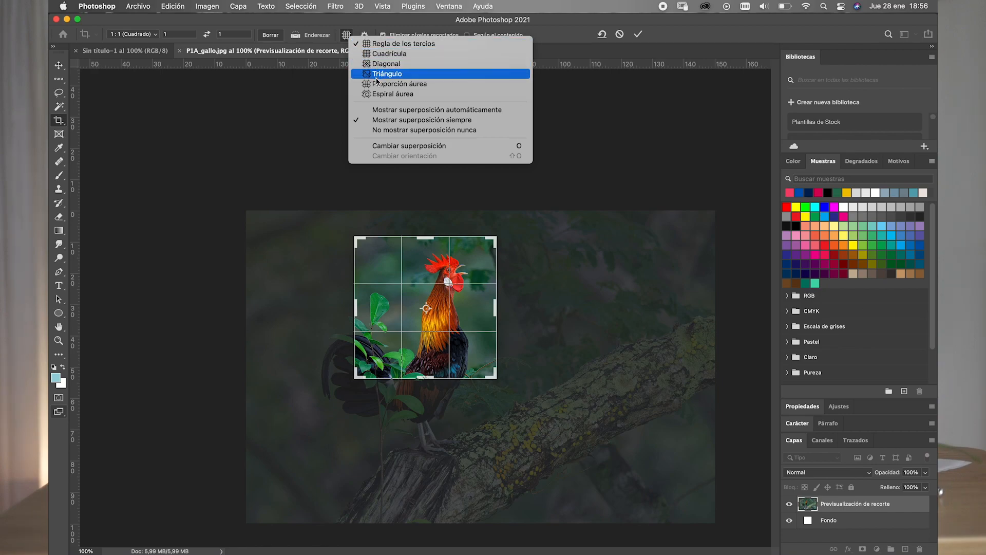
left_click(380, 53)
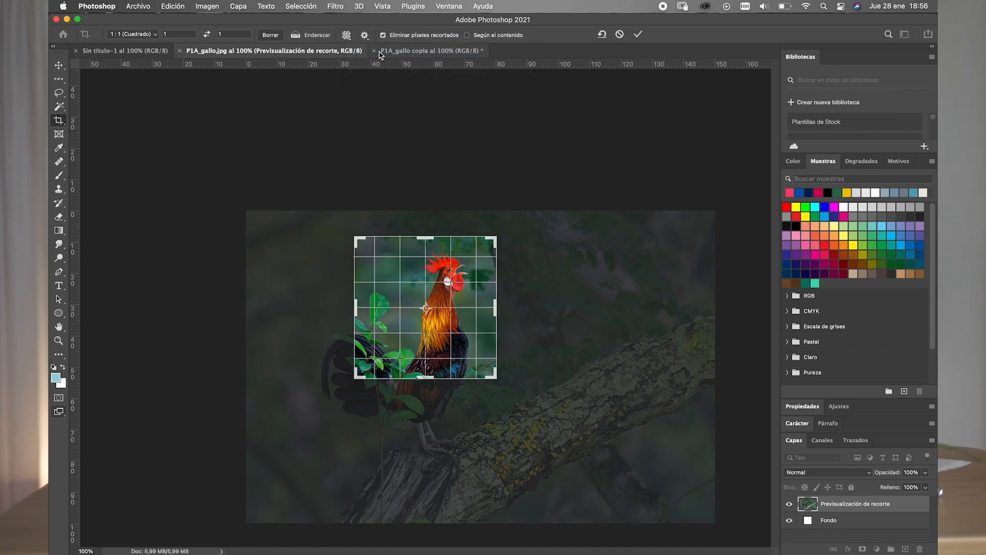
left_click(348, 35)
left_click(369, 64)
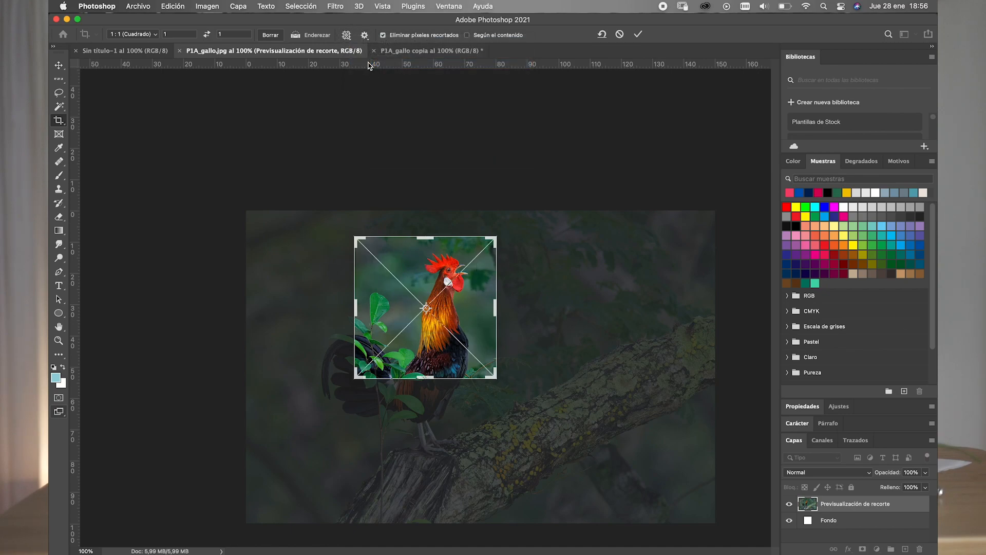
left_click(348, 35)
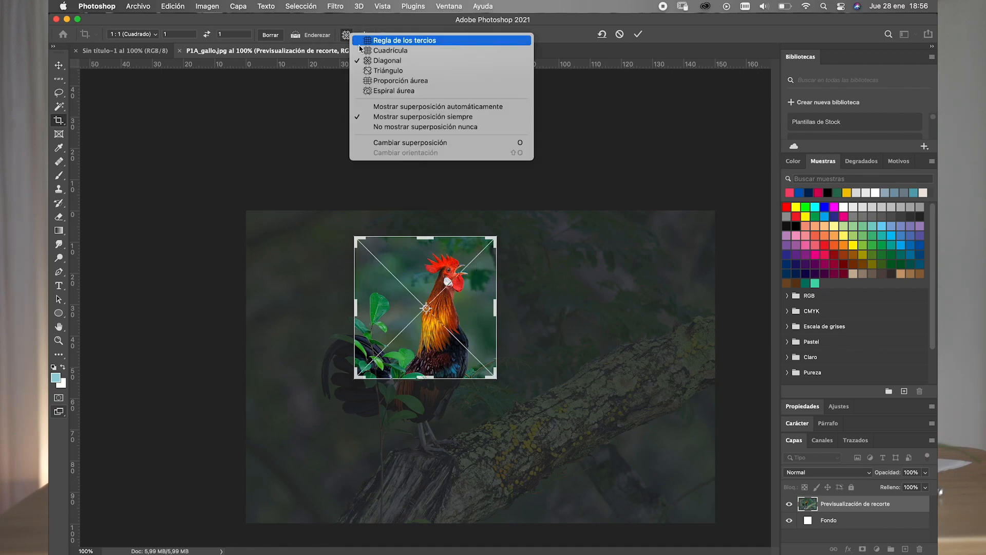
left_click(376, 88)
- Try the golden ratio and diagonal crop overlays, and restore the rule of thirds overlay
left_click(347, 35)
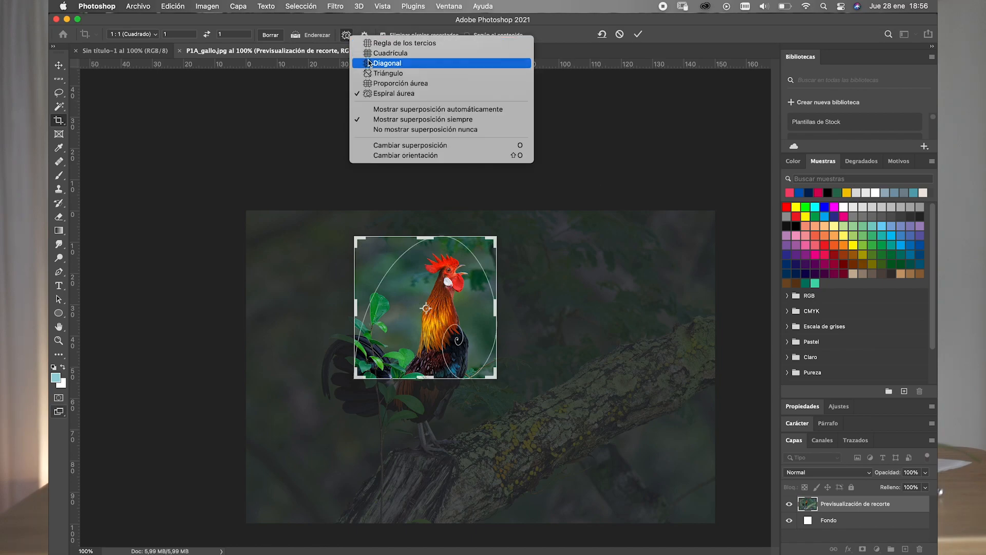
left_click(375, 84)
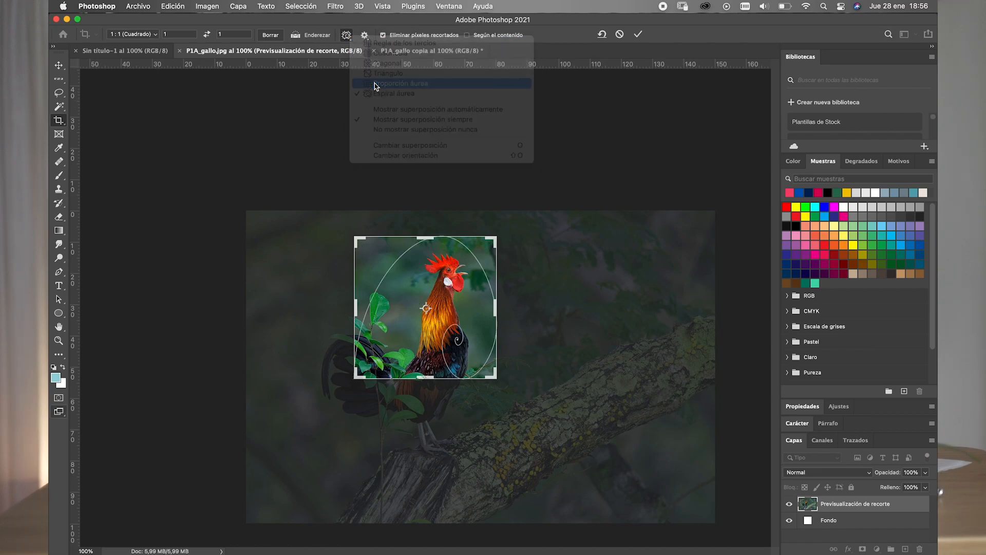
left_click(346, 35)
left_click(369, 77)
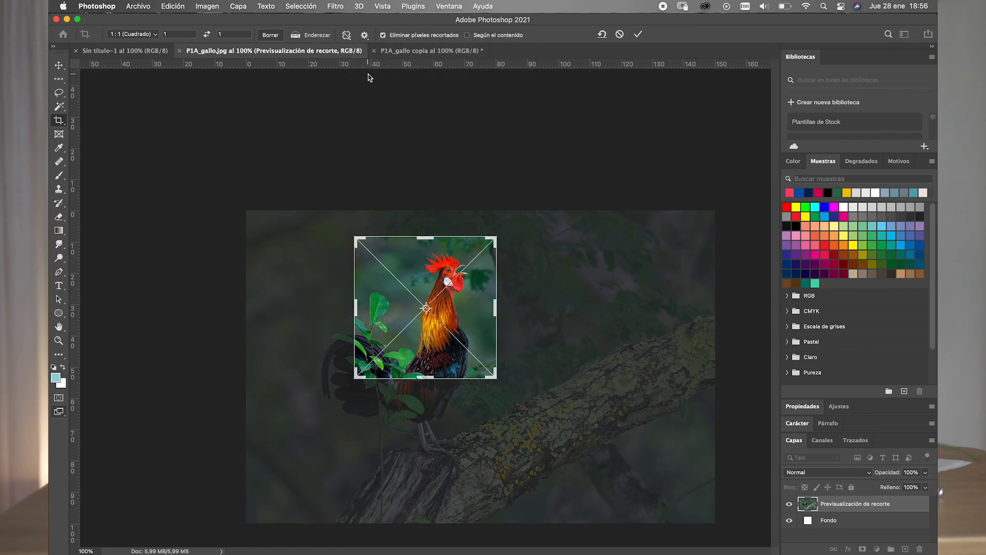
left_click(346, 36)
left_click(371, 38)
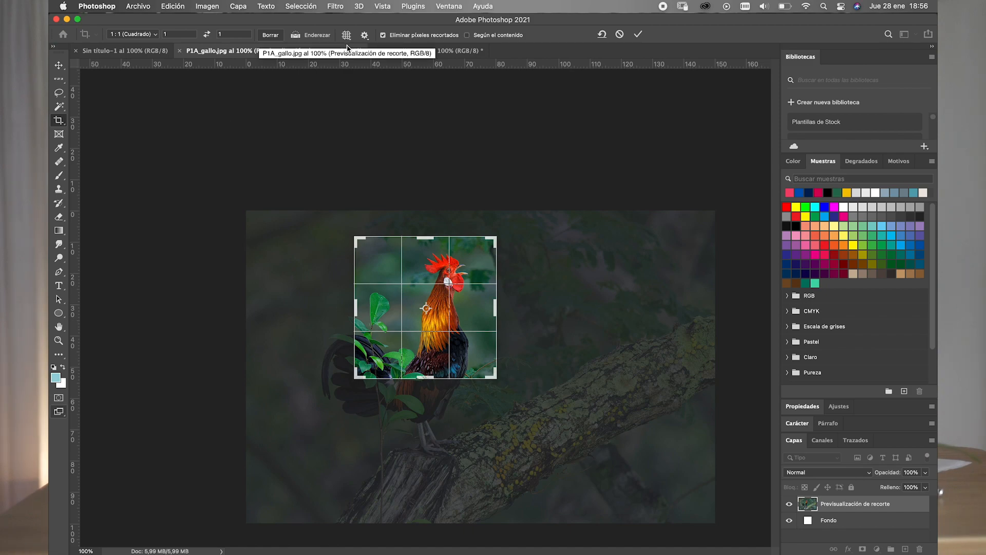
- Apply the square crop with deletion of cropped pixels enabled, and switch to the Move tool
left_click(383, 36)
left_click(383, 36)
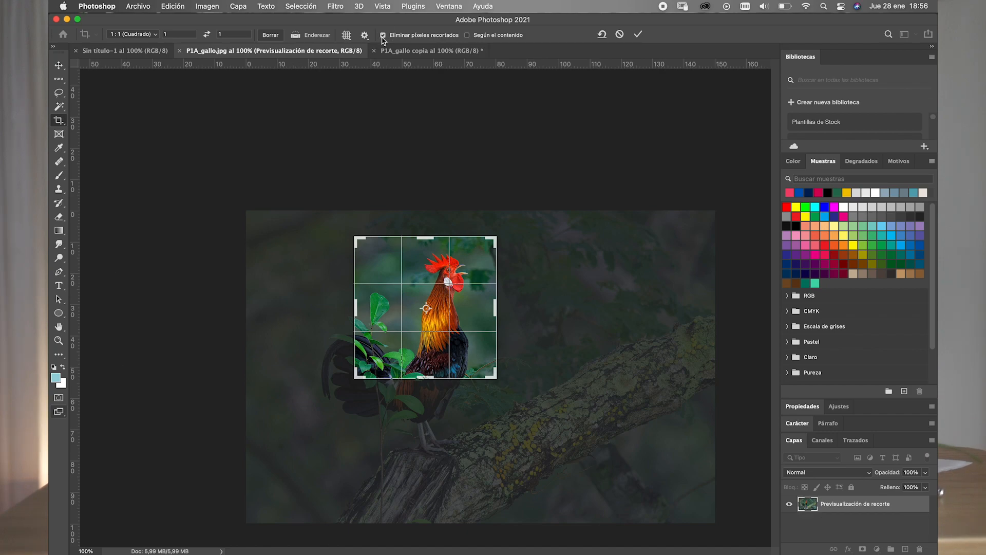
left_click(382, 36)
left_click(383, 35)
left_click(638, 37)
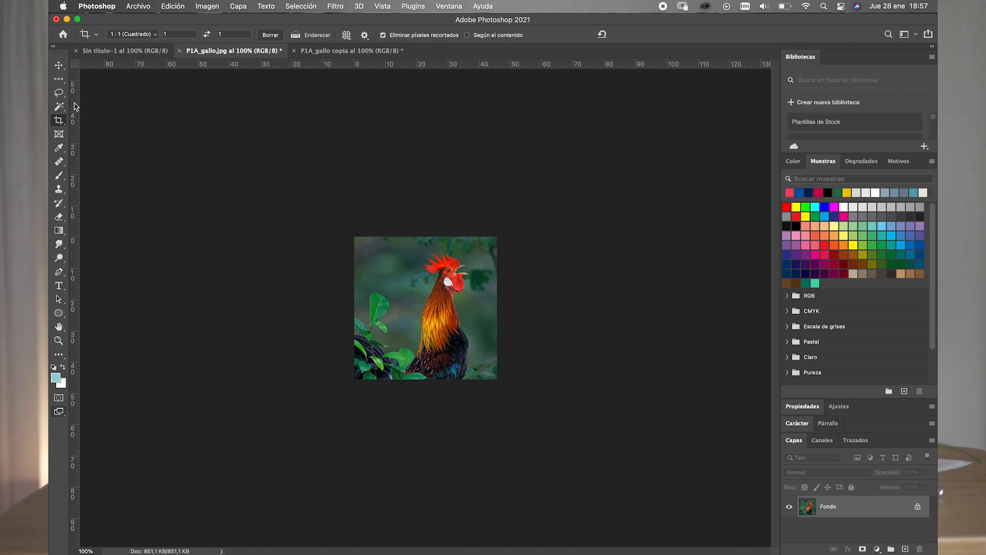
left_click(59, 66)
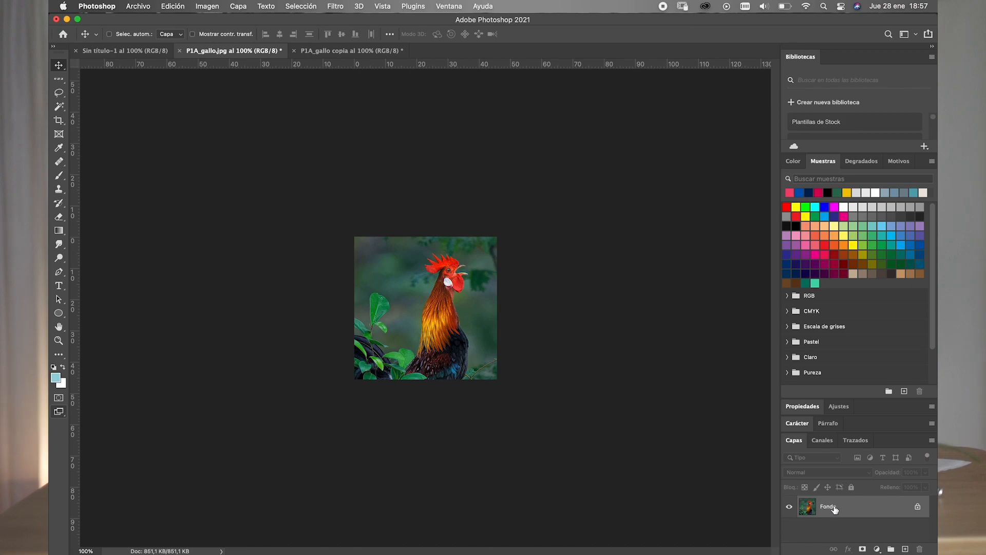
- Unlock the background layer of the cropped rooster image and undo the unlocking
left_click(917, 506)
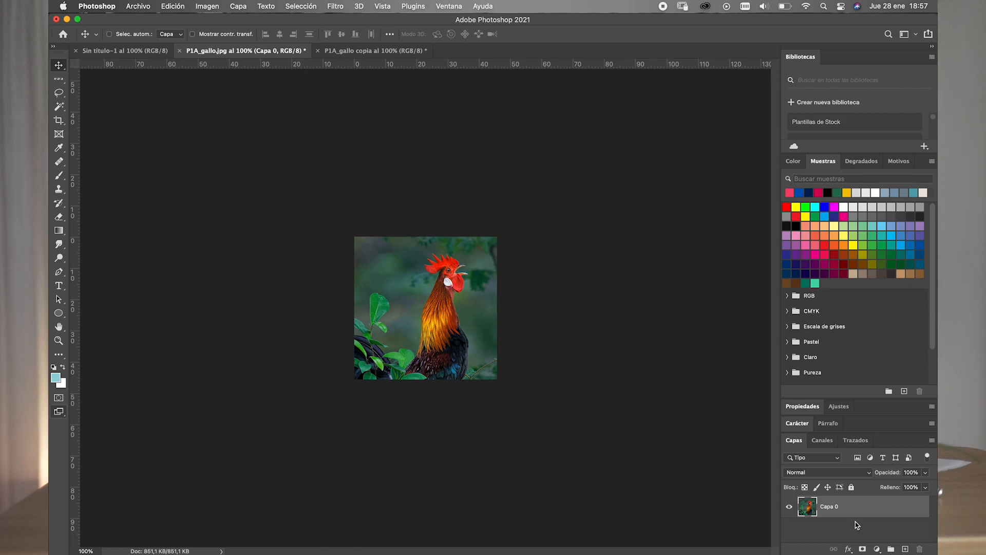
key("super+z")
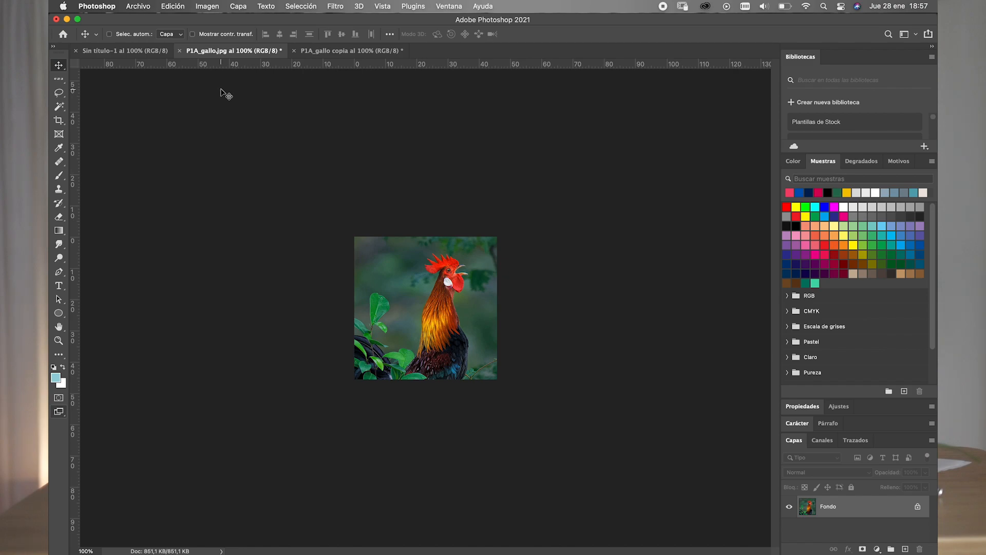
- Start a legacy Save for Web export of the cropped rooster image
left_click(138, 7)
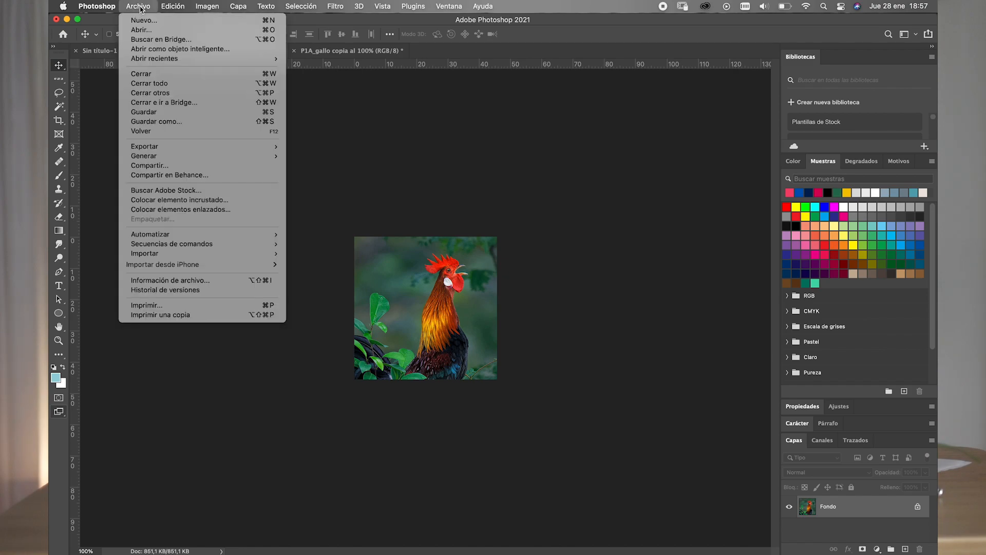
mouse_move(162, 148)
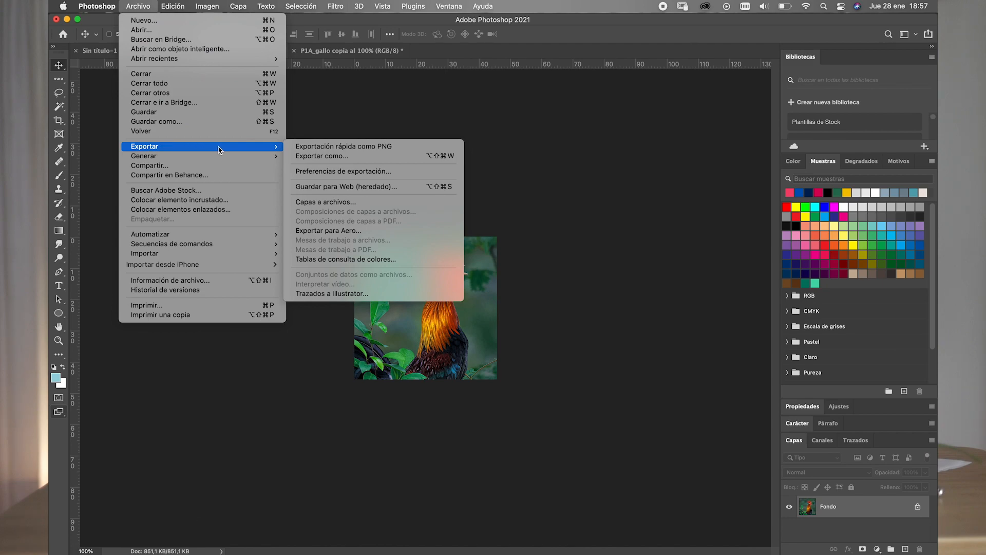
left_click(349, 188)
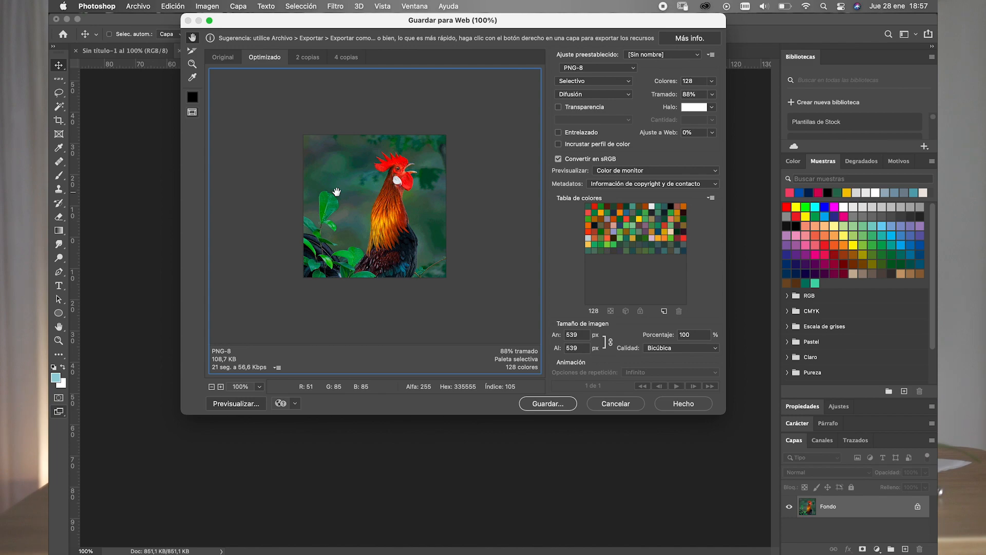
left_click_drag(372, 20, 581, 65)
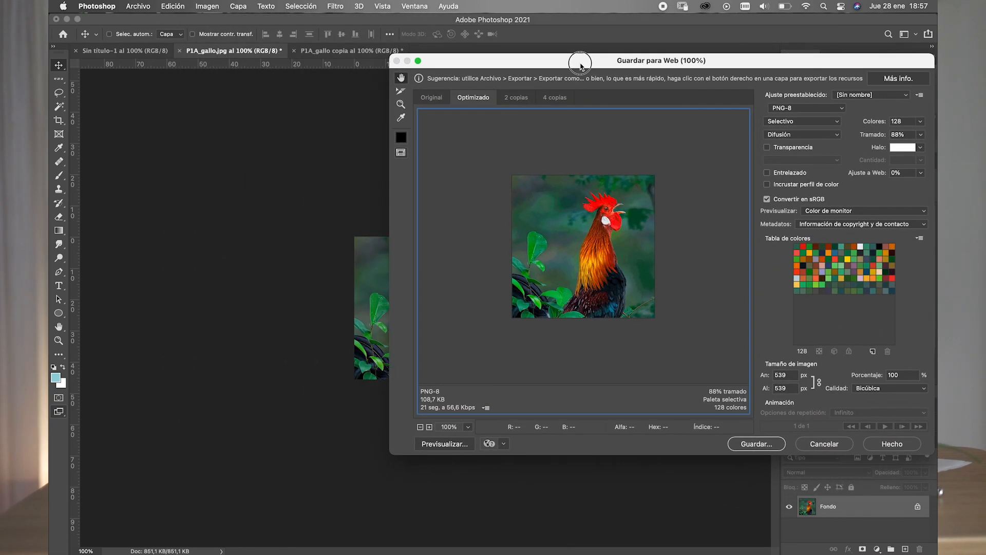
- Compare the PNG-24, PNG-8 and JPEG formats for the export, and return to PNG-8
left_click(842, 109)
left_click(834, 119)
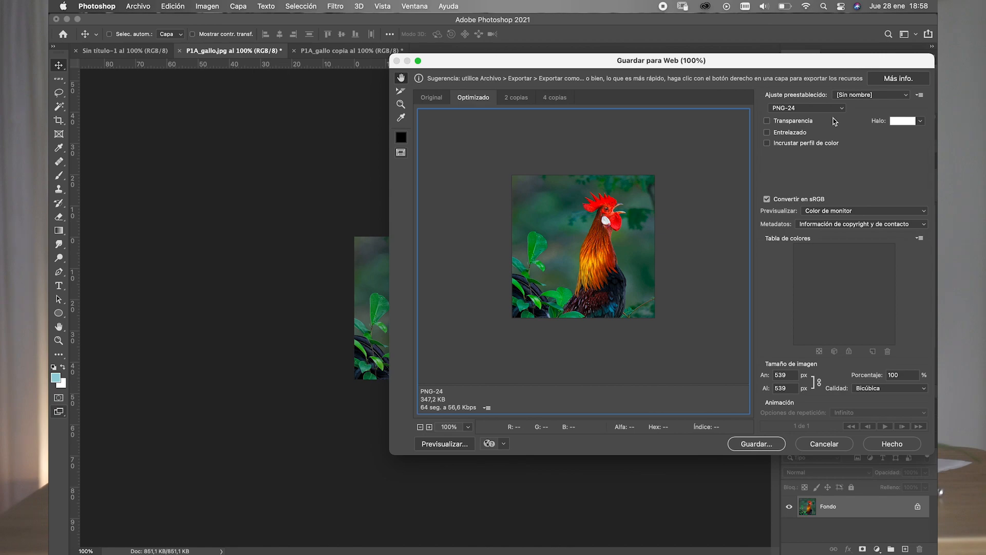
left_click(838, 110)
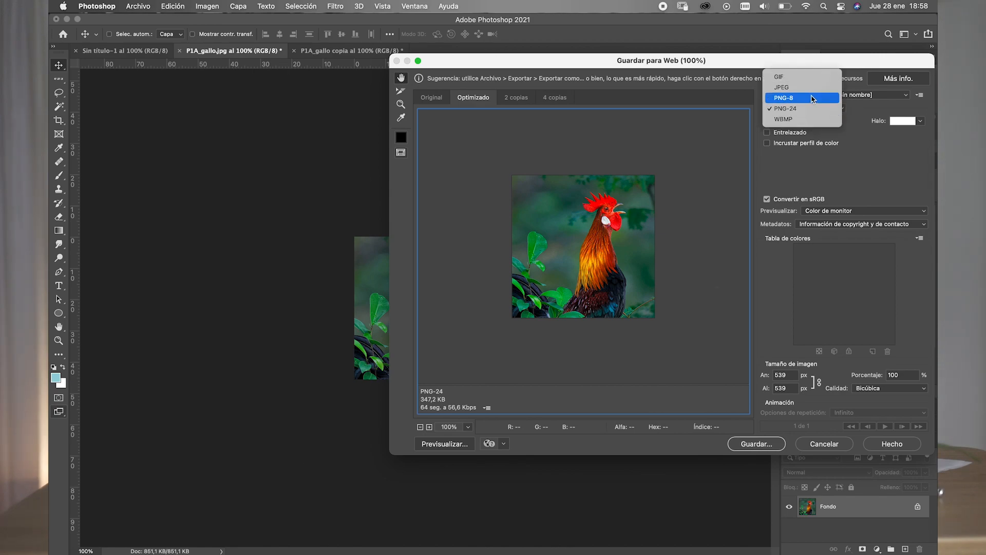
left_click(813, 98)
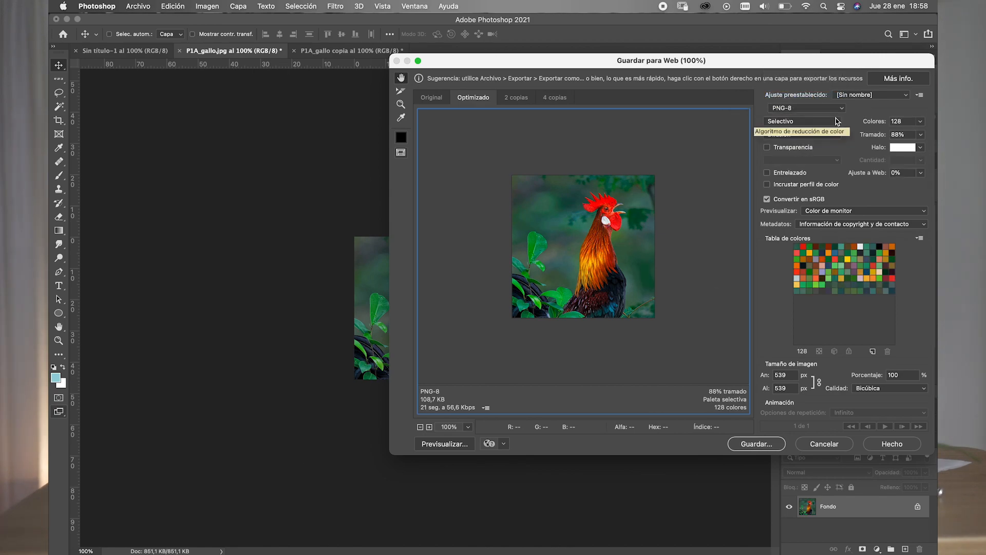
left_click(841, 110)
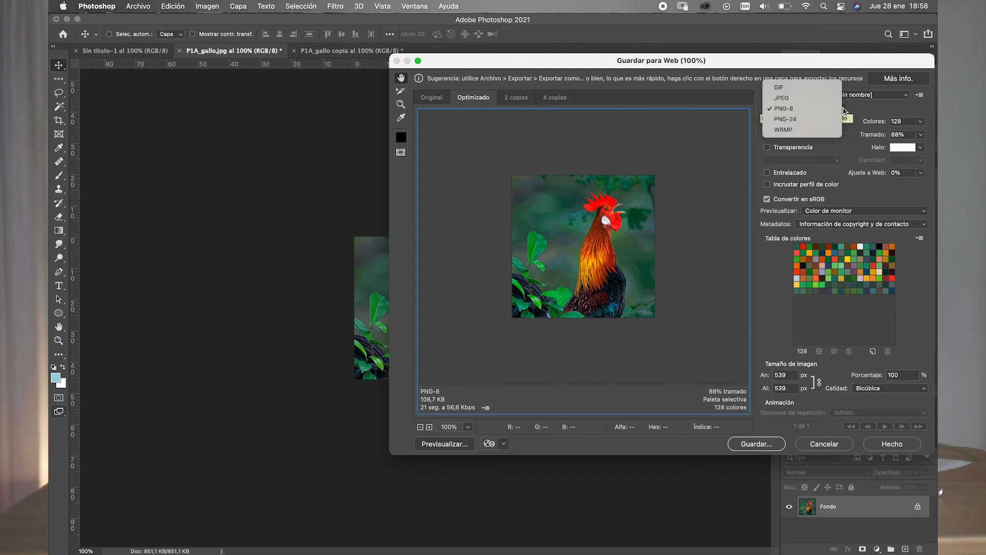
left_click(844, 112)
left_click(841, 111)
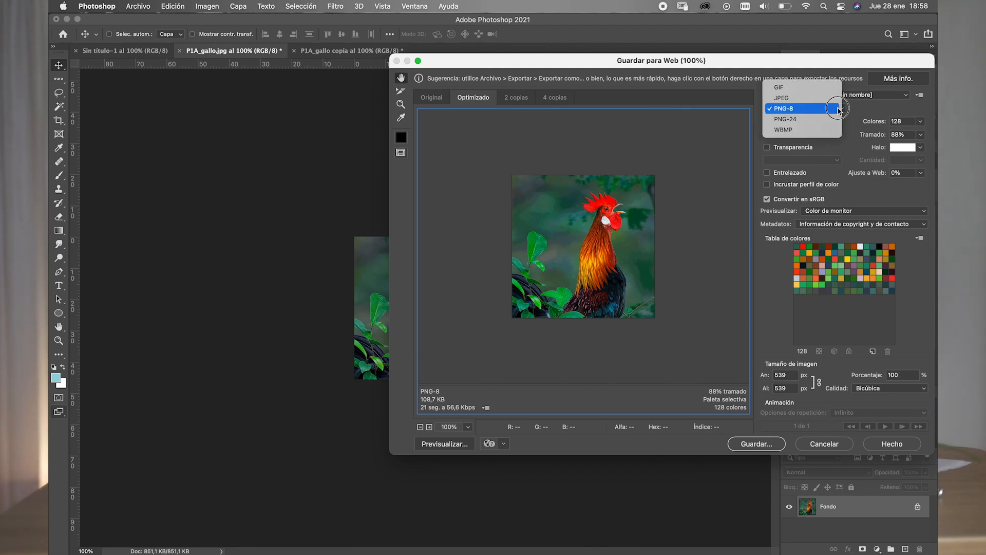
left_click(828, 97)
left_click(835, 110)
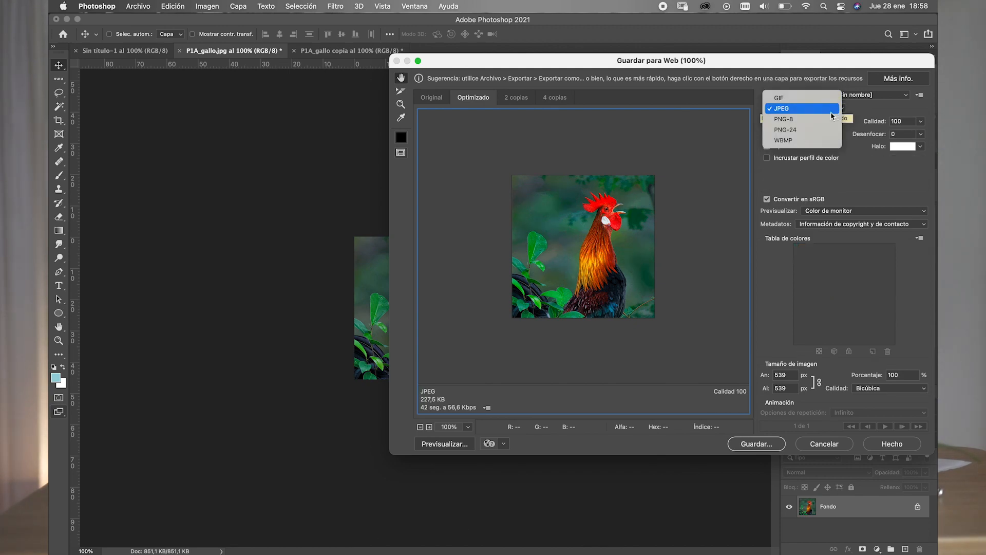
left_click(814, 117)
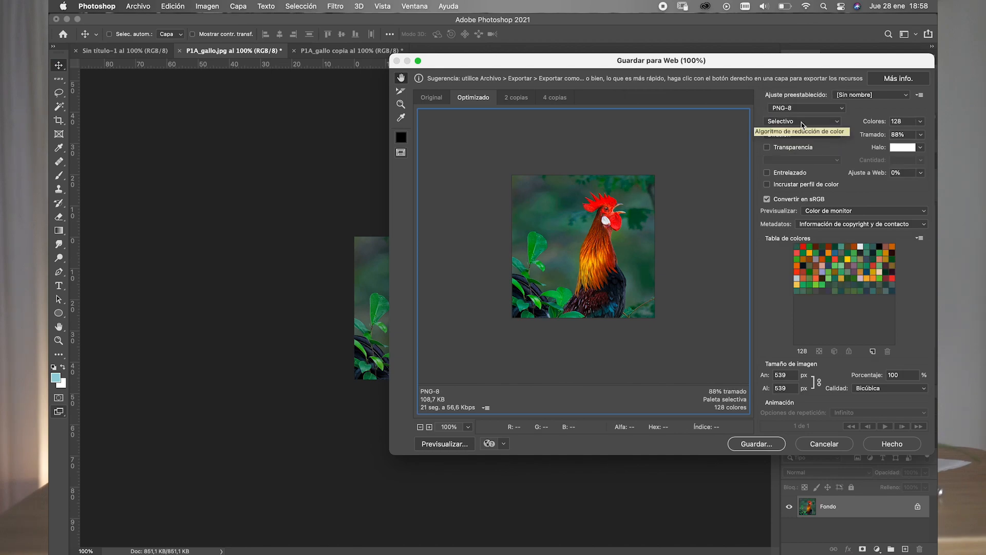
- Try PNG-24 once more as the export format and set it back to PNG-8
mouse_move(693, 64)
left_mouse_down()
mouse_move(851, 86)
mouse_move(681, 59)
left_mouse_up()
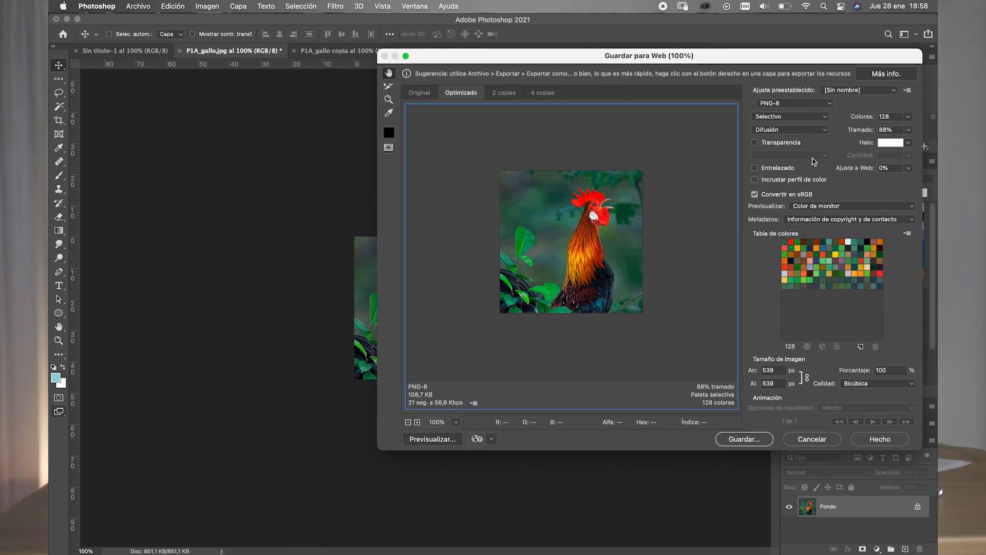
mouse_move(780, 60)
left_mouse_down()
mouse_move(843, 70)
mouse_move(794, 59)
left_mouse_up()
left_click(844, 105)
left_click(831, 111)
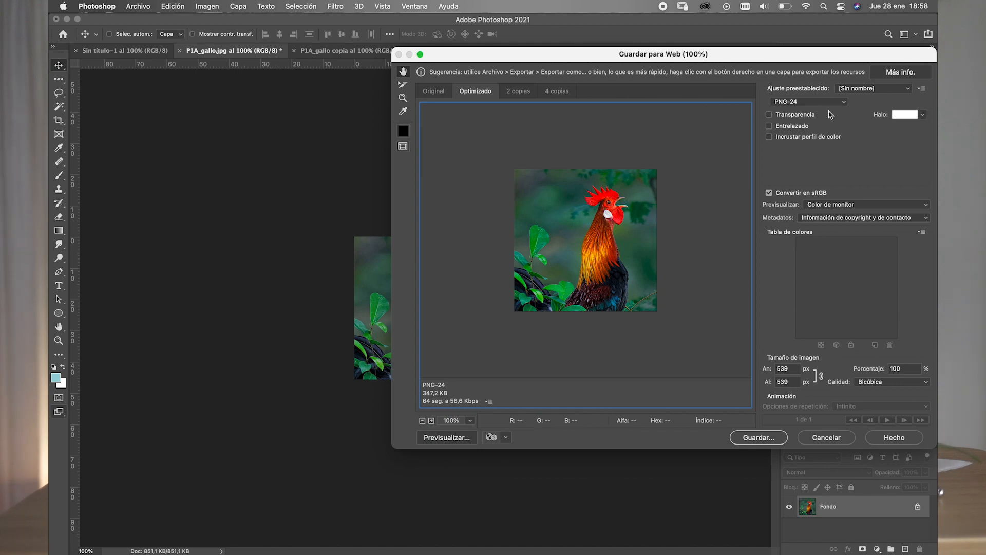
left_click_drag(741, 59, 791, 49)
left_click(829, 96)
left_click(817, 84)
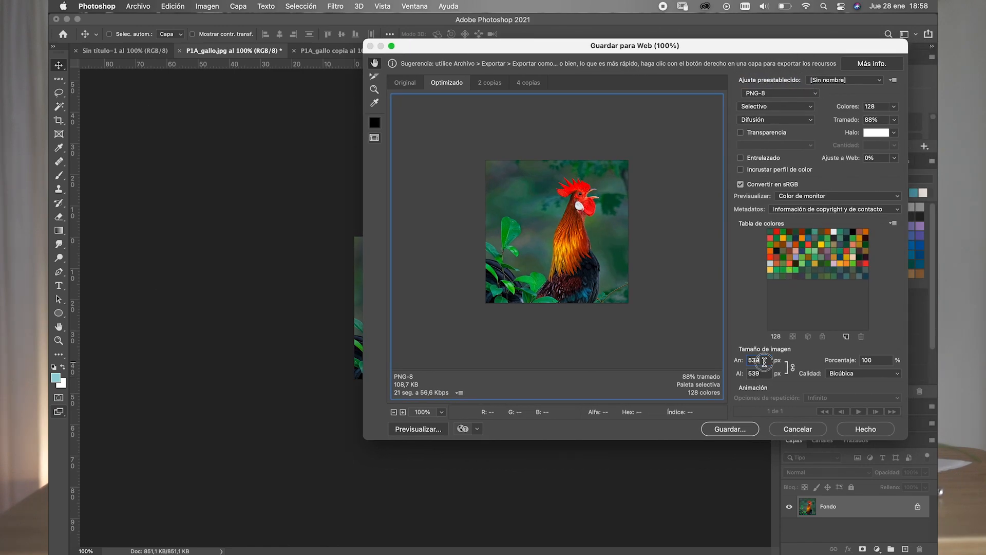
- Set the exported image's width to 1200 px with proportions linked, and proceed to saving the optimized file
left_click_drag(764, 361, 745, 362)
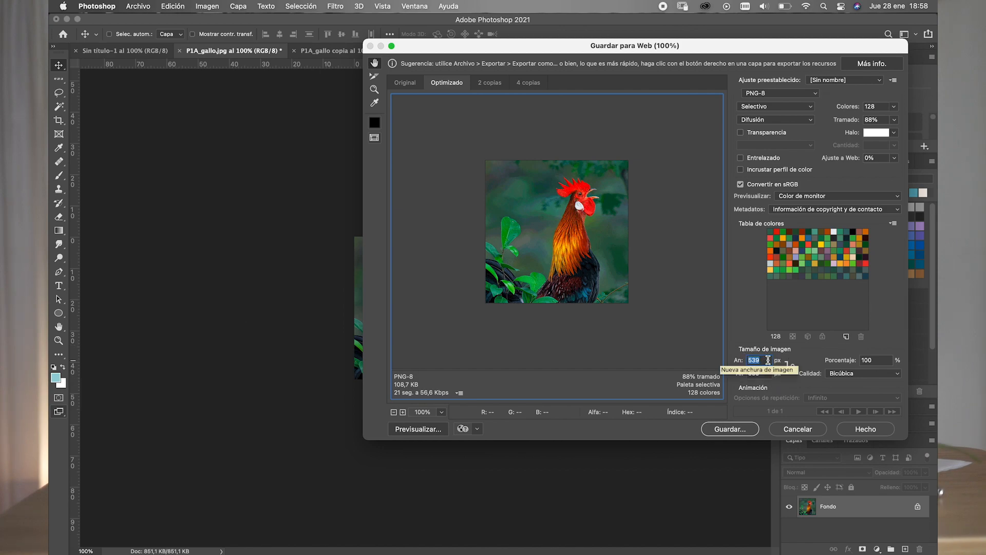
type("1200")
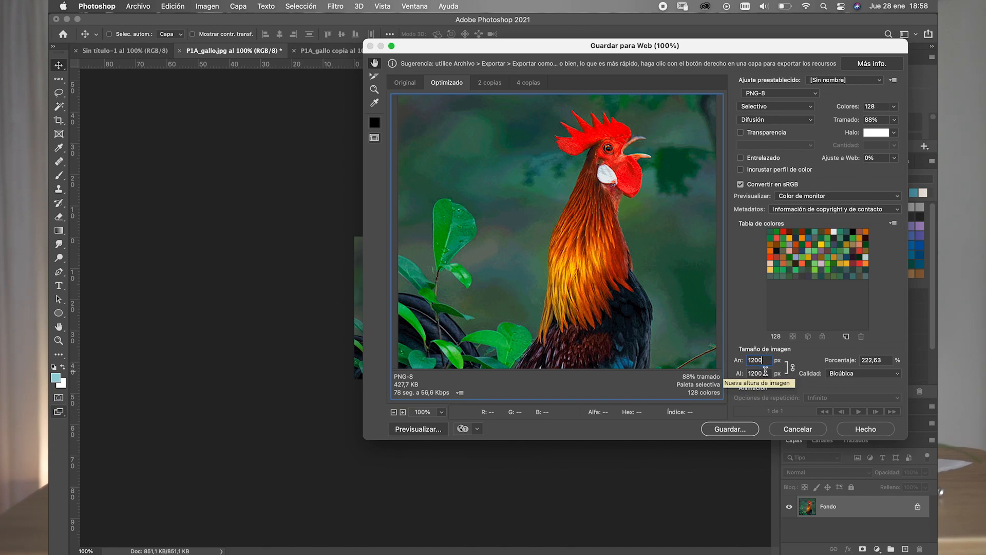
left_click(738, 431)
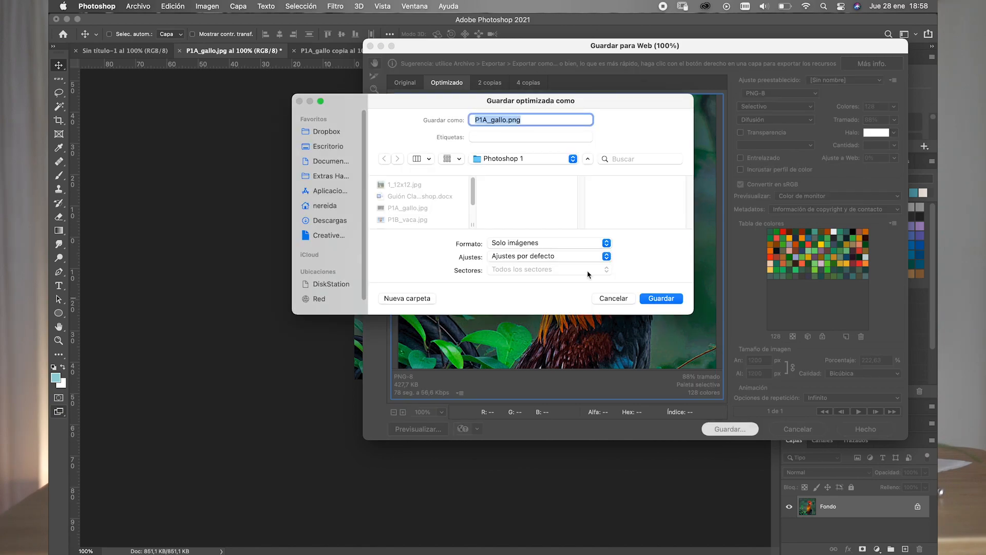
- Name the PNG with the author's surname and first name followed by _P1_a1, and save it in the Photoshop 1 folder
left_click(498, 121)
left_click_drag(507, 121, 463, 120)
type("tarazona_nereida")
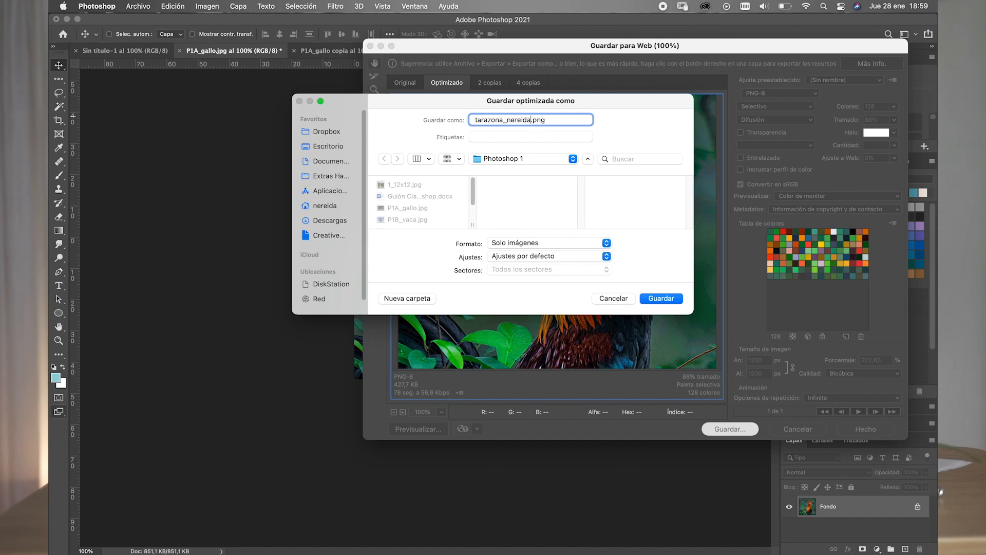
type("_P1_a1")
left_click(667, 301)
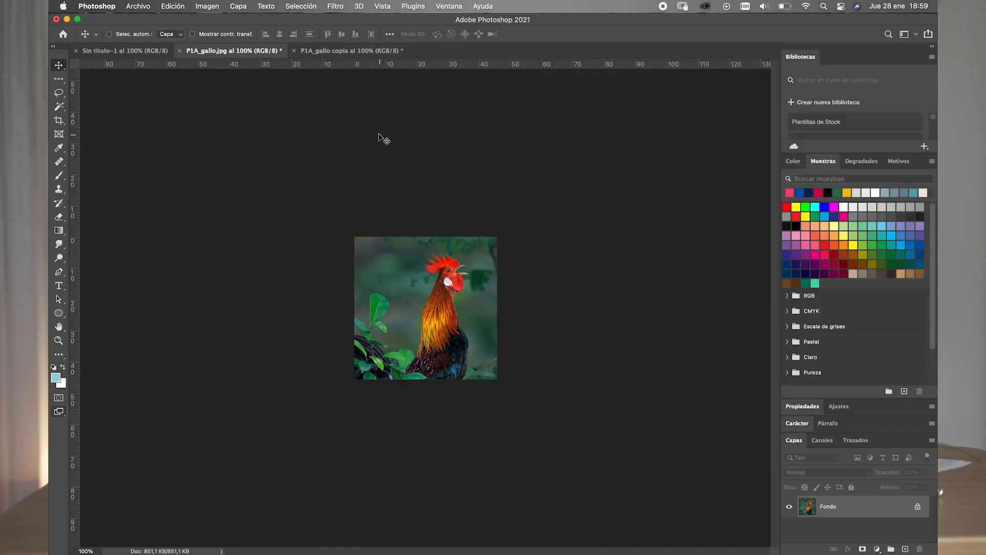
- Switch to Finder and preview the exported rooster PNG in the Photoshop 1 folder
mouse_move(253, 544)
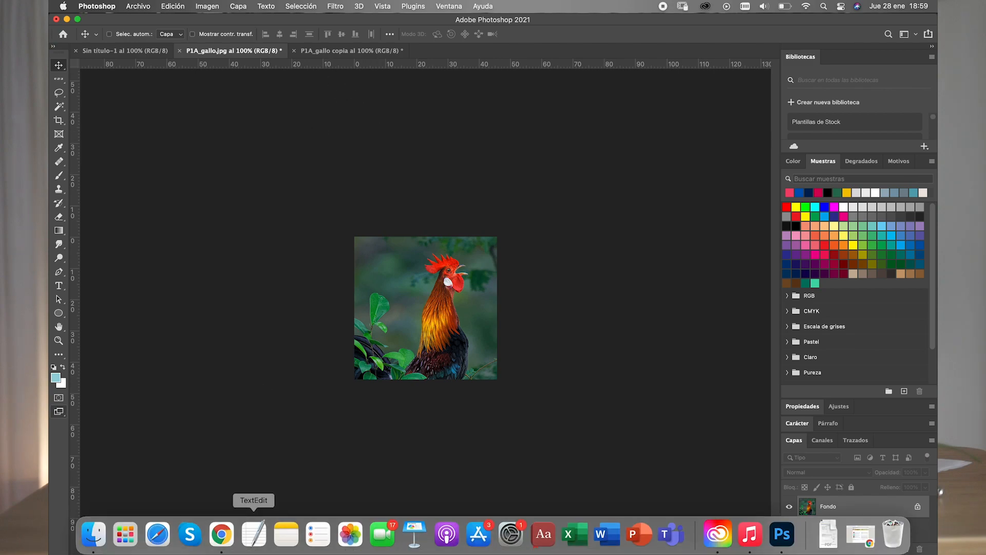
left_click(94, 539)
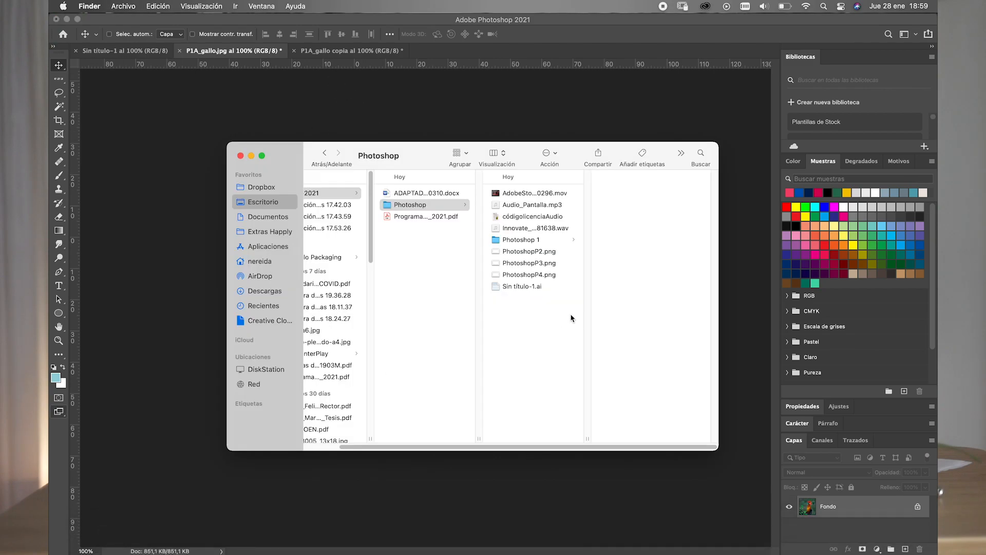
left_click(532, 241)
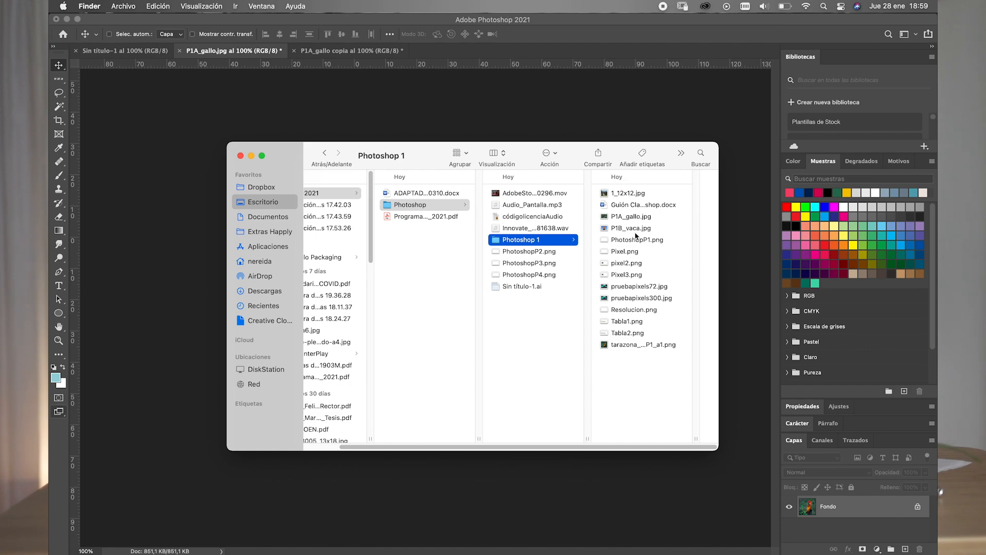
left_click(624, 344)
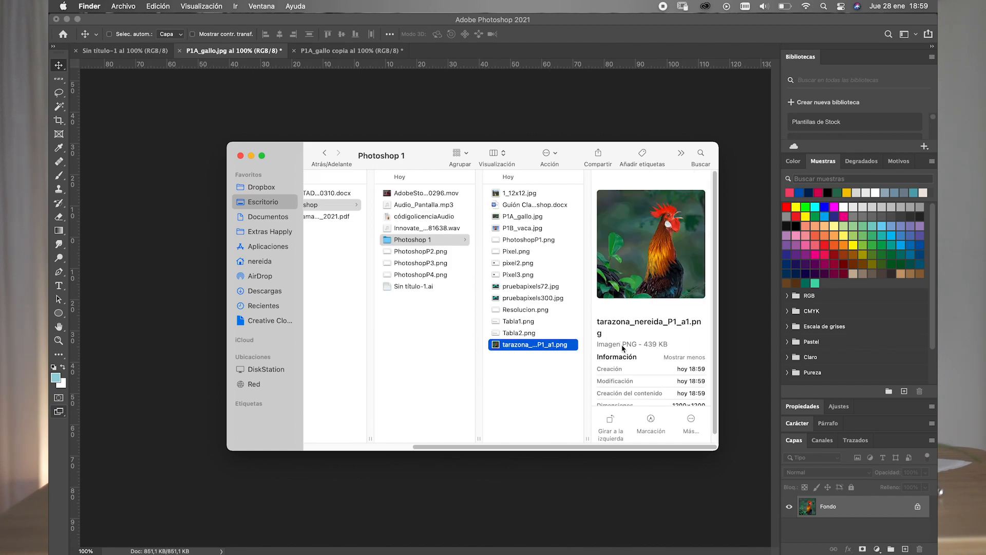
- Preview the exported rooster PNG at full size and examine its dimensions and colour information
key("space")
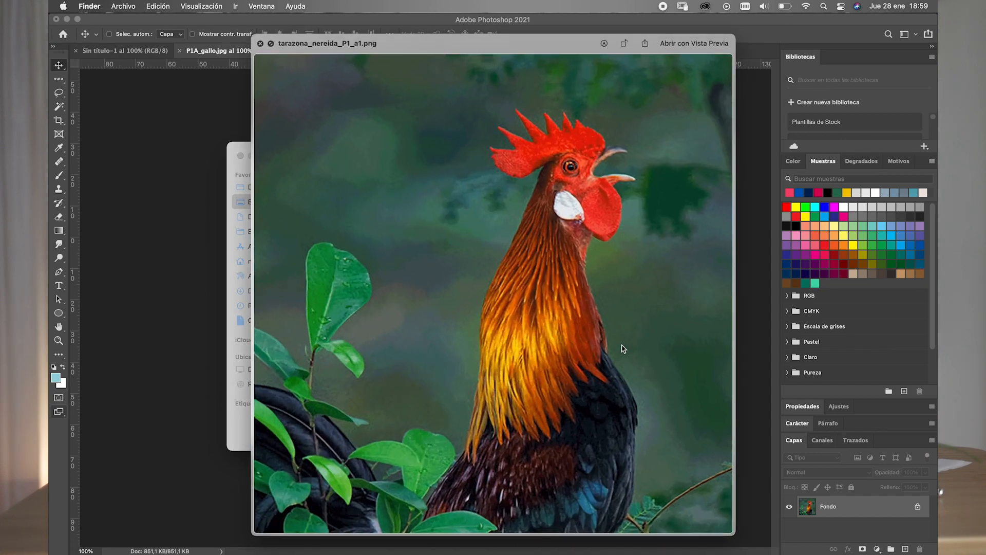
key("space")
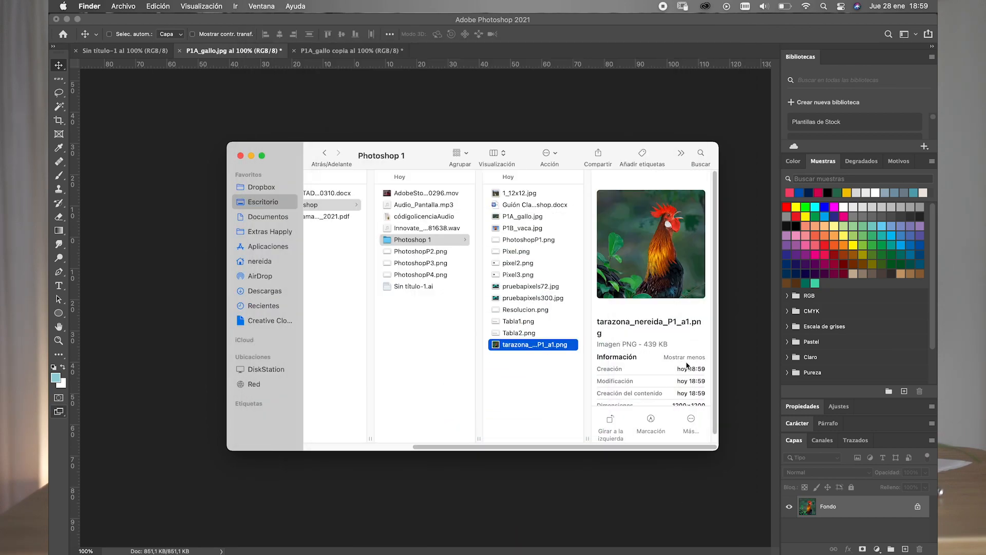
scroll(687, 366, "down", 5)
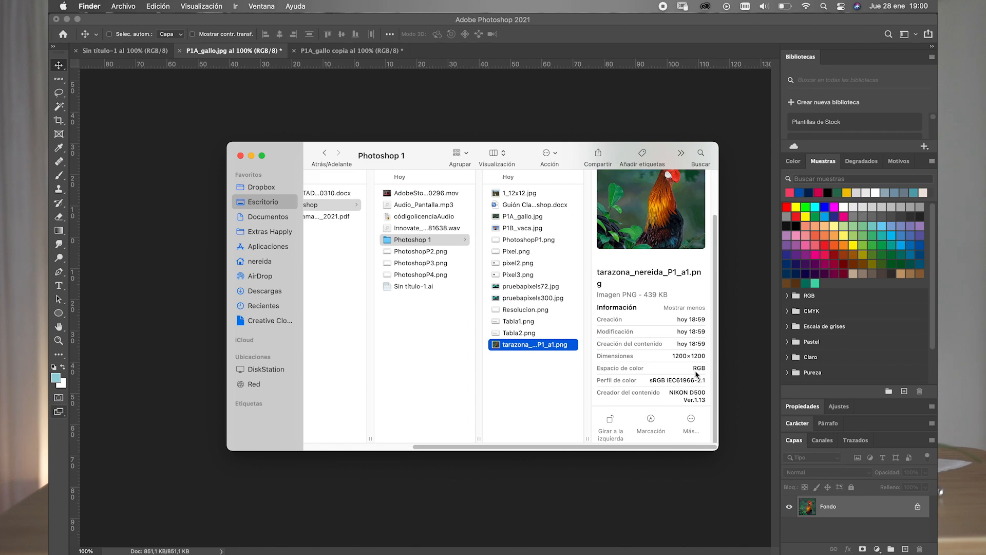
scroll(697, 372, "up", 3)
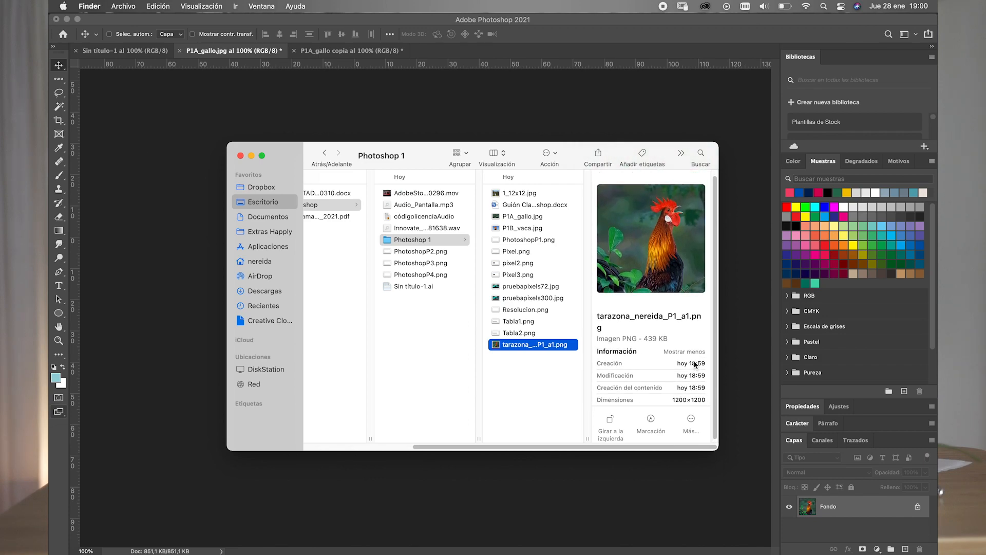
scroll(695, 364, "up", 1)
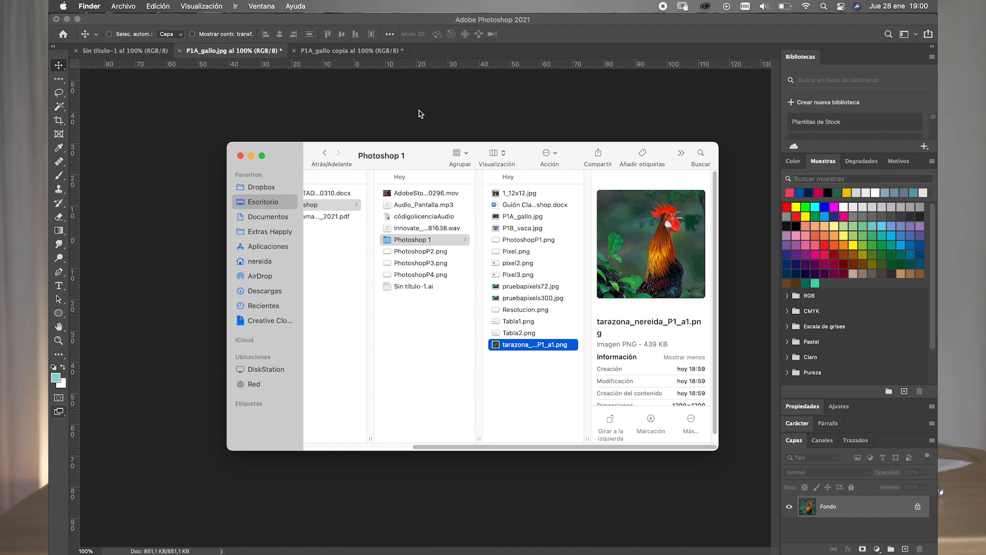
key("space")
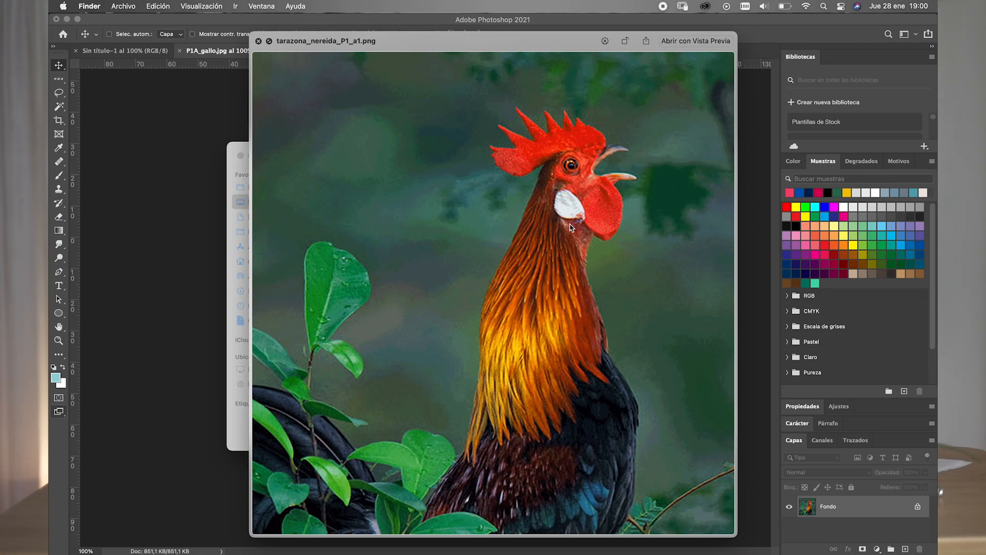
left_click(258, 41)
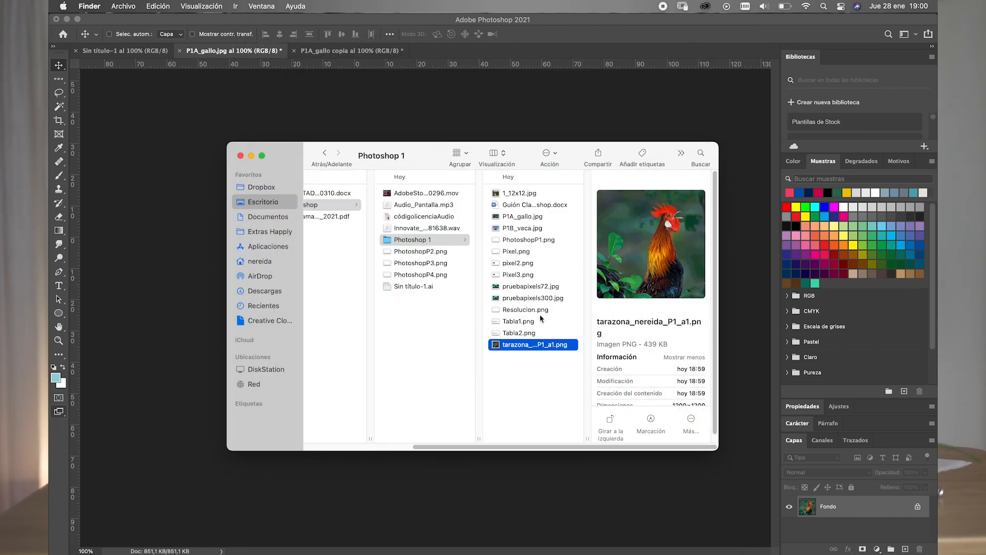
left_click(546, 365)
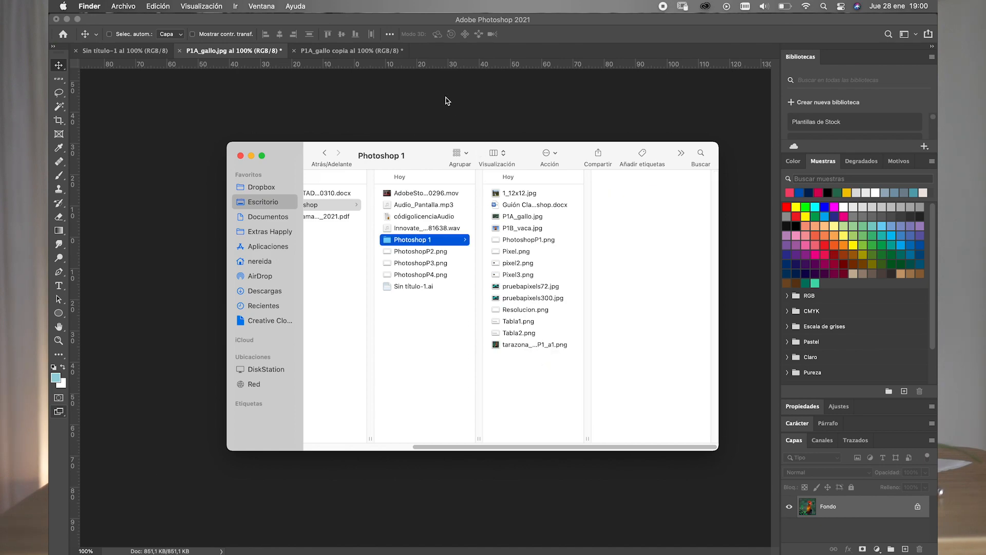
- Switch back to Photoshop and set the crop proportion of P1A_gallo copia to 10 by 4
left_click(478, 121)
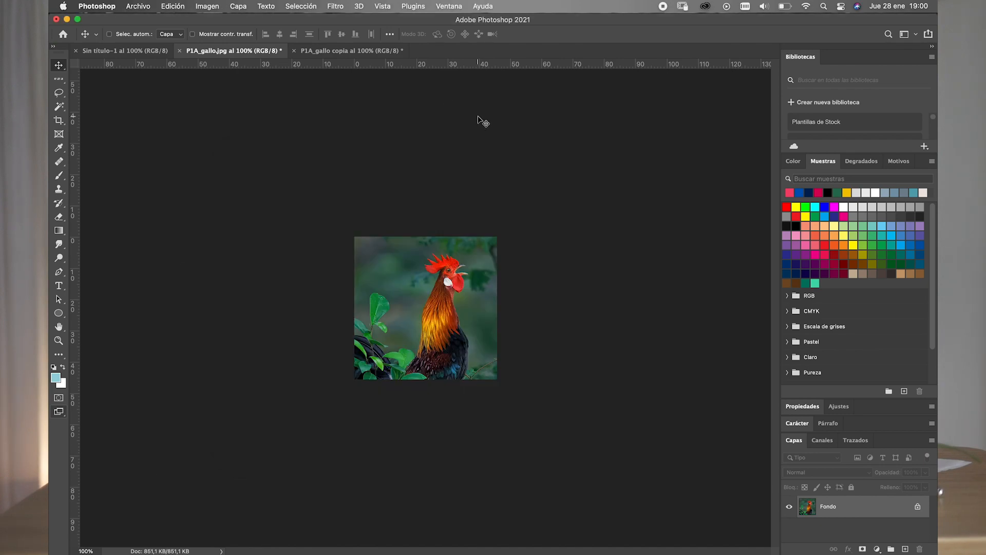
left_click(316, 52)
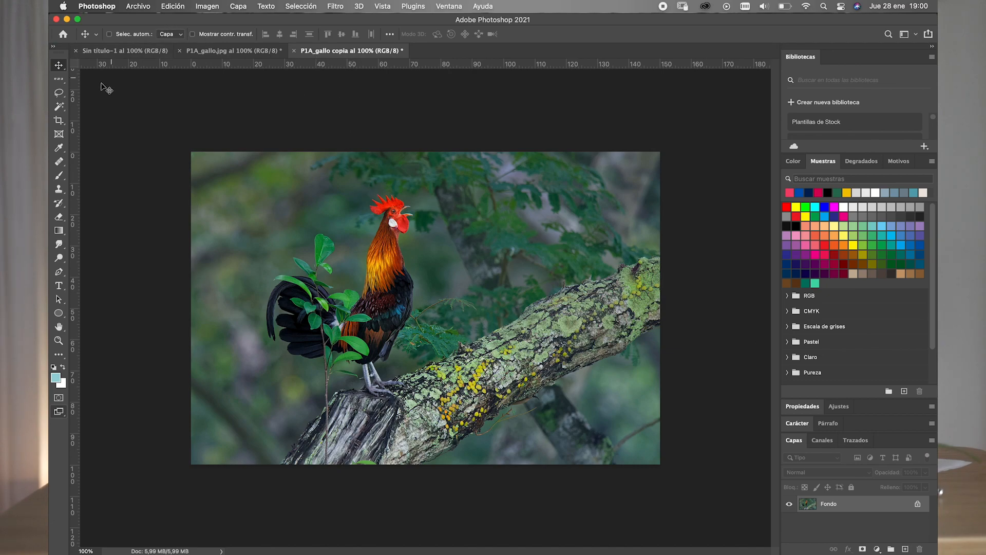
left_click(59, 133)
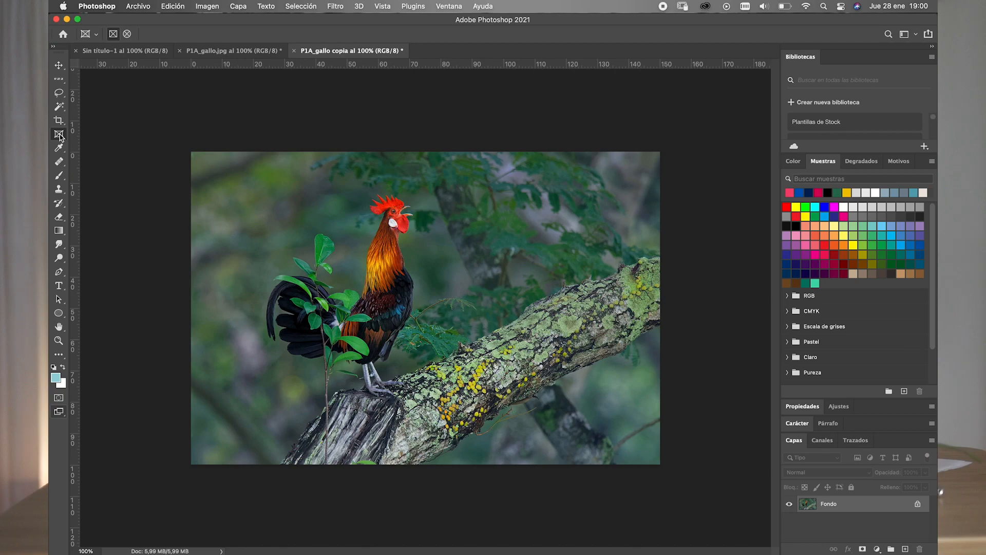
left_click(58, 120)
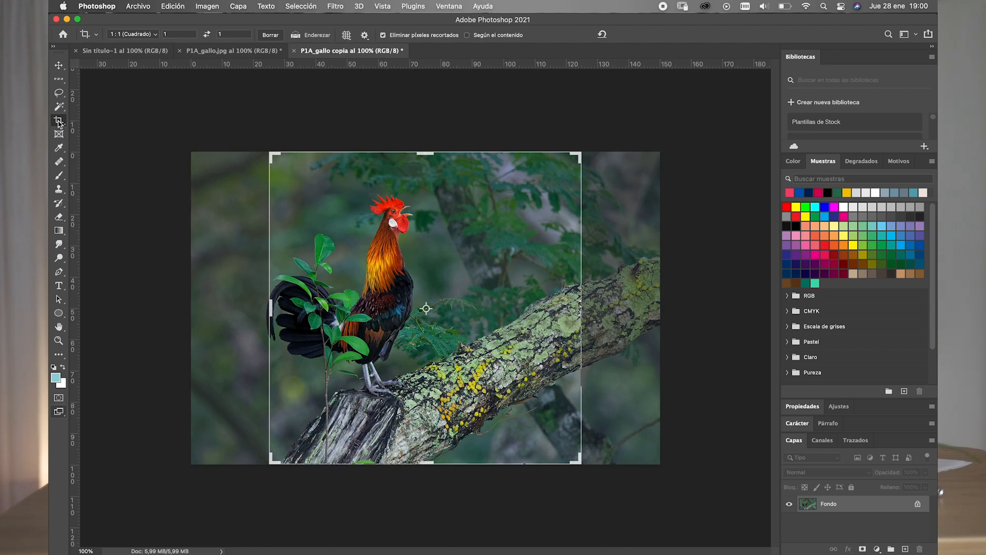
left_click(156, 34)
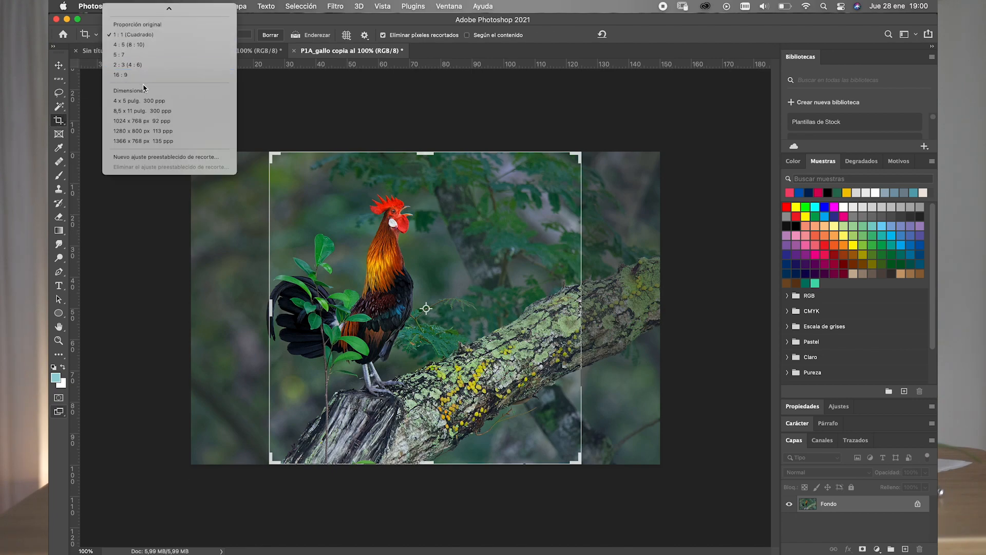
left_click(248, 29)
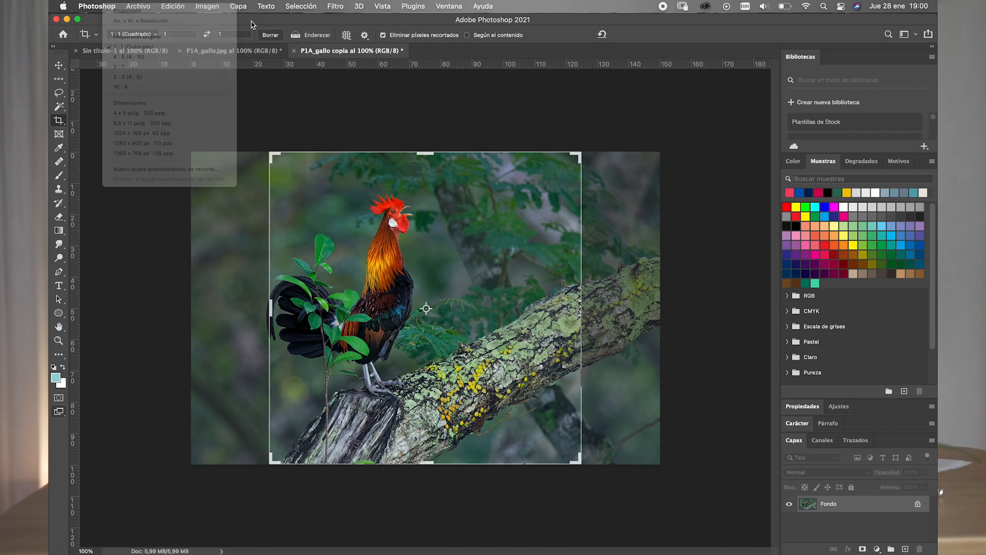
left_click(181, 32)
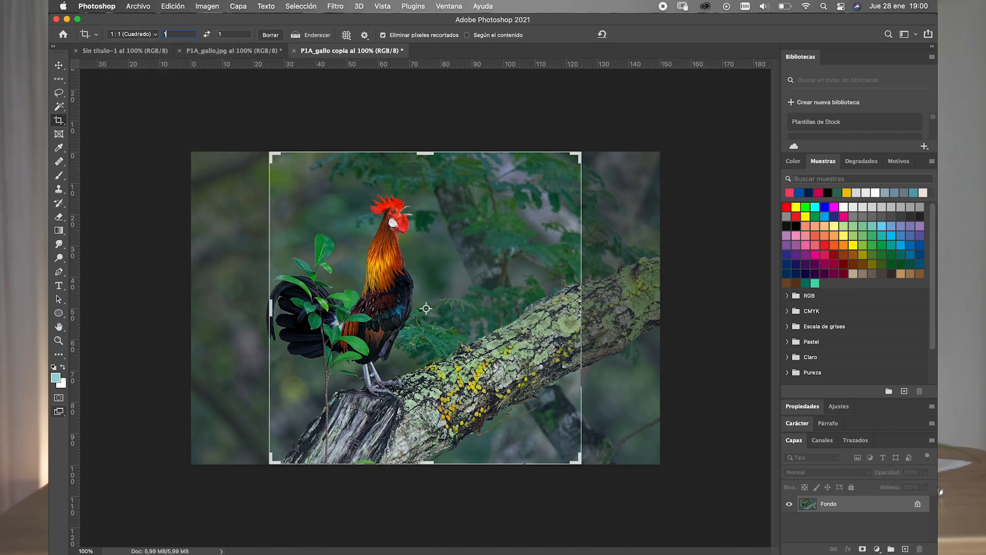
type("0")
left_click(227, 34)
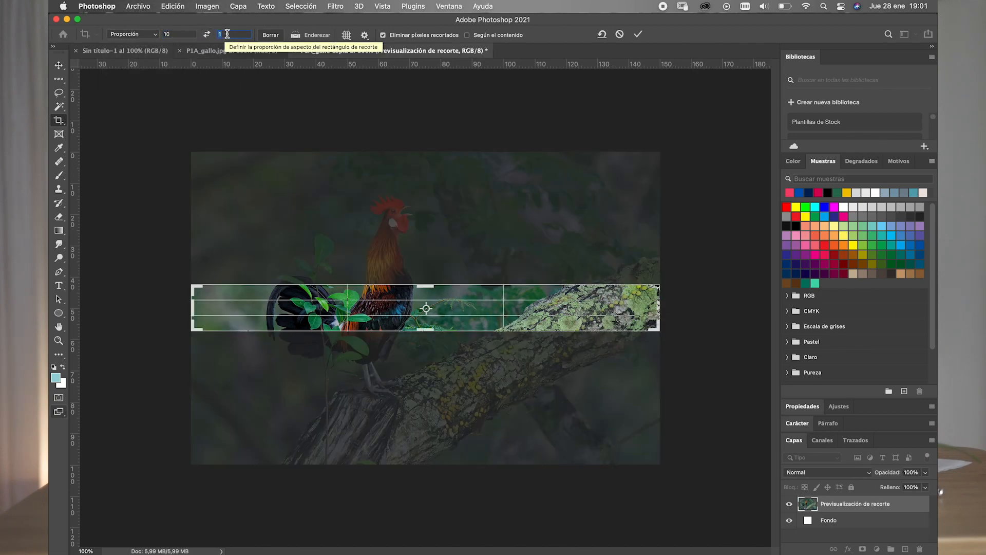
type("4")
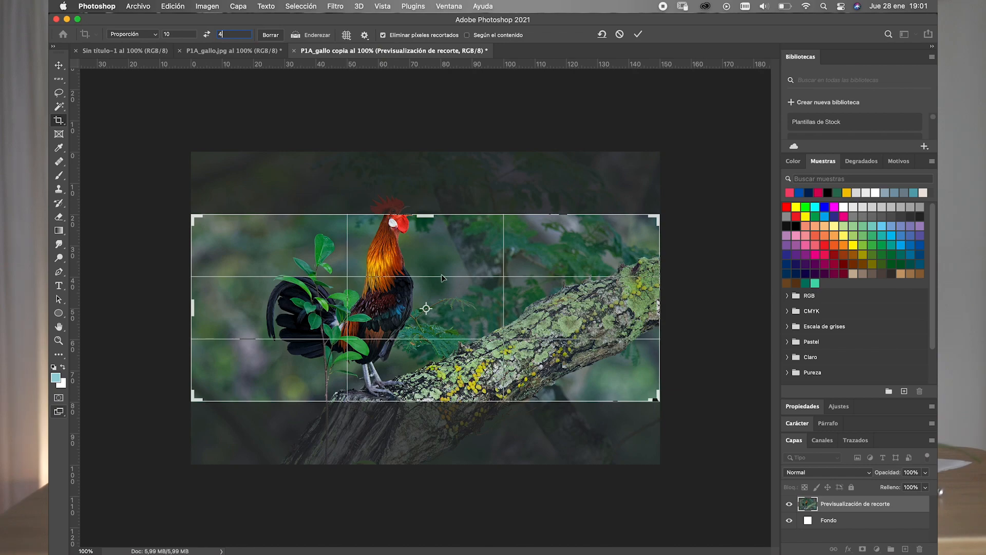
- Shift the photo down within the crop frame to include the rooster's comb, and apply the crop
left_click_drag(443, 276, 444, 299)
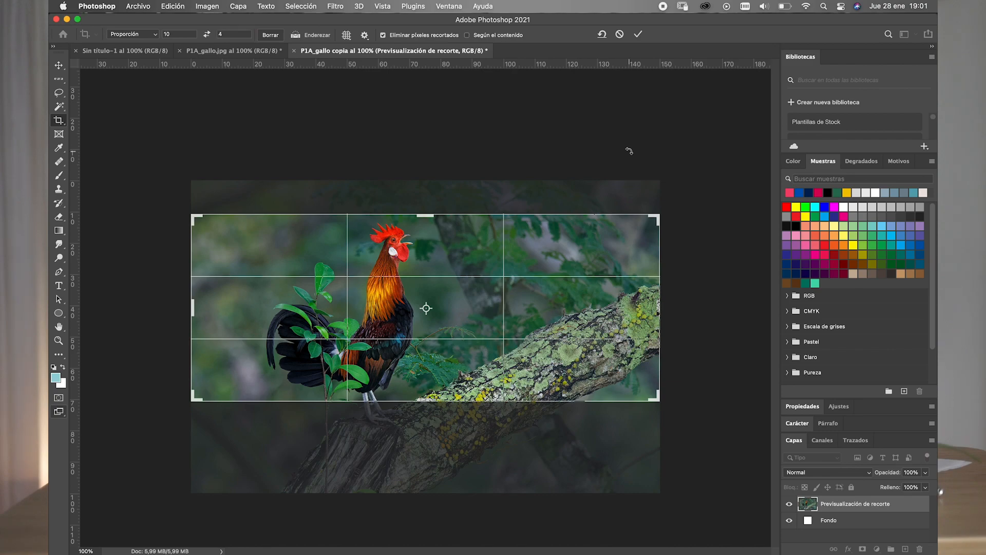
key("Return")
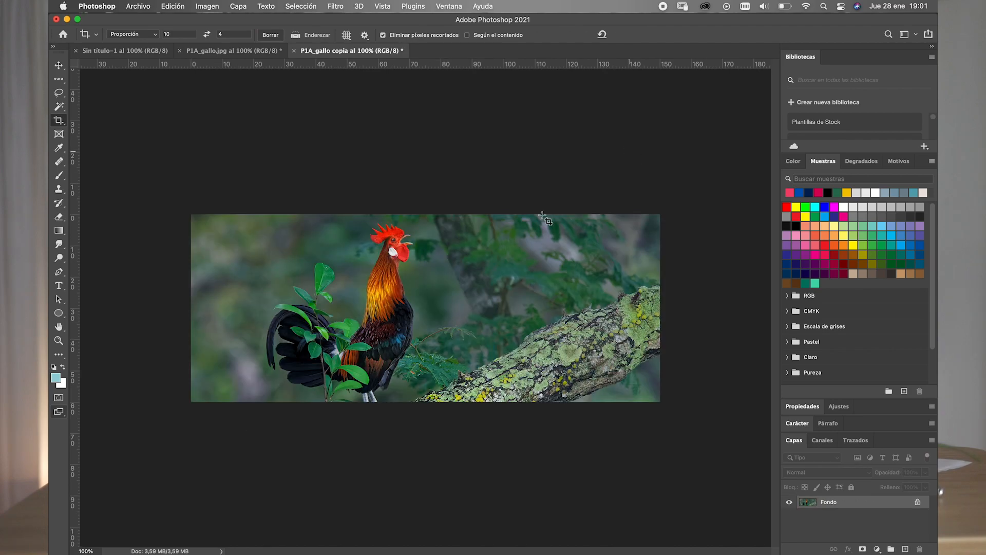
left_click(59, 66)
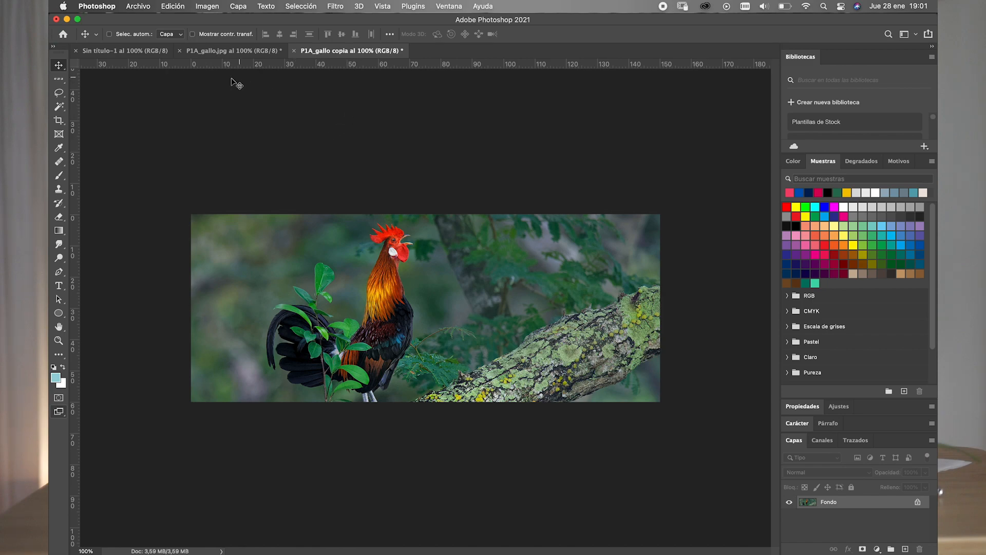
- Turn off resampling in the cropped image's size settings and set the width to 10 cm
left_click(205, 8)
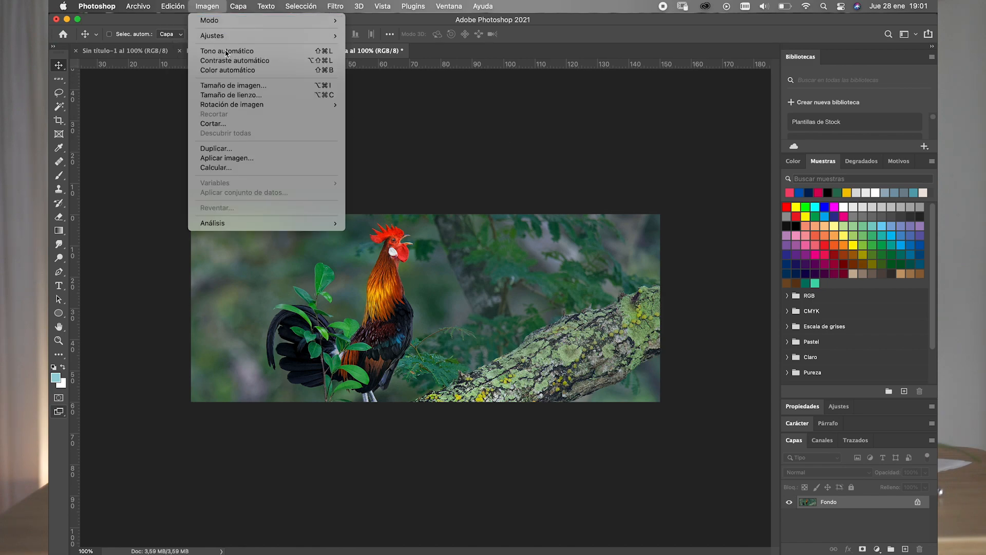
left_click(226, 86)
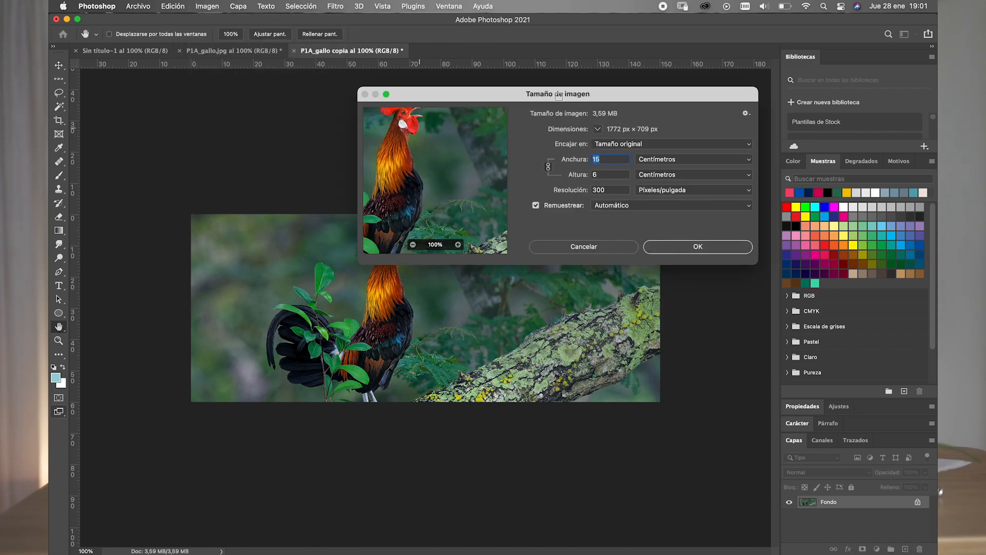
left_click_drag(560, 95, 632, 69)
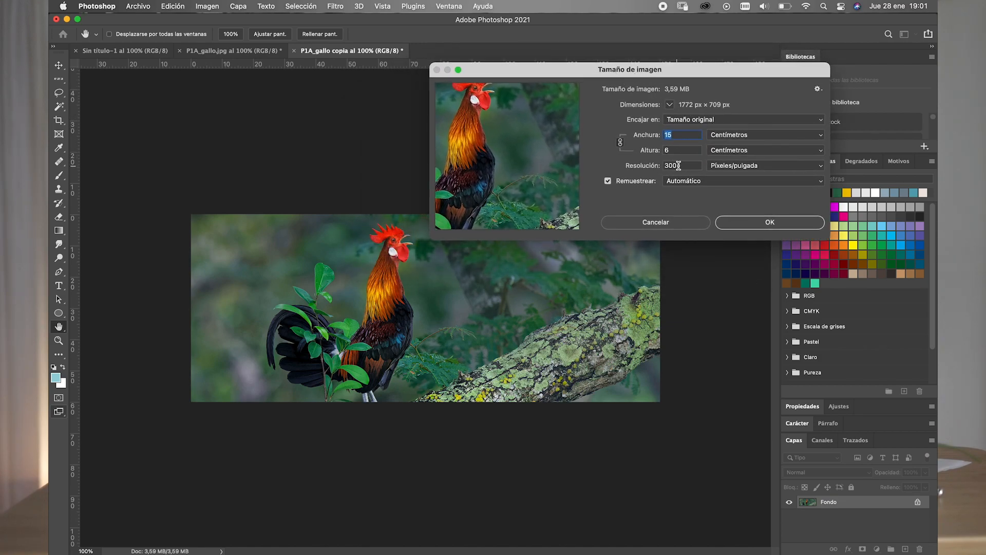
double_click(684, 165)
double_click(661, 132)
double_click(664, 150)
double_click(680, 149)
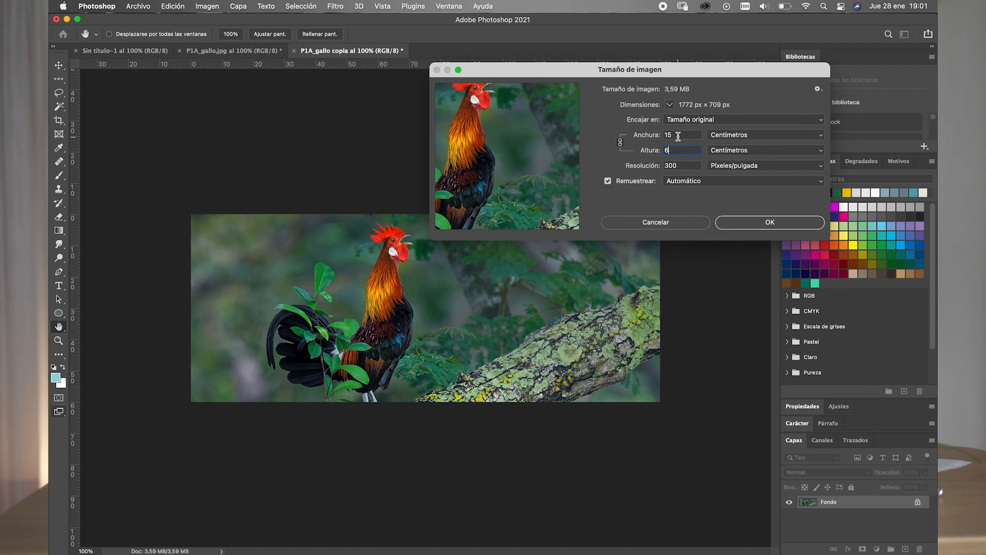
left_click(630, 184)
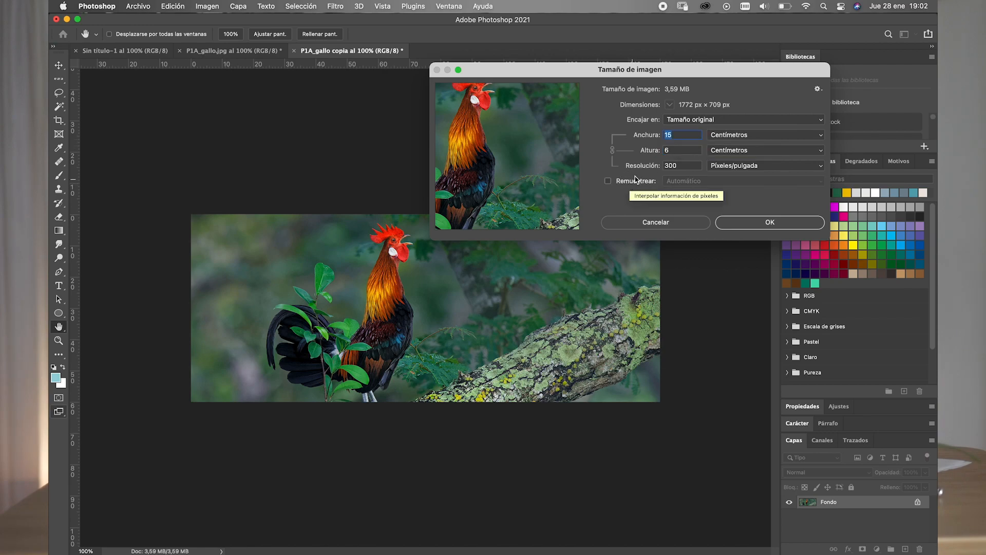
left_click_drag(677, 134, 658, 136)
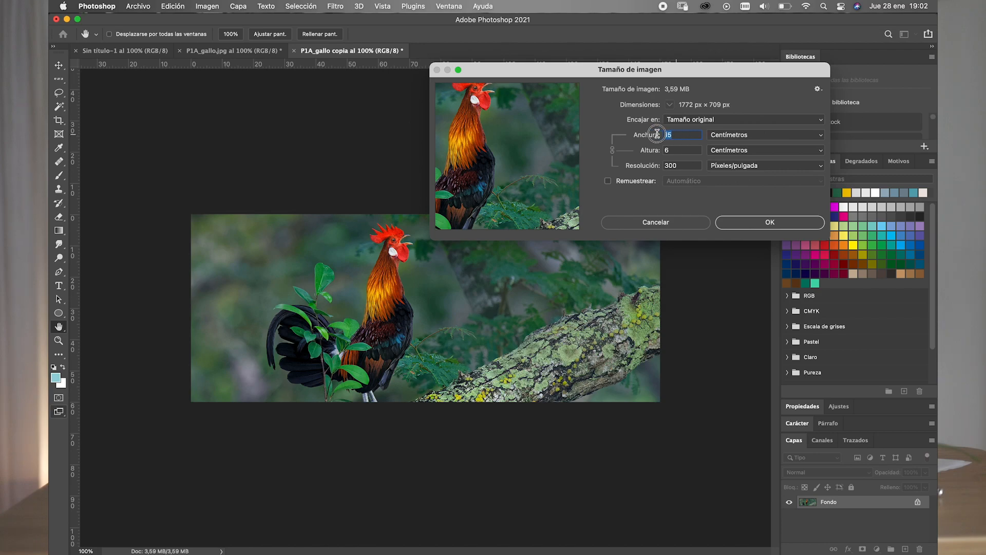
type("1")
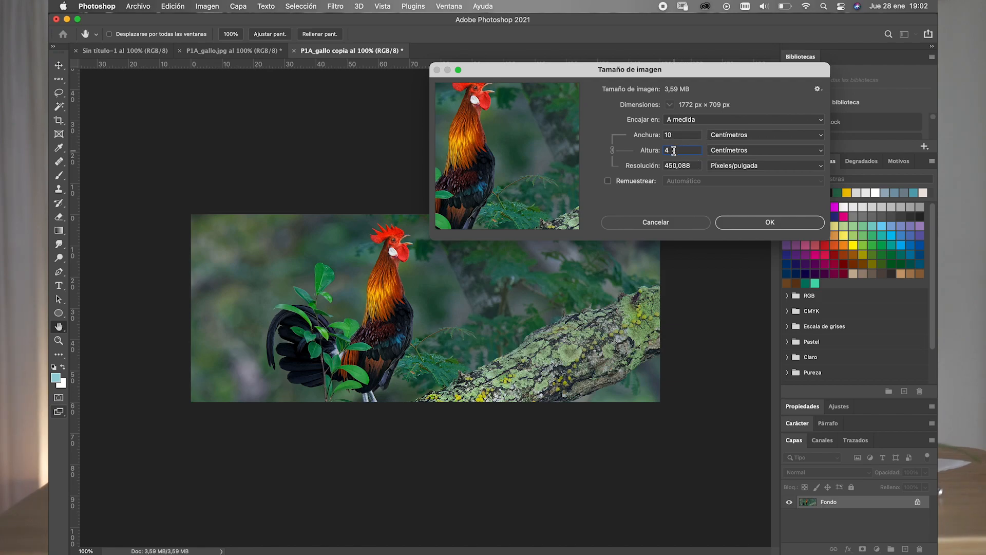
- Turn resampling back on, set the resolution to 300 pixels per inch and apply the new image size
left_click_drag(694, 165, 661, 163)
left_click(693, 165)
left_click(618, 183)
left_click_drag(695, 166, 660, 163)
type("300")
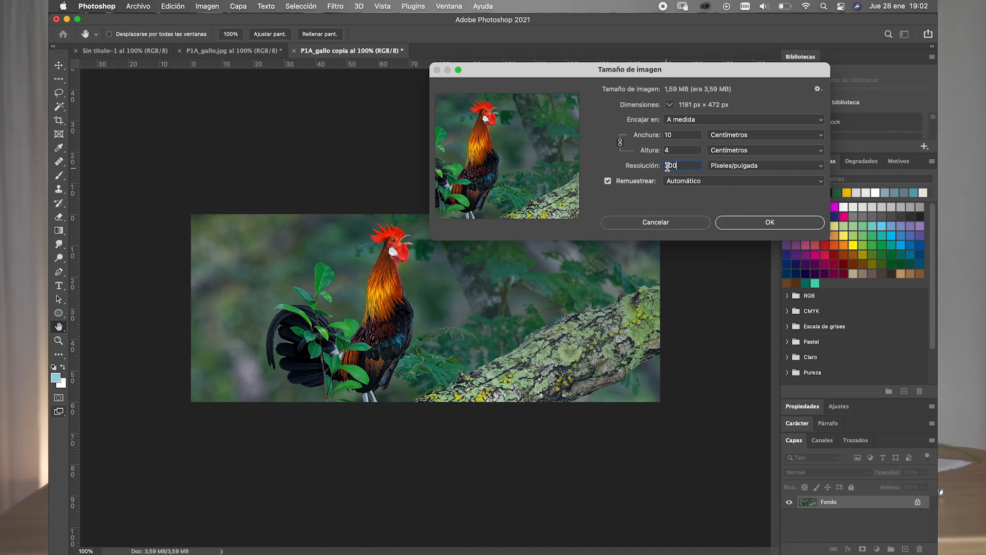
double_click(668, 135)
double_click(692, 165)
left_click(752, 226)
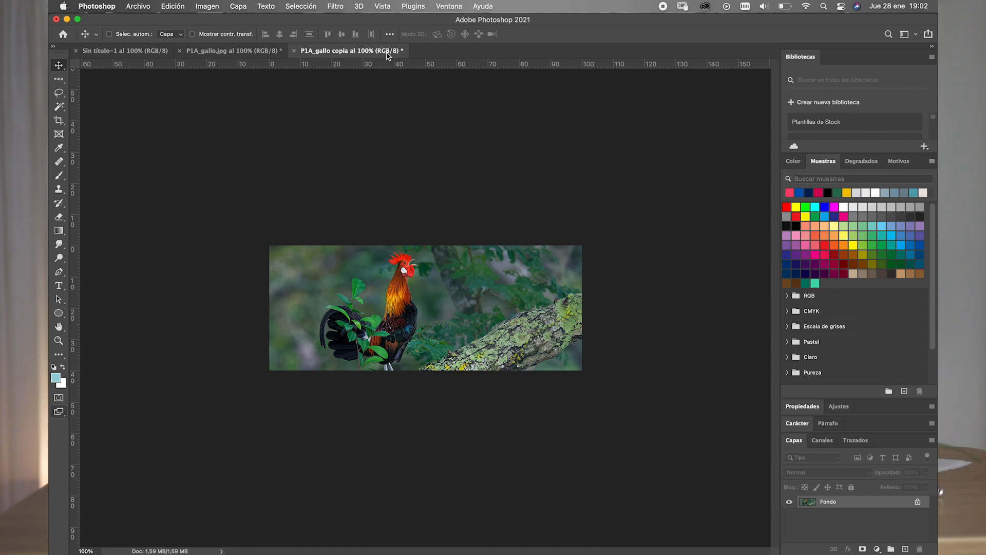
- Convert the cropped rooster image's colour mode to CMYK, accepting the default profile
left_click(206, 7)
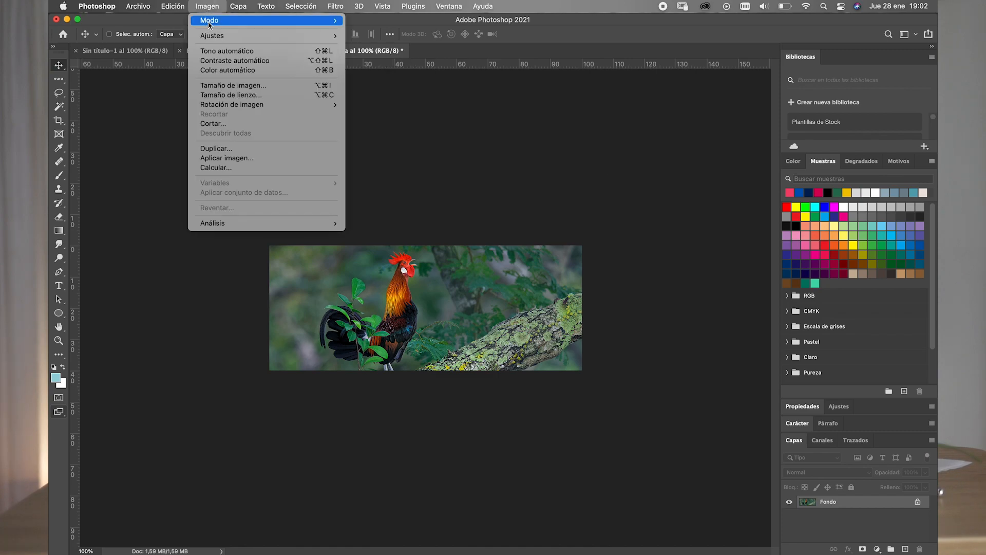
mouse_move(227, 24)
left_click(383, 70)
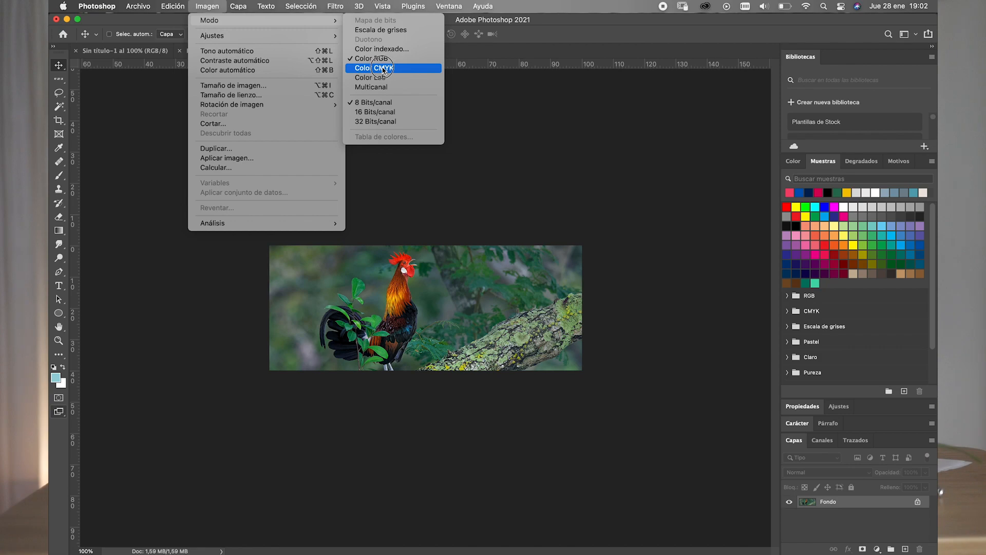
left_click(383, 68)
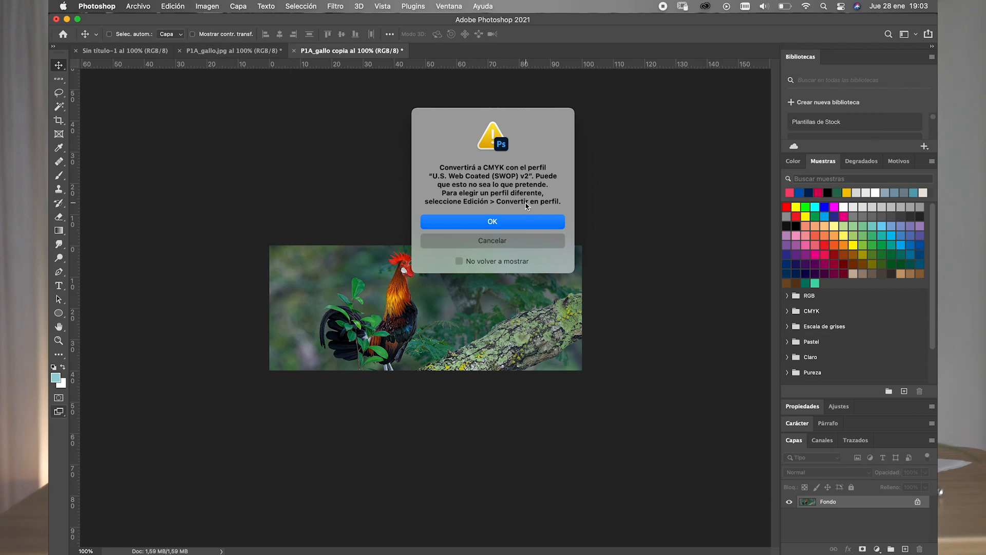
left_click(491, 224)
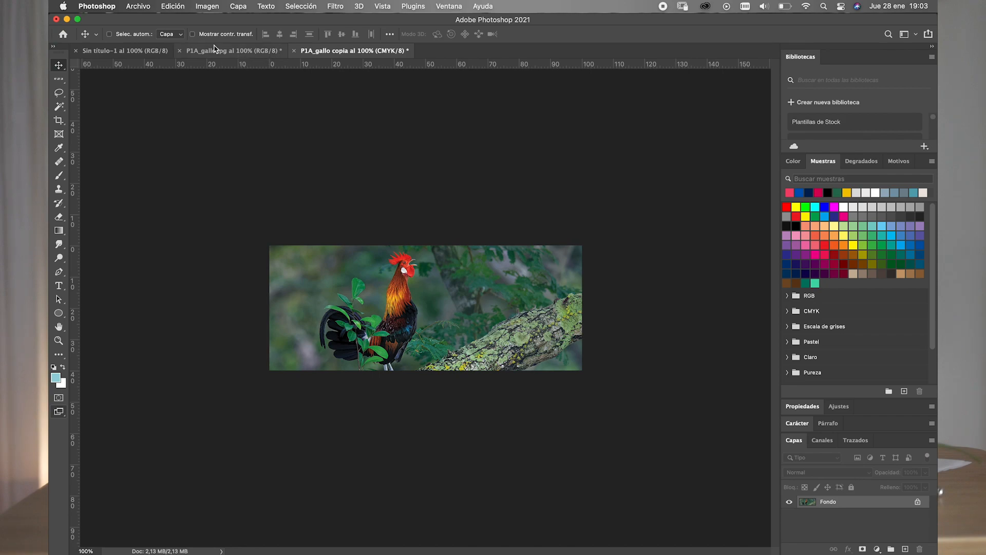
- Assign the Coated FOGRA39 (ISO 12647-2:2004) colour profile to the CMYK rooster image
left_click(173, 7)
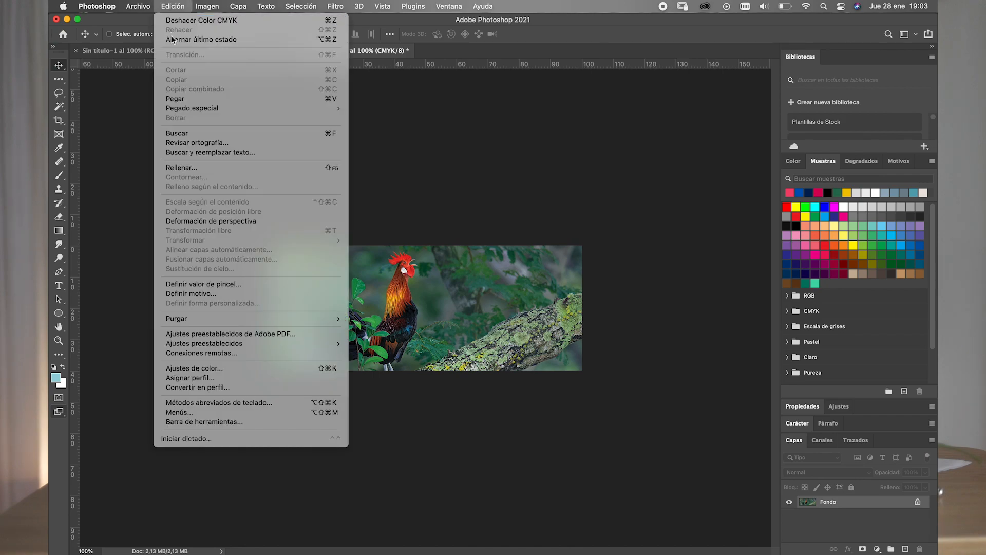
left_click(192, 379)
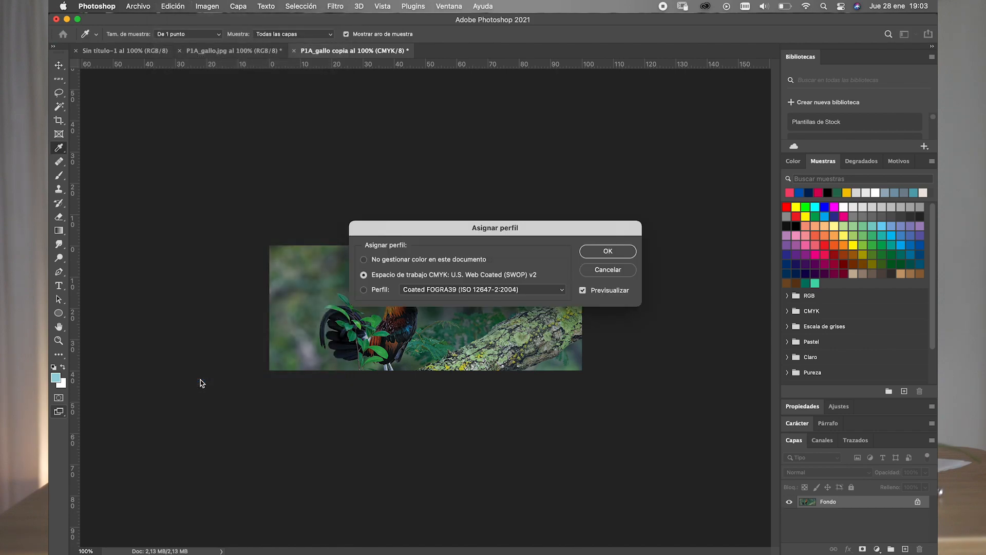
left_click(378, 291)
left_click(596, 254)
key("v")
left_click(169, 8)
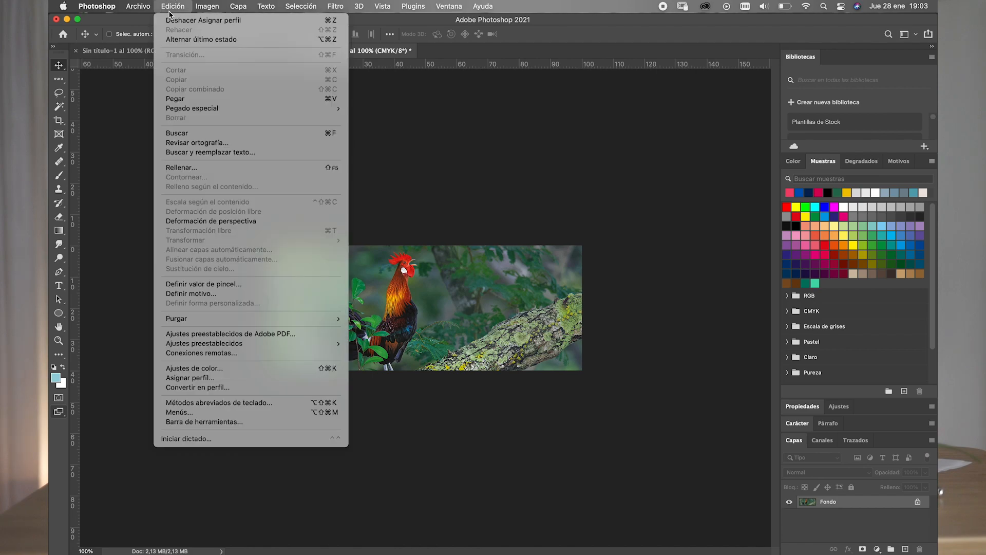
- Review the rooster image's assigned colour profile, keeping Coated FOGRA39 (ISO 12647-2:2004)
left_click(183, 379)
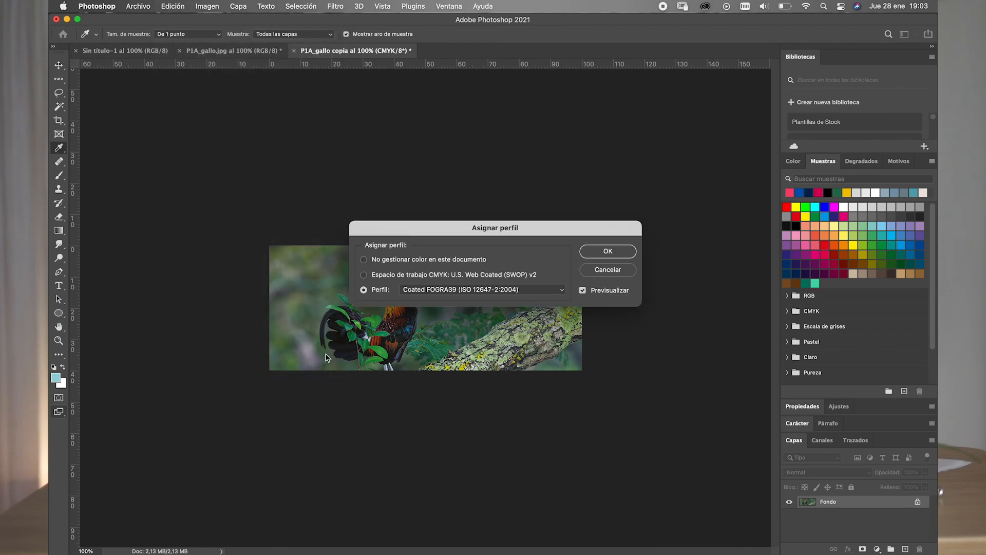
left_click(603, 253)
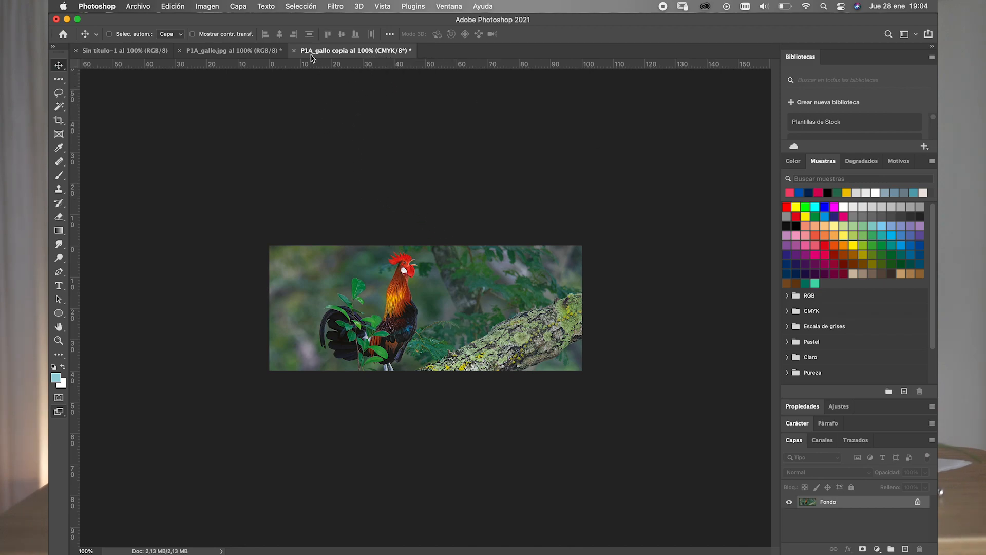
- Set up saving the CMYK rooster image on the computer as a JPEG in Photoshop 1, named with surname, first name and P1_a2
left_click(139, 7)
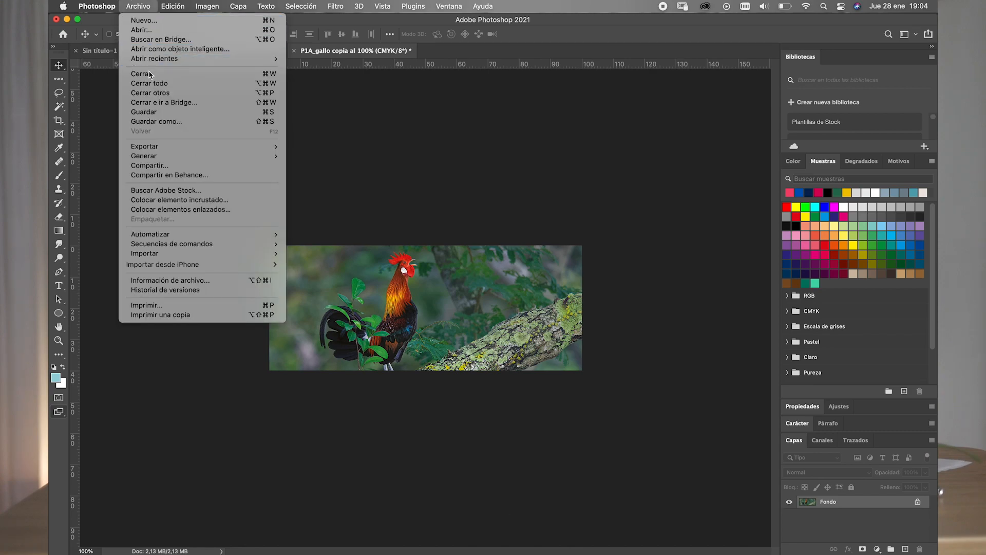
left_click(152, 123)
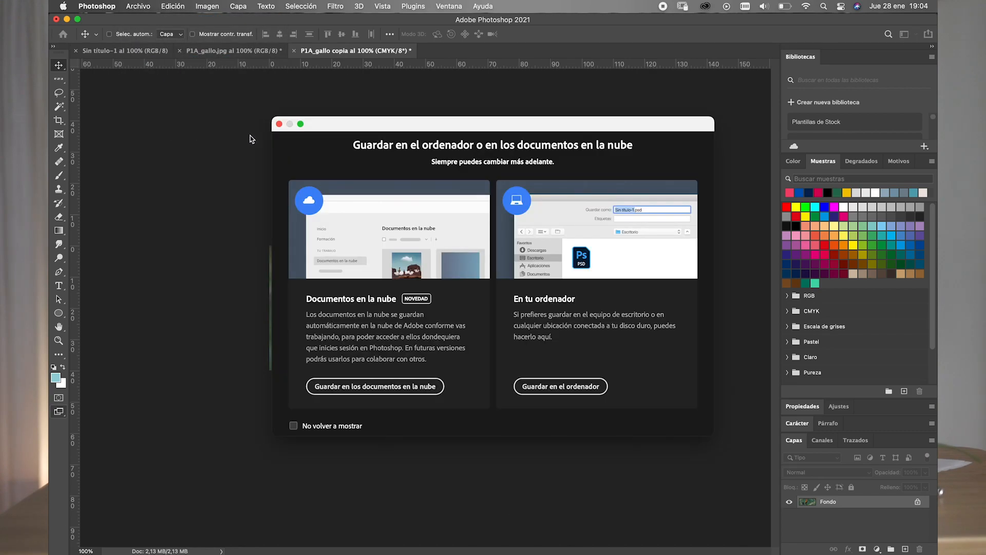
left_click(537, 393)
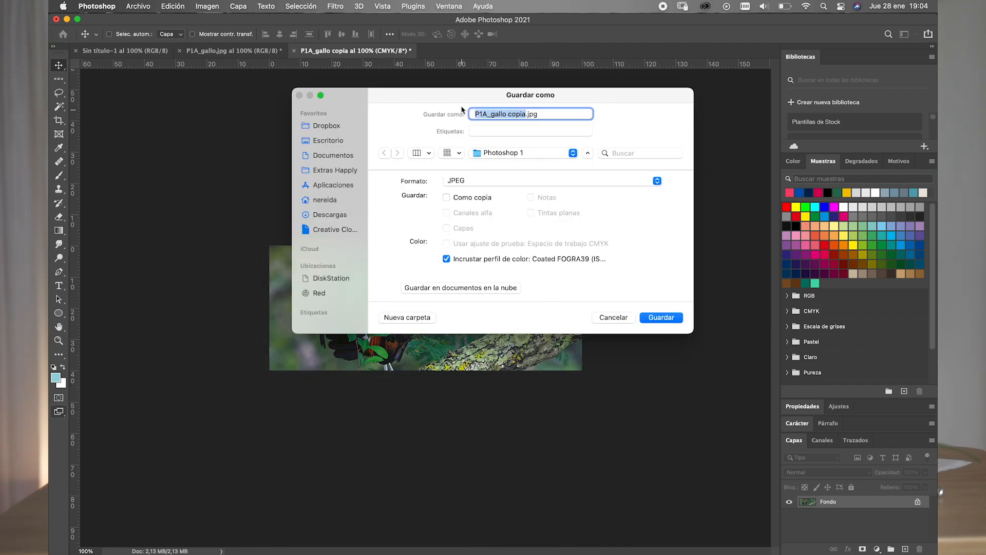
type("tarazona_nereida_P")
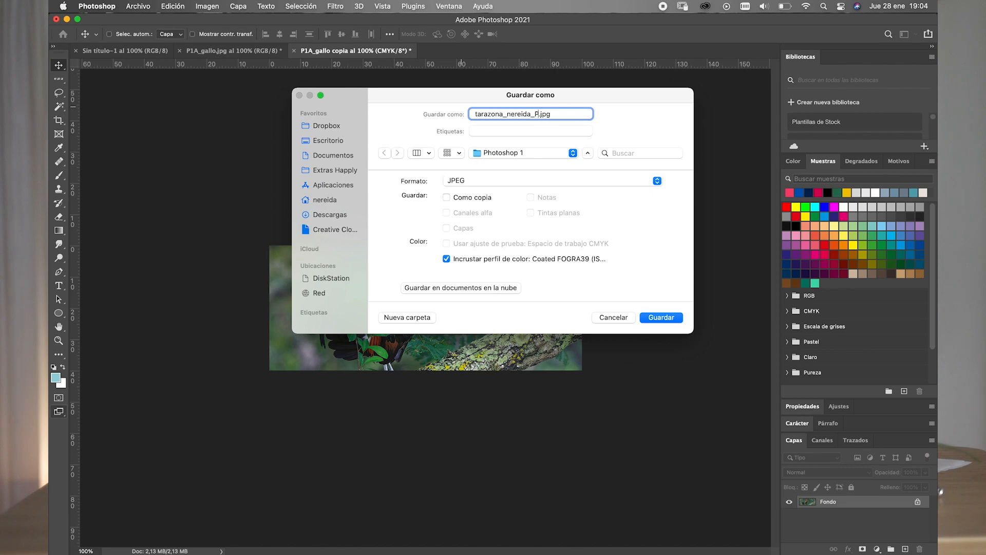
type("1_b")
key("BackSpace")
type("a2")
left_click(538, 178)
left_click(538, 182)
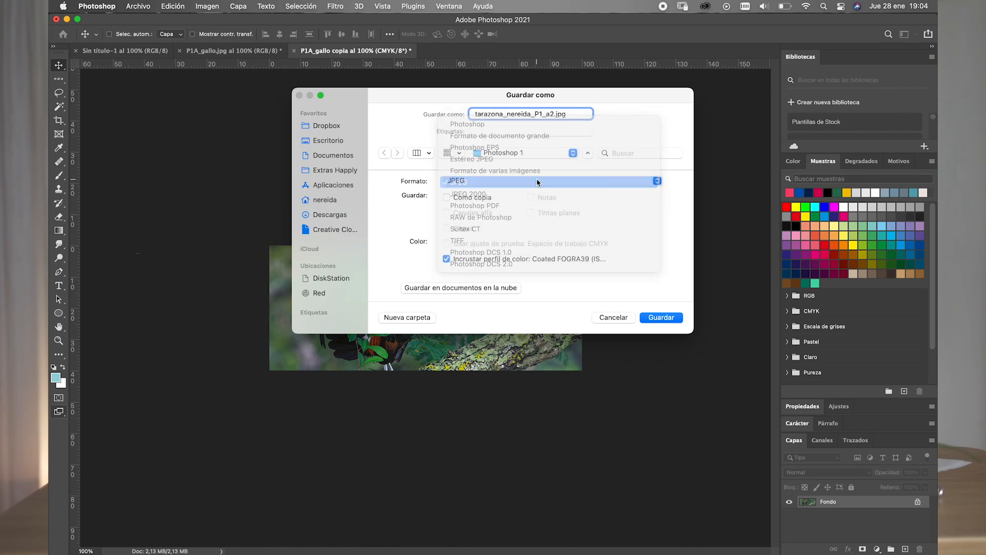
left_click(537, 180)
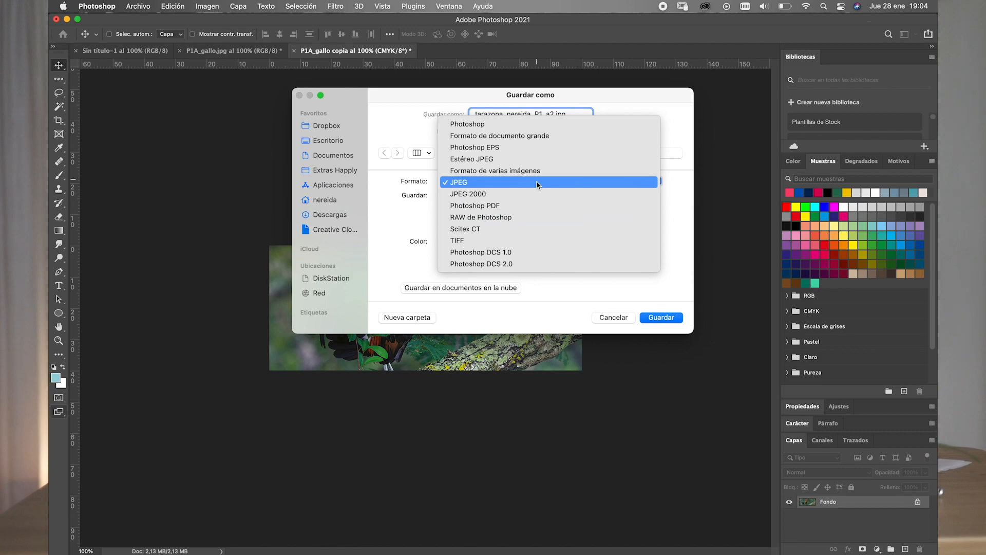
left_click(537, 182)
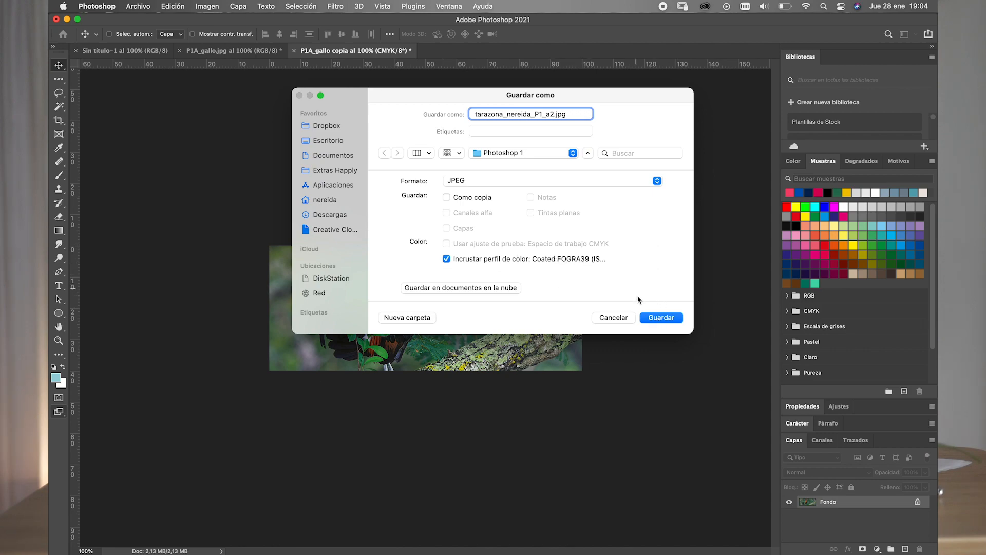
- Save the rooster JPEG with the image quality raised to the maximum
left_click(661, 317)
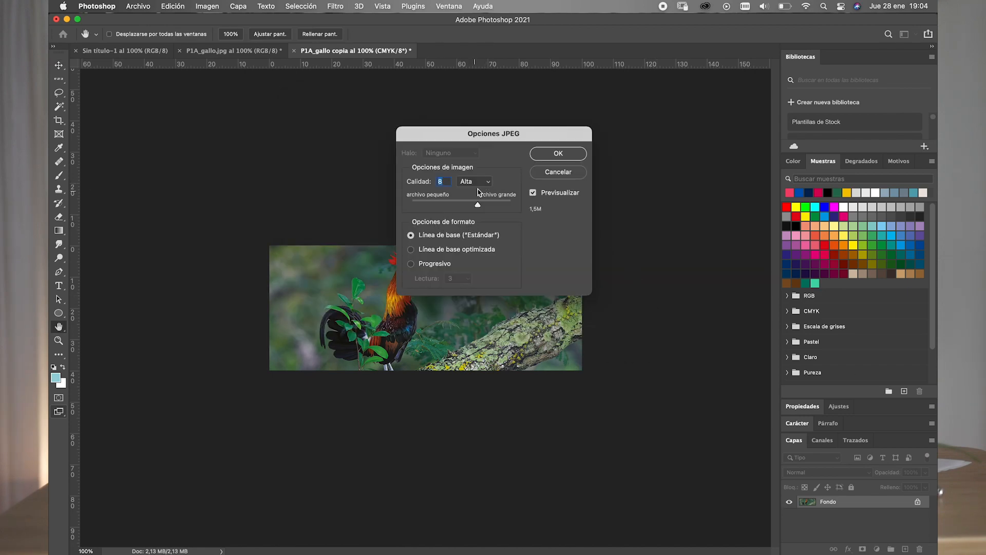
left_click_drag(479, 206, 512, 198)
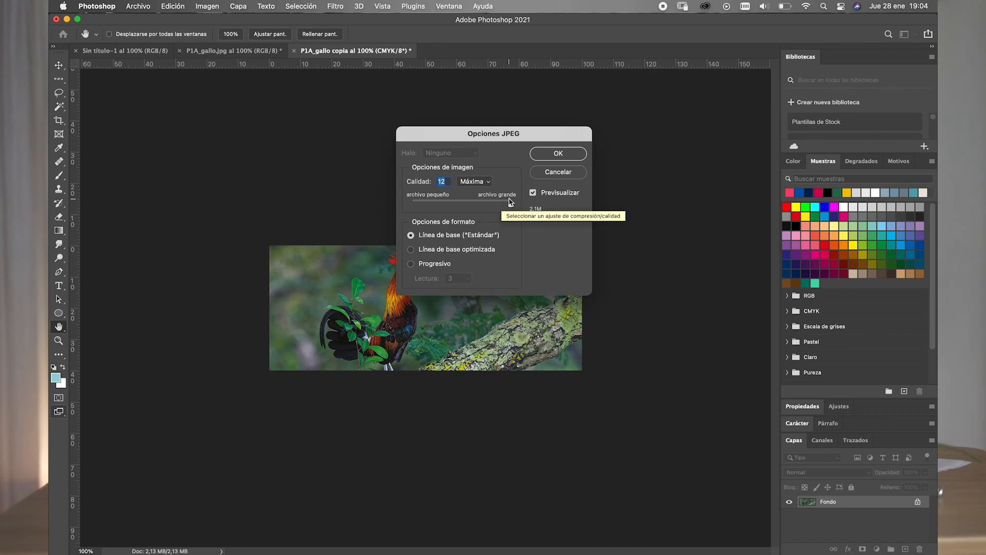
left_click(546, 159)
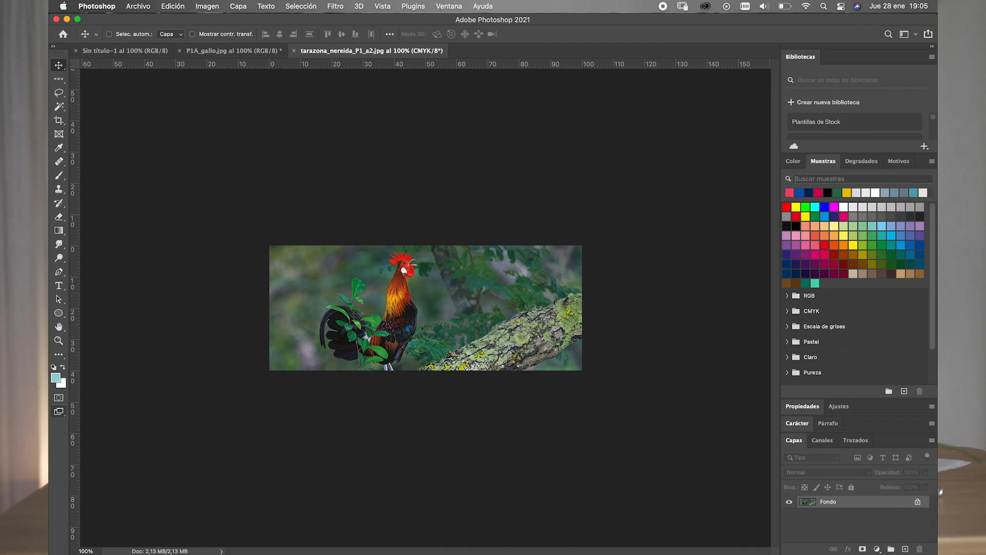
- Switch to Finder and preview the exported a1 PNG and a2 JPEG in the Photoshop 1 folder, returning to Photoshop
left_click(98, 537)
left_click(541, 346)
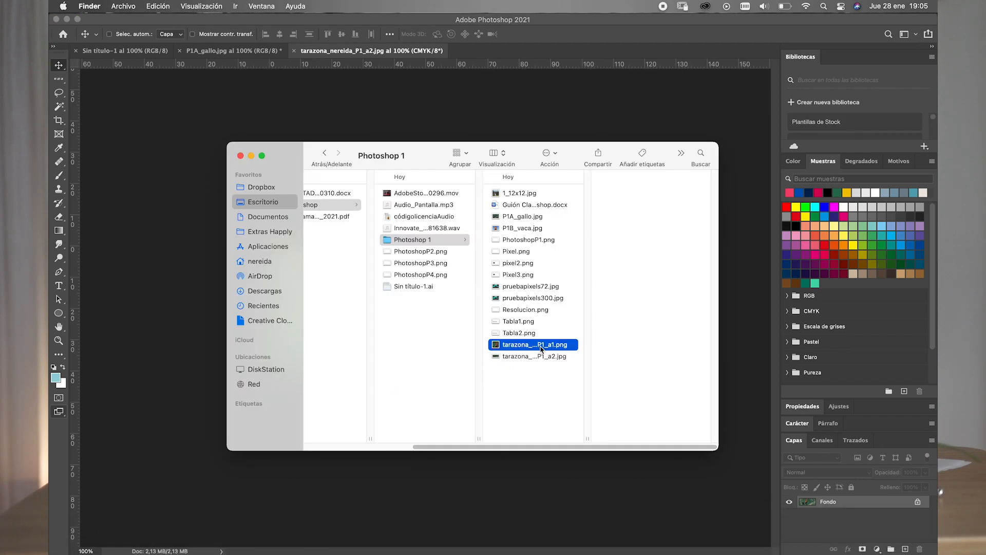
key("space")
key("Down")
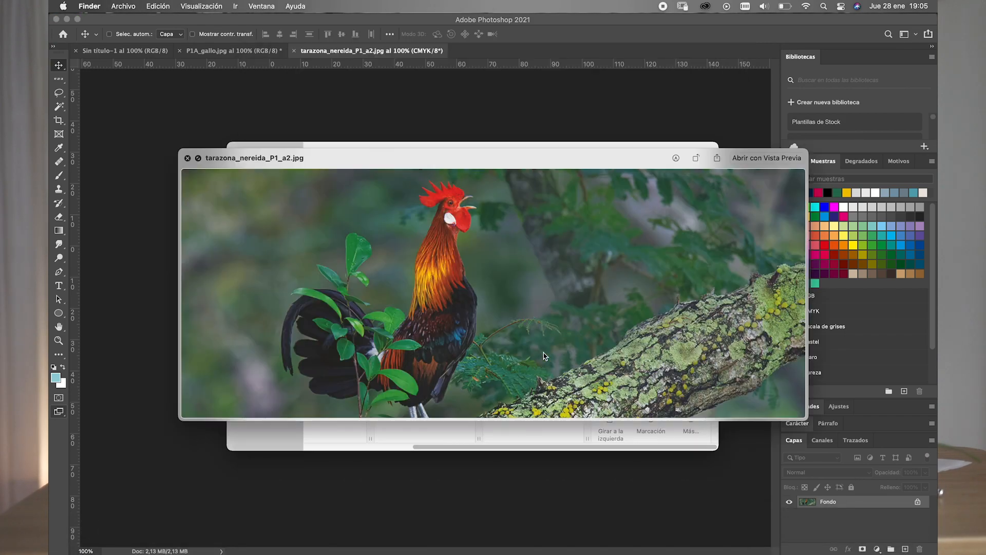
key("space")
left_click(550, 402)
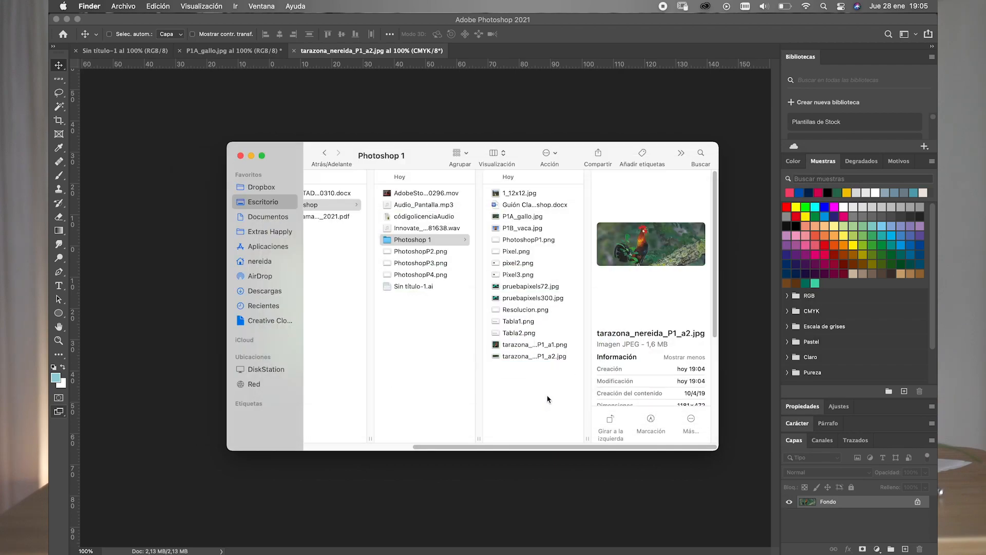
left_click(281, 488)
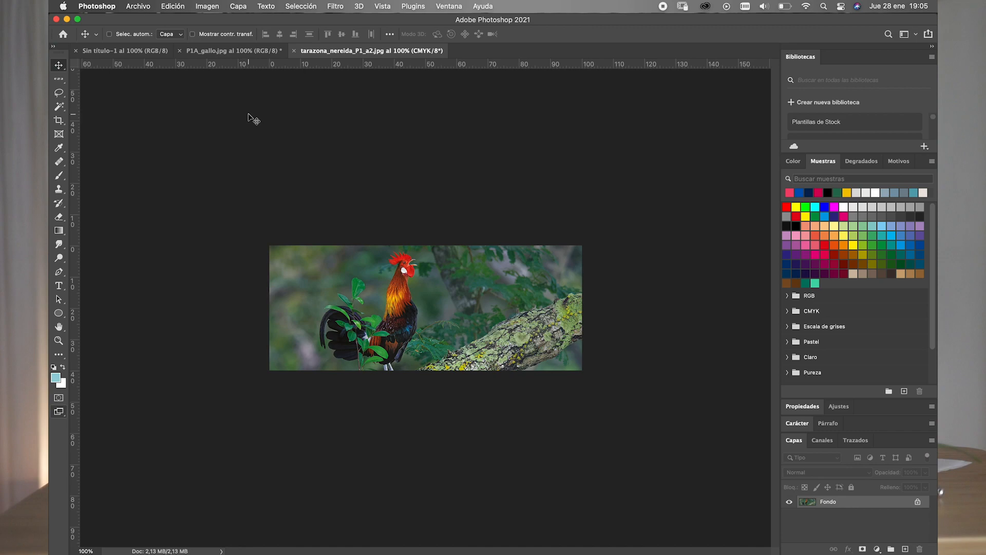
left_click(143, 9)
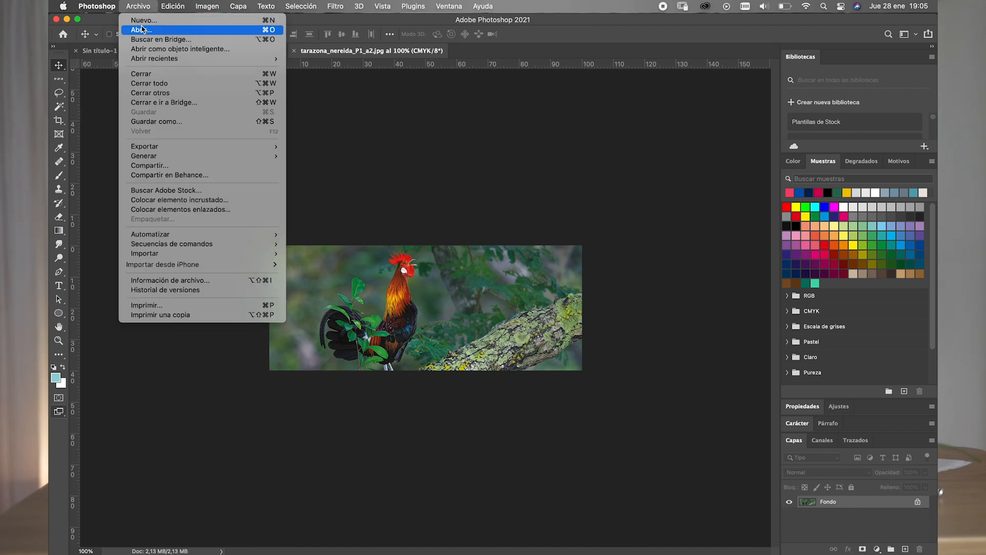
left_click(145, 30)
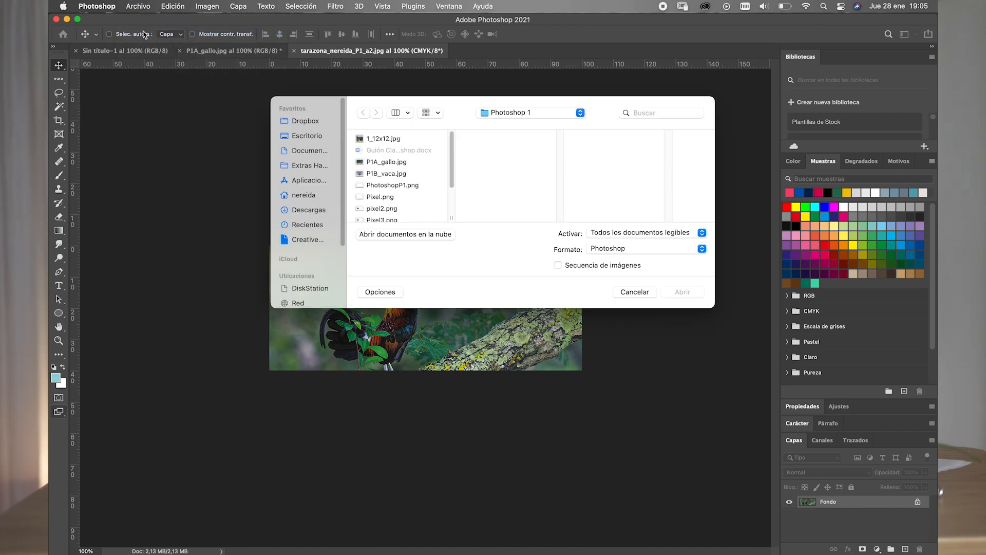
left_click(630, 292)
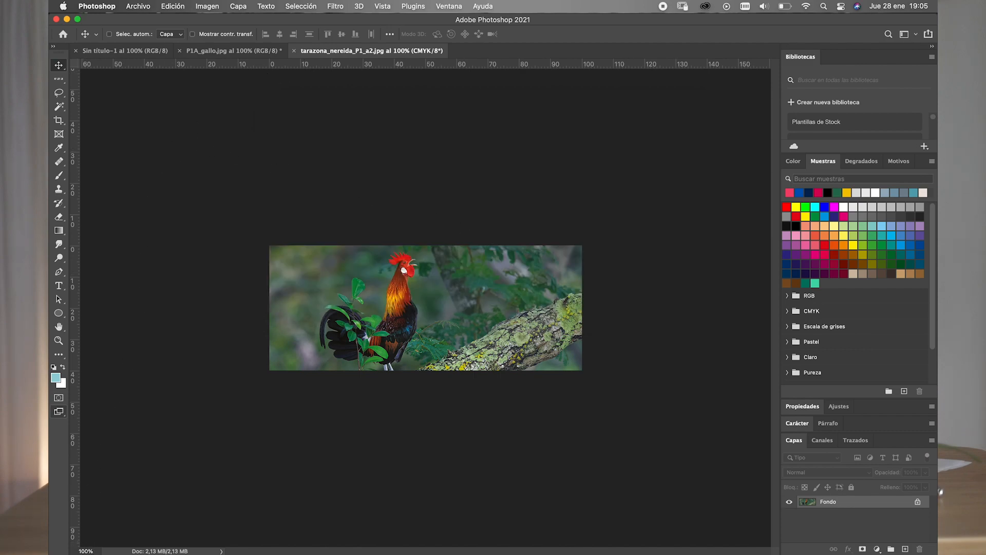
- Open P1B_vaca.jpg in Photoshop from the Photoshop 1 folder in Finder
left_click(94, 536)
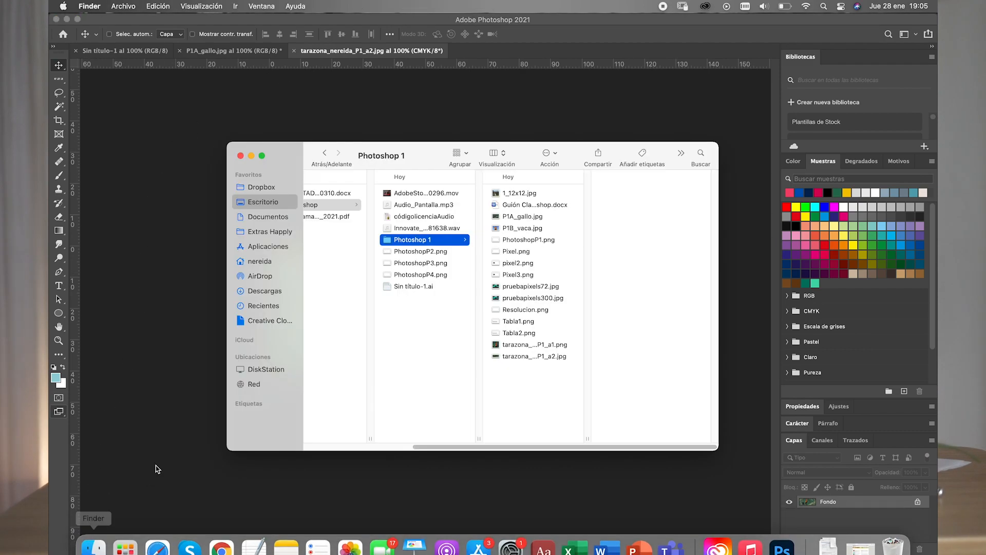
left_click(521, 230)
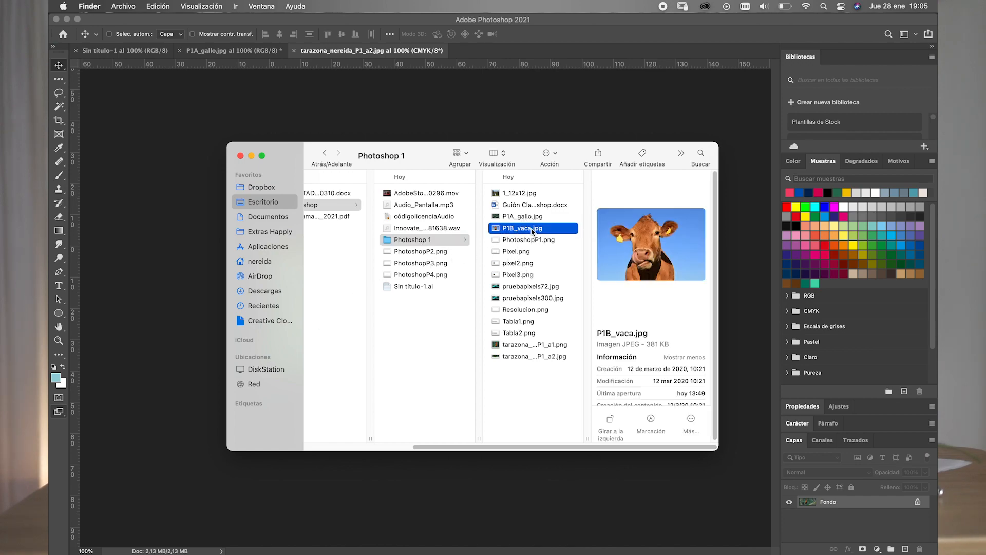
left_click_drag(532, 232, 788, 542)
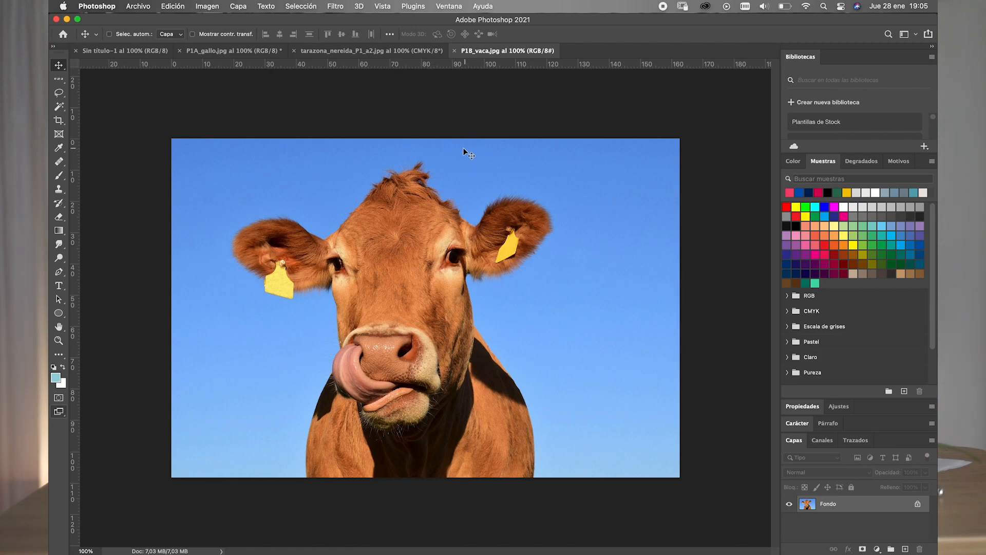
- Convert the cow image to grayscale mode, discarding its colour information
left_click(208, 7)
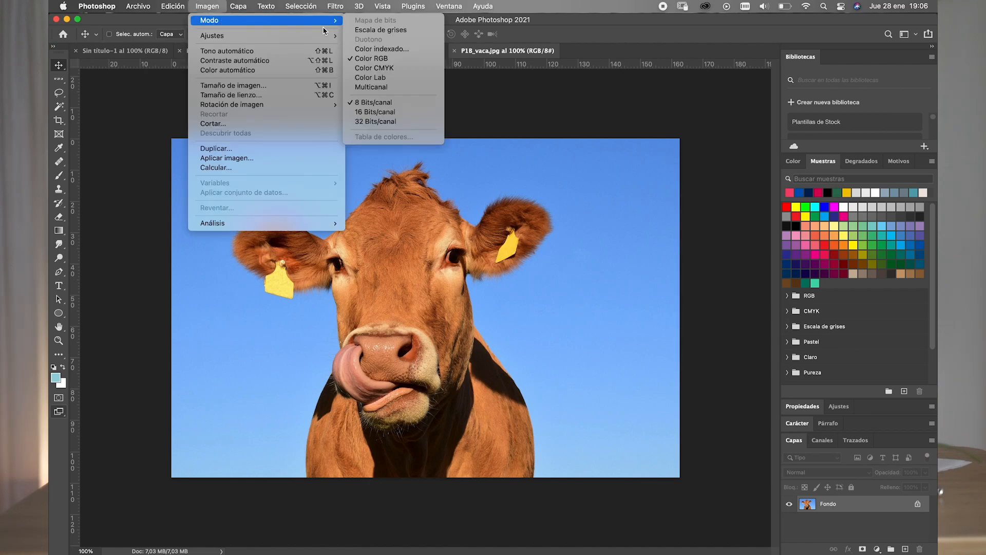
left_click(365, 30)
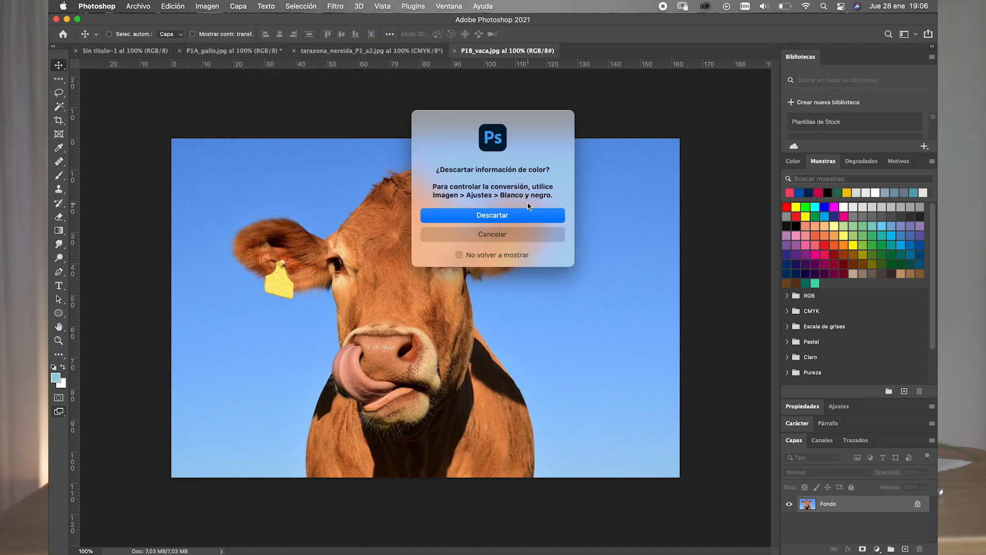
left_click(488, 219)
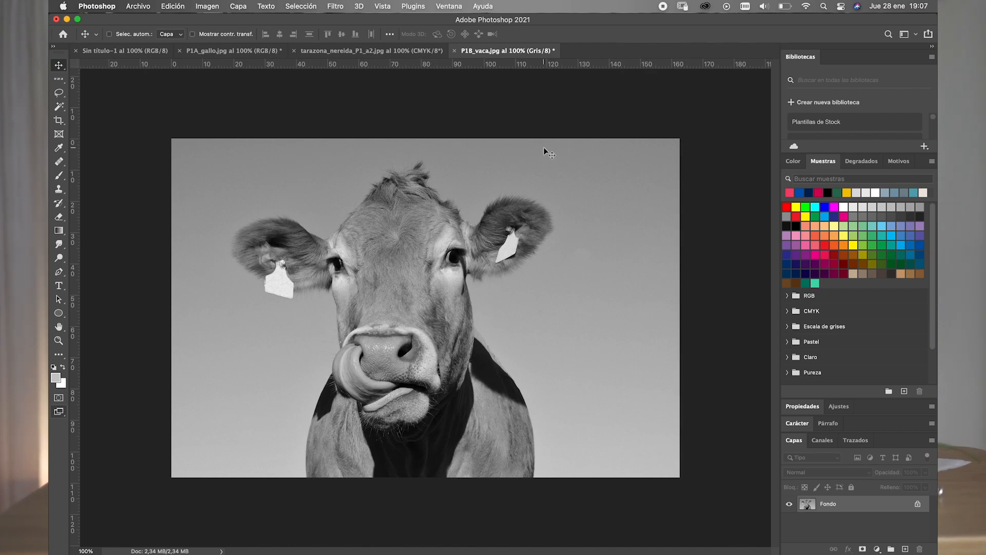
- Crop the cow image to a 2,5 × 3,5 proportion, shifting the cow slightly to the right inside the frame
left_click(59, 121)
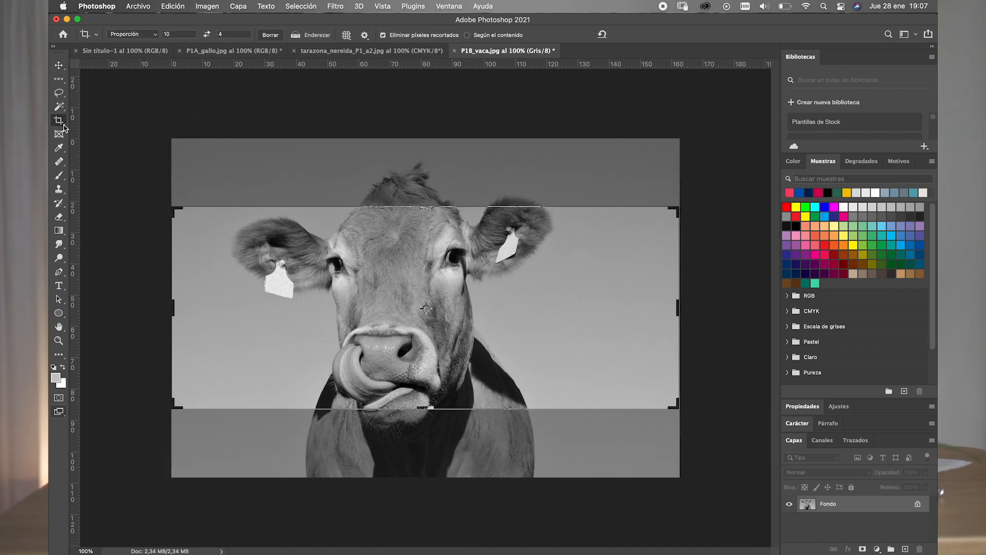
left_click(176, 34)
left_click_drag(175, 34, 165, 34)
type("2,5")
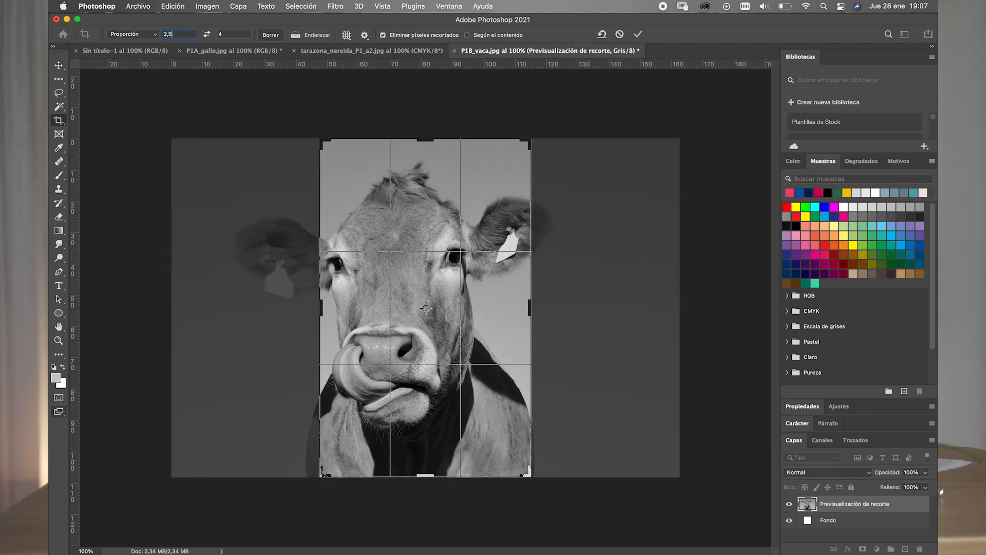
left_click(225, 33)
left_click_drag(225, 32, 215, 30)
type("3,6")
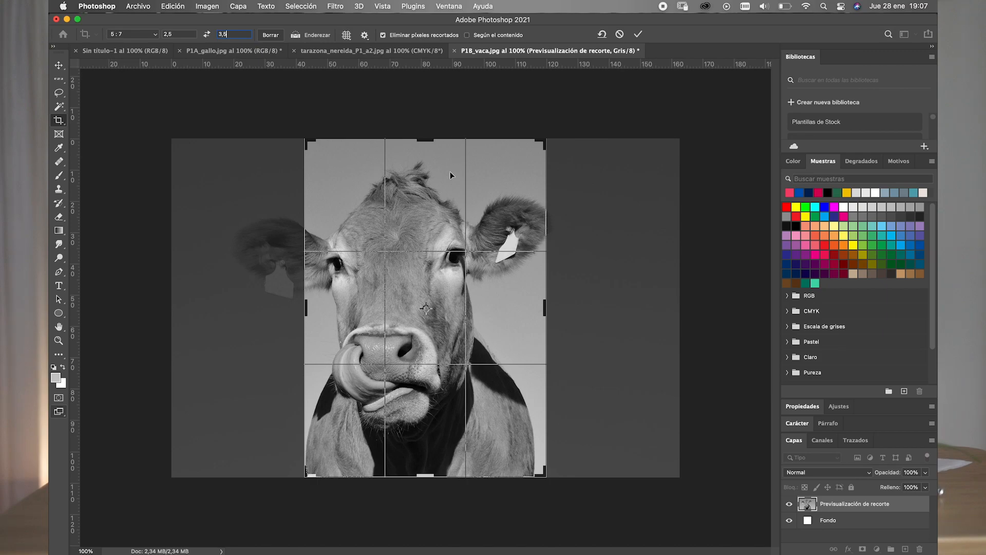
left_click_drag(442, 220, 497, 225)
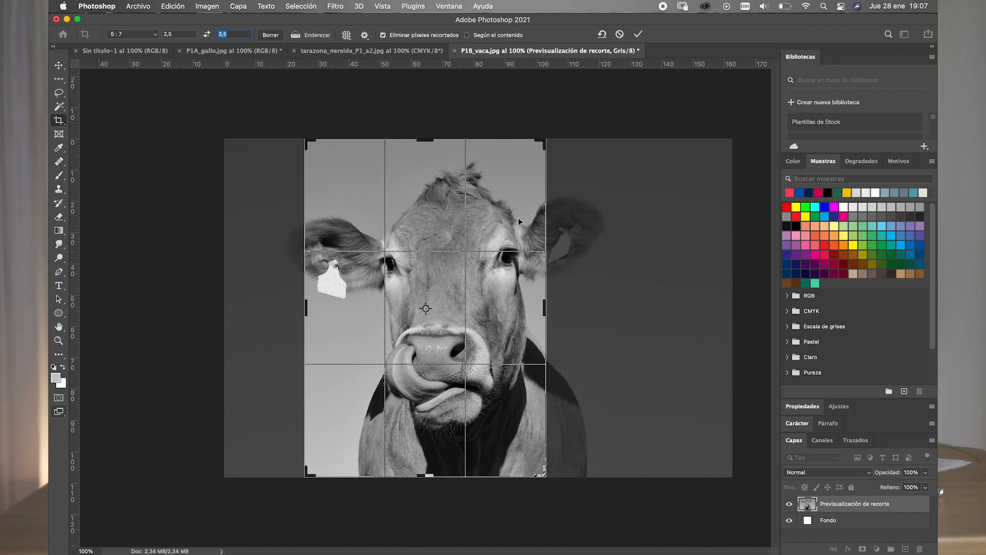
key("Return")
left_click(637, 35)
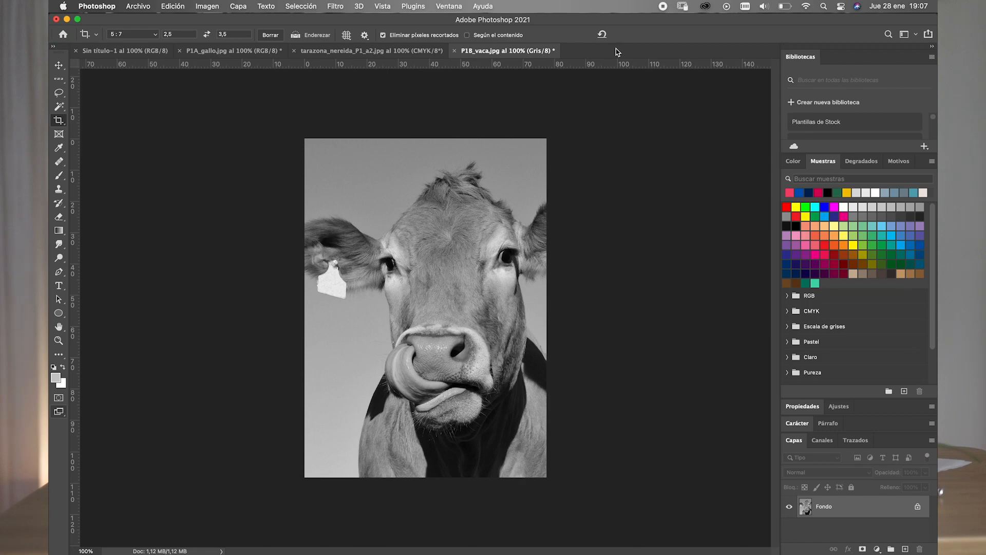
- Resize the cropped cow image to 2,5 × 3,5 cm at 300 pixels per inch and switch to the Move tool
left_click(204, 8)
left_click(231, 100)
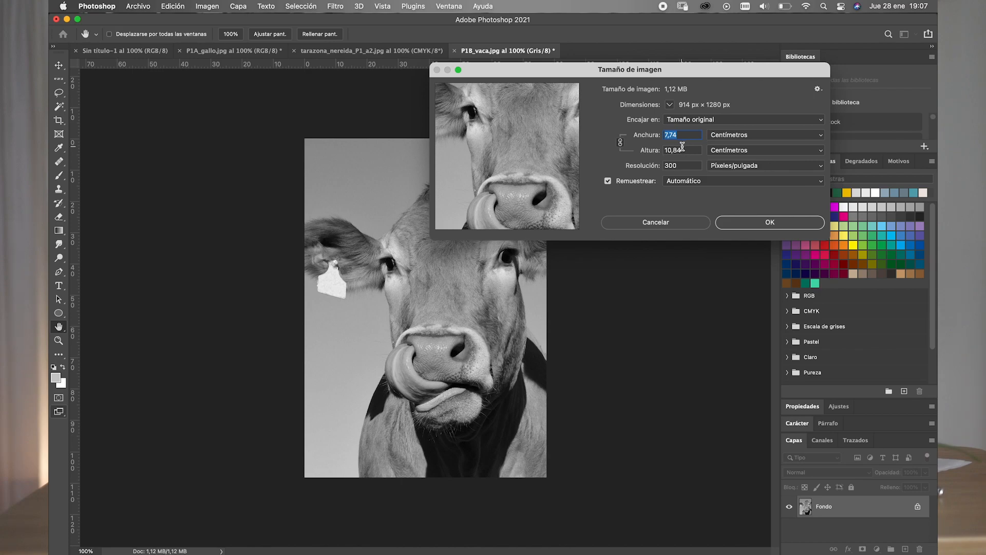
type("2")
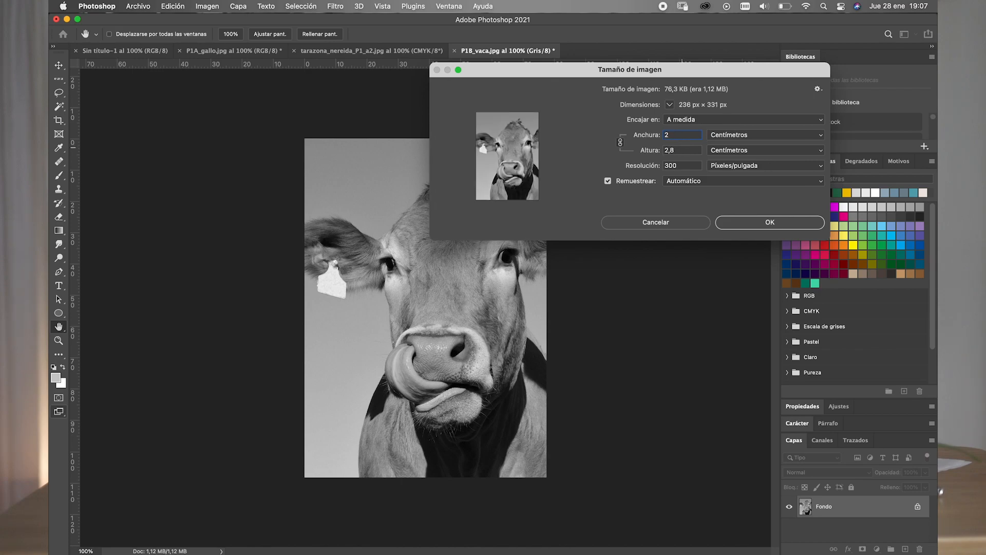
type(",5")
left_click_drag(680, 150, 661, 152)
left_click(681, 150)
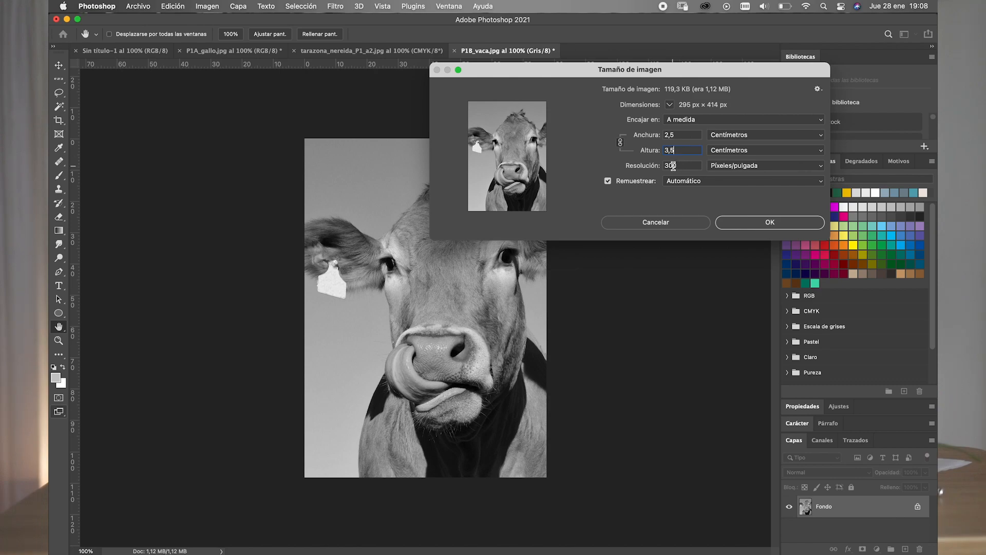
left_click_drag(686, 166, 661, 166)
left_click(688, 163)
left_click(748, 227)
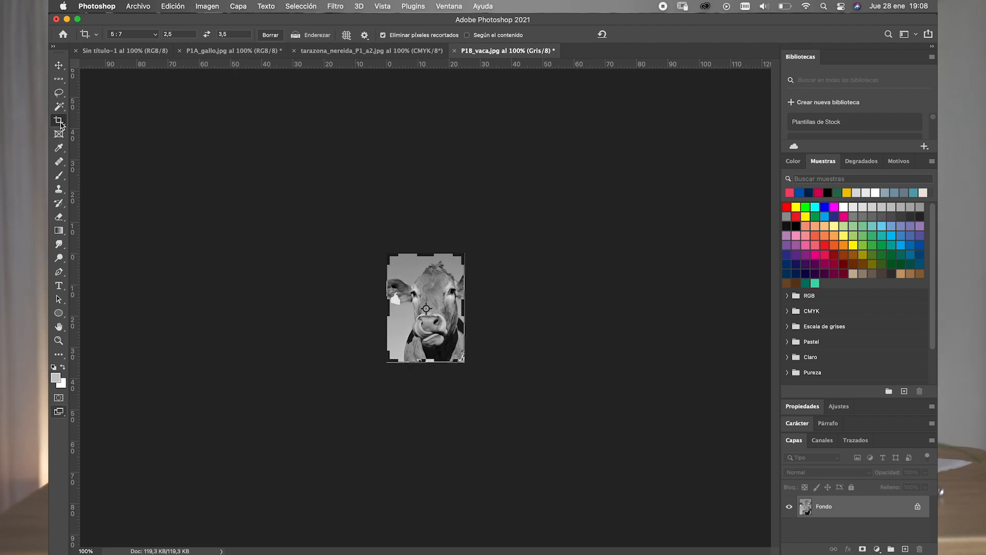
left_click(59, 66)
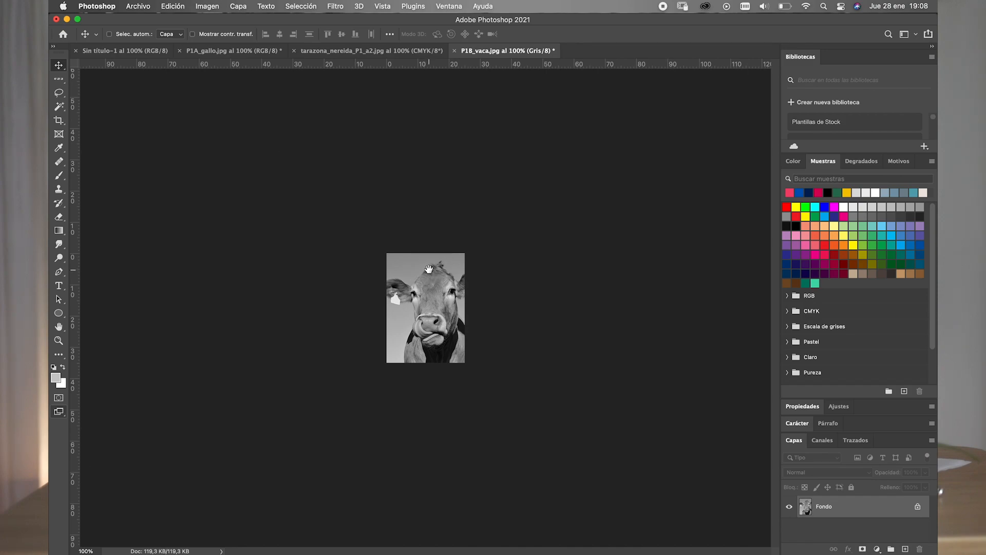
- Examine the resized cow image at 300% magnification
key("super+space")
key("super+space")
left_click(416, 275)
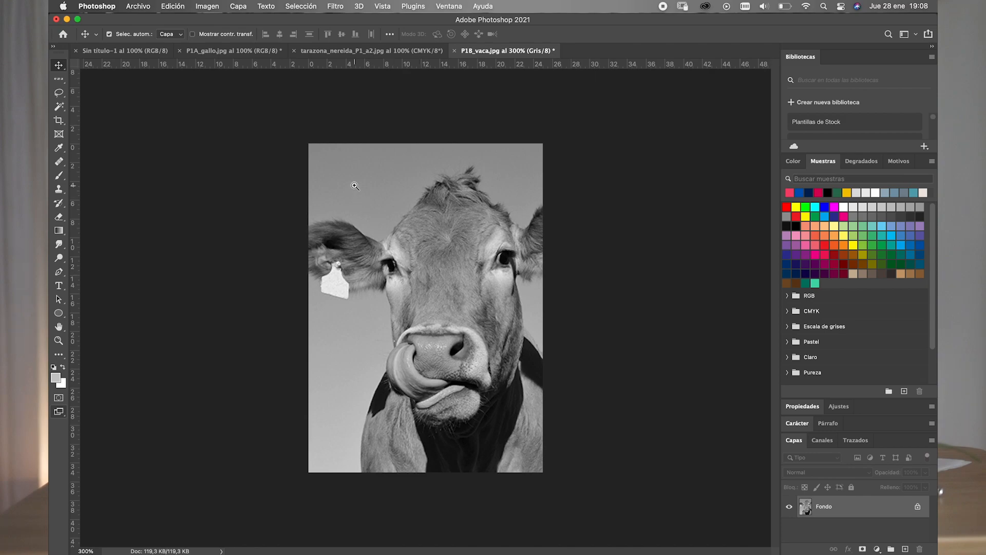
mouse_move(359, 186)
left_mouse_down()
mouse_move(402, 203)
mouse_move(361, 193)
mouse_move(374, 198)
left_mouse_up()
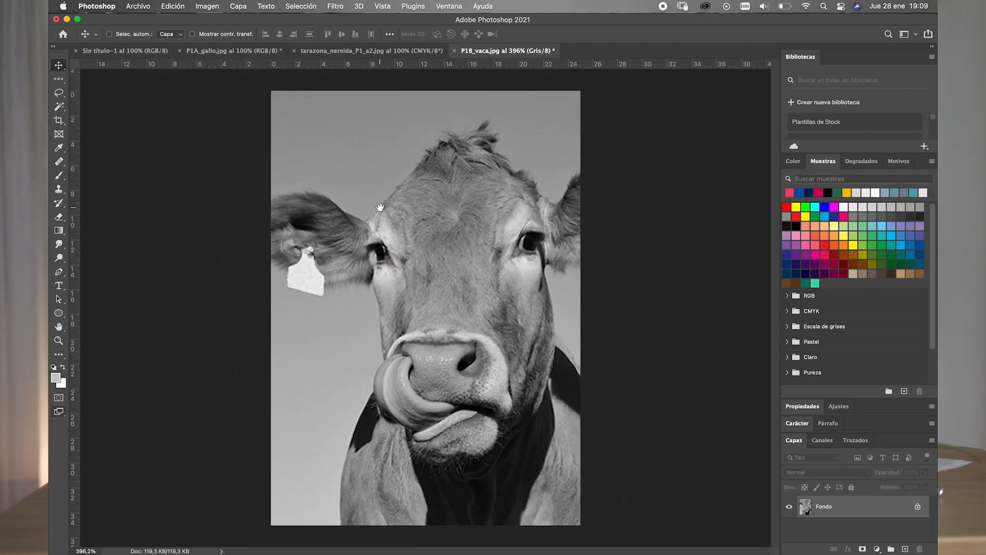
key("super+space")
left_click_drag(384, 213, 330, 197)
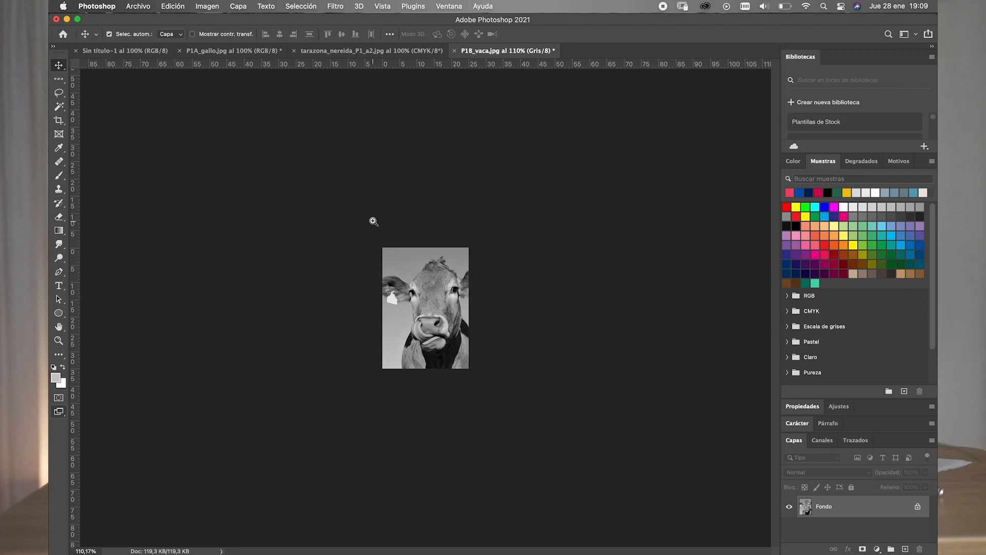
mouse_move(373, 221)
left_mouse_down()
mouse_move(418, 225)
mouse_move(435, 238)
mouse_move(375, 229)
left_mouse_up()
left_click_drag(403, 260, 467, 265)
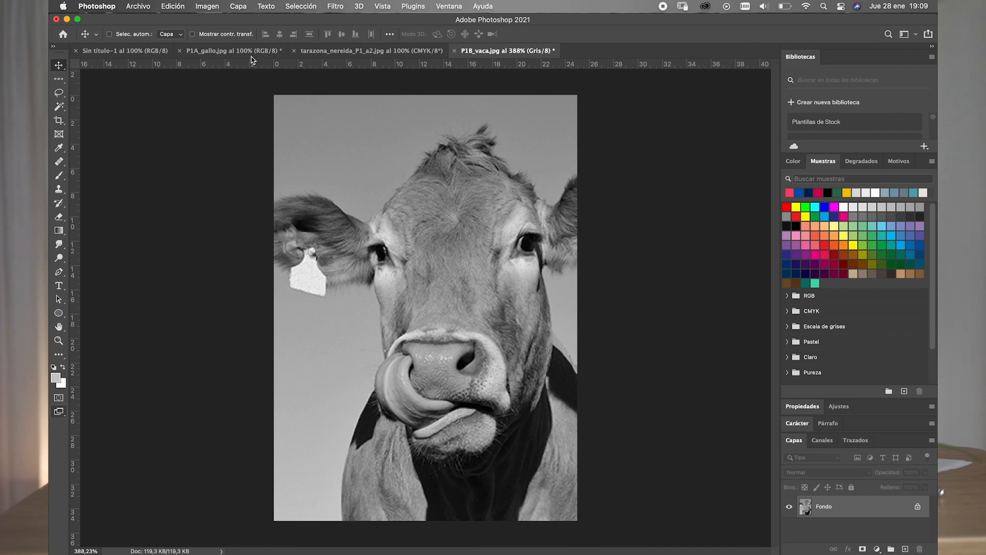
- Save the cow image as an uncompressed TIFF in the Photoshop 1 folder, using the author's surname and first name plus P1_b1 as file name
left_click(143, 9)
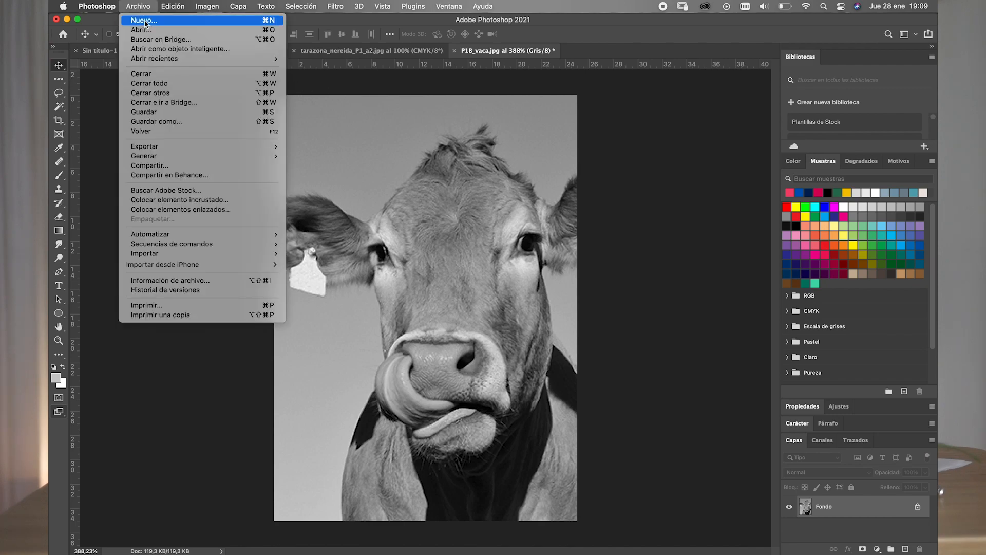
left_click(161, 125)
left_click(559, 385)
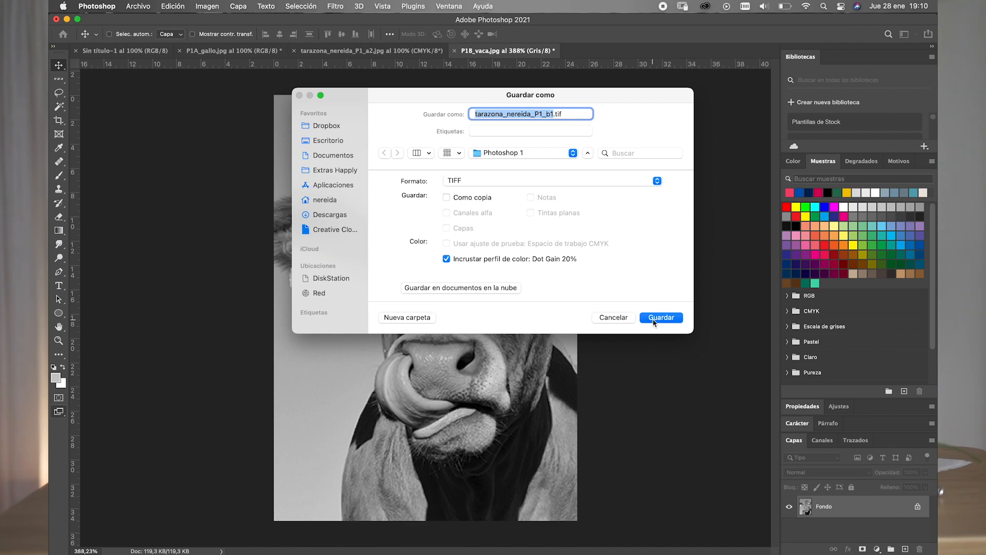
left_click(653, 320)
left_click(653, 318)
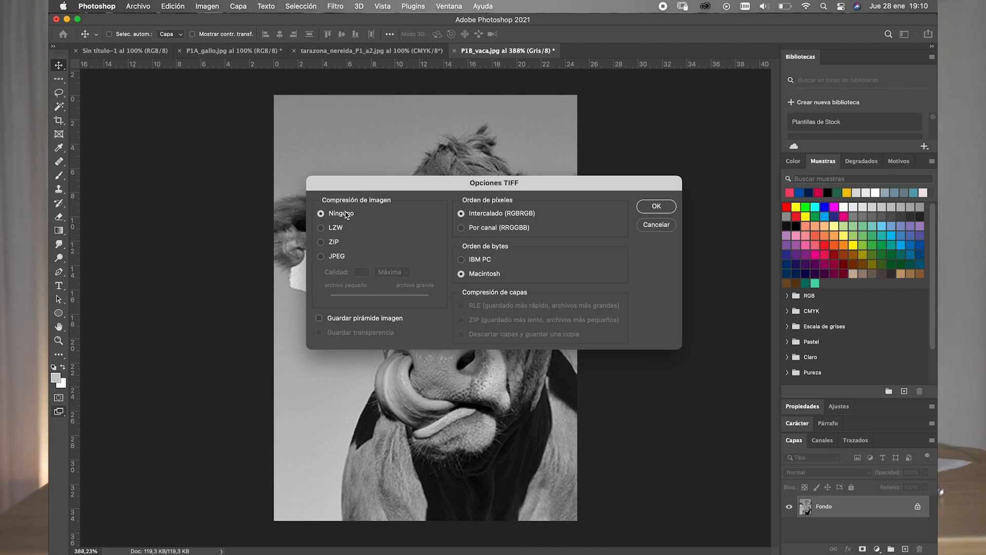
left_click(656, 206)
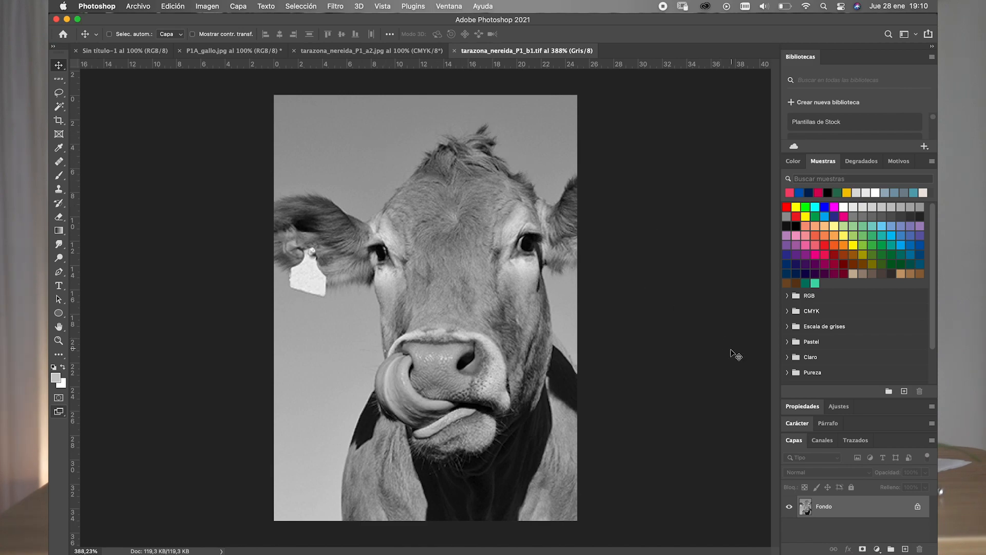
- Inspect the grayscale cow image's channel and compare the colour modes available for it with those for the RGB rooster image
left_click(821, 443)
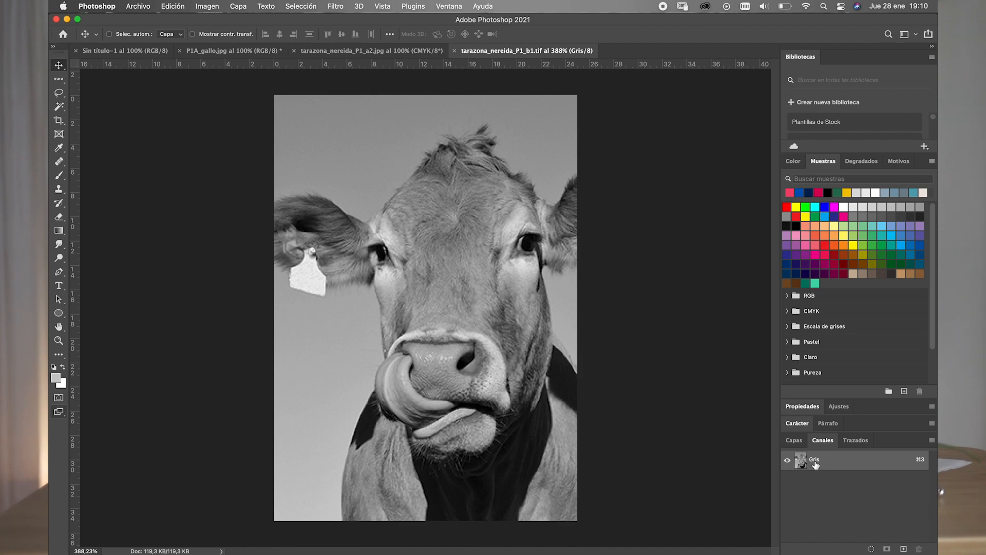
left_click(792, 444)
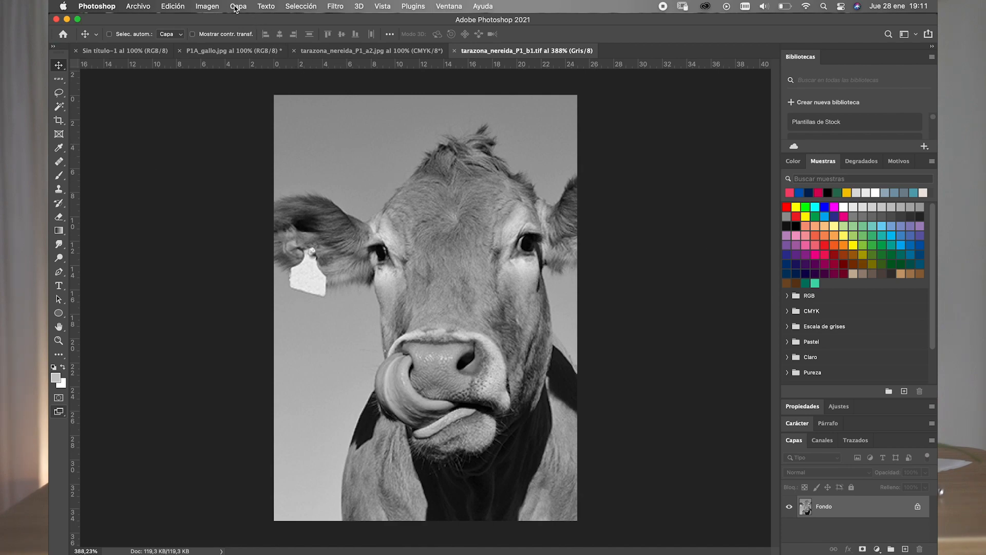
left_click(215, 7)
mouse_move(216, 23)
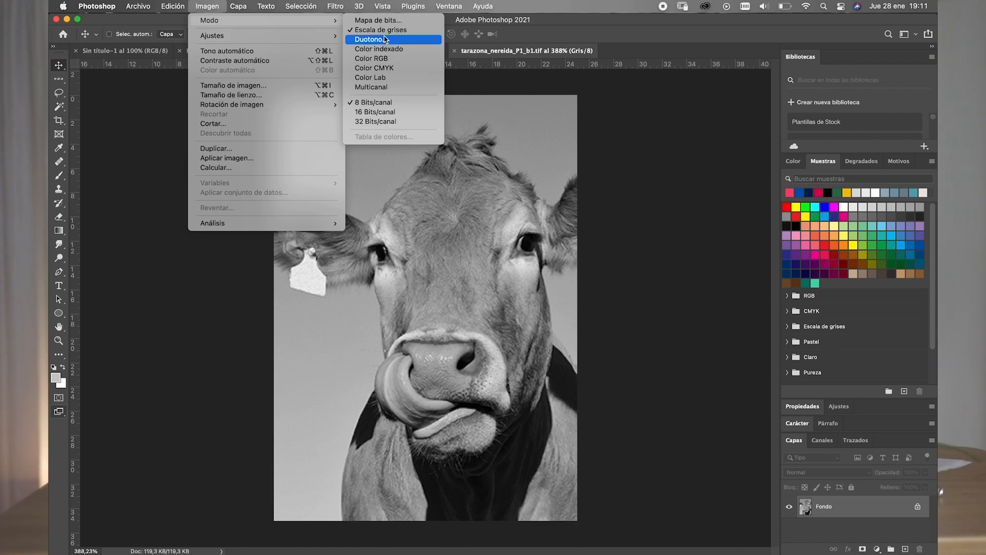
key("Up")
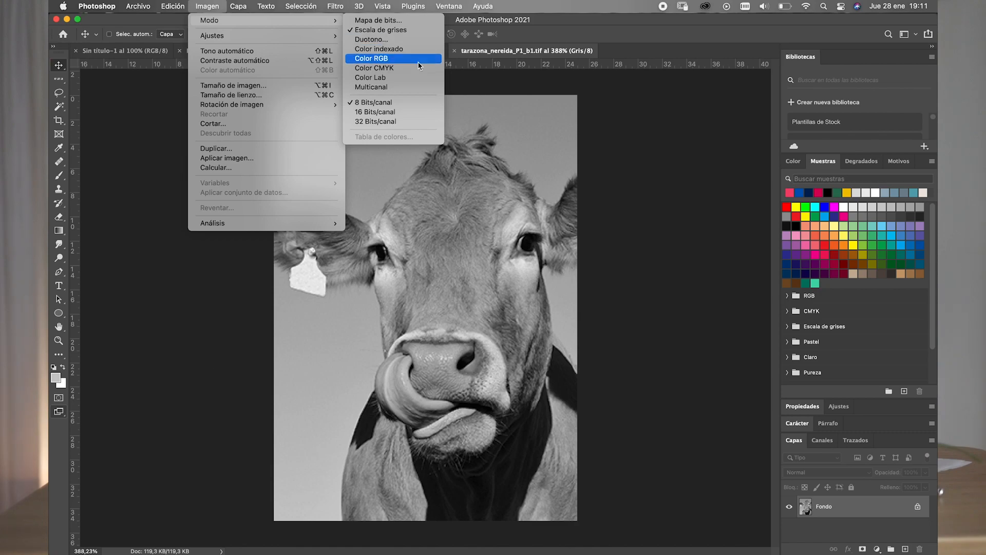
left_click(473, 86)
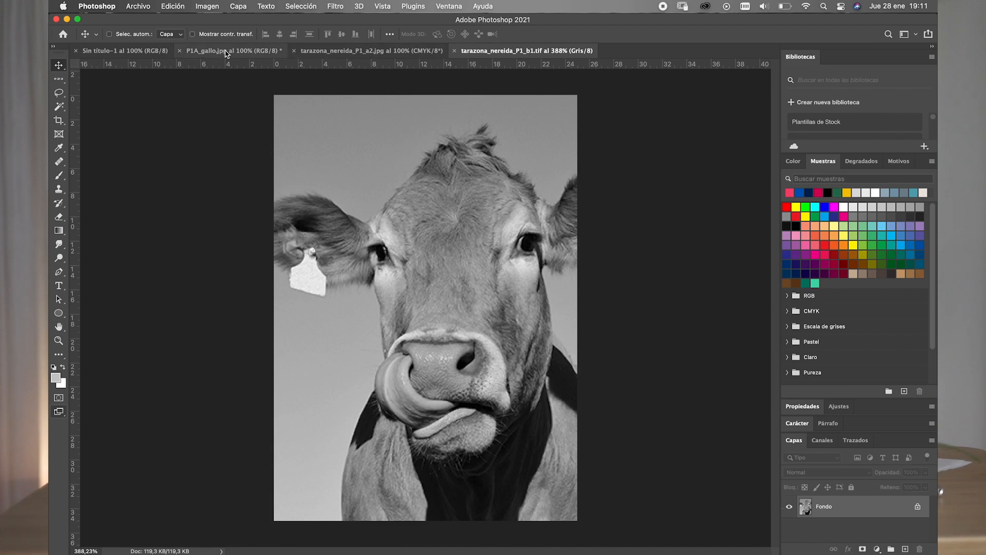
left_click(226, 52)
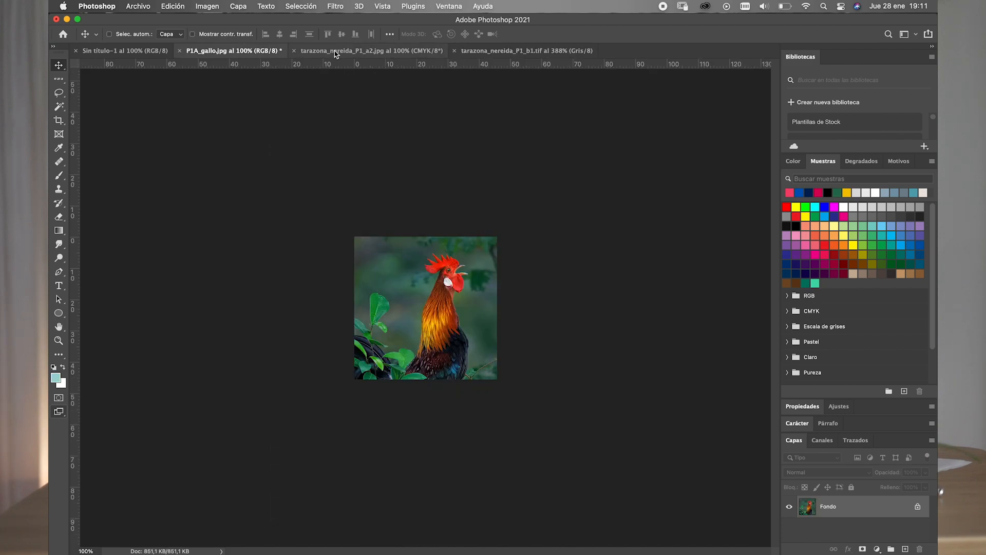
left_click(208, 6)
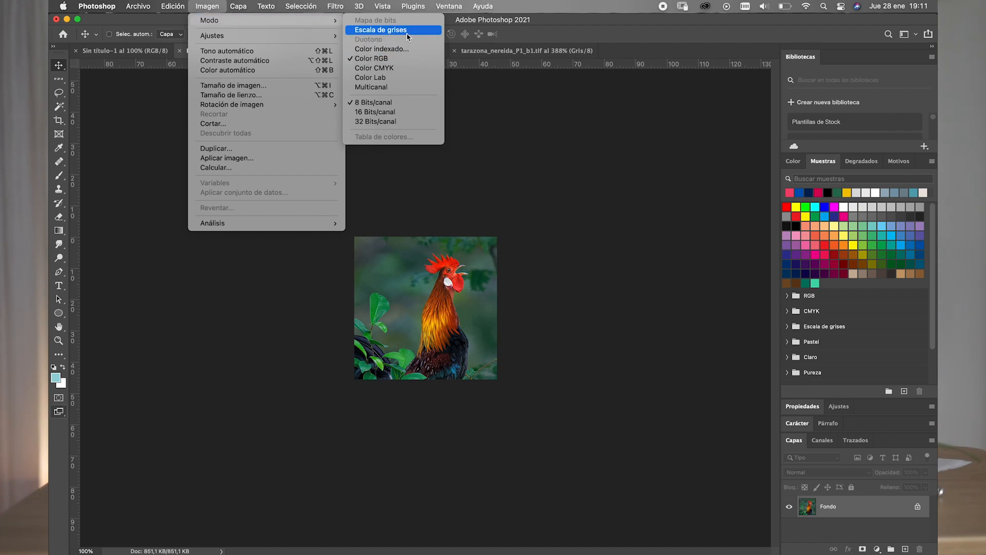
left_click(467, 101)
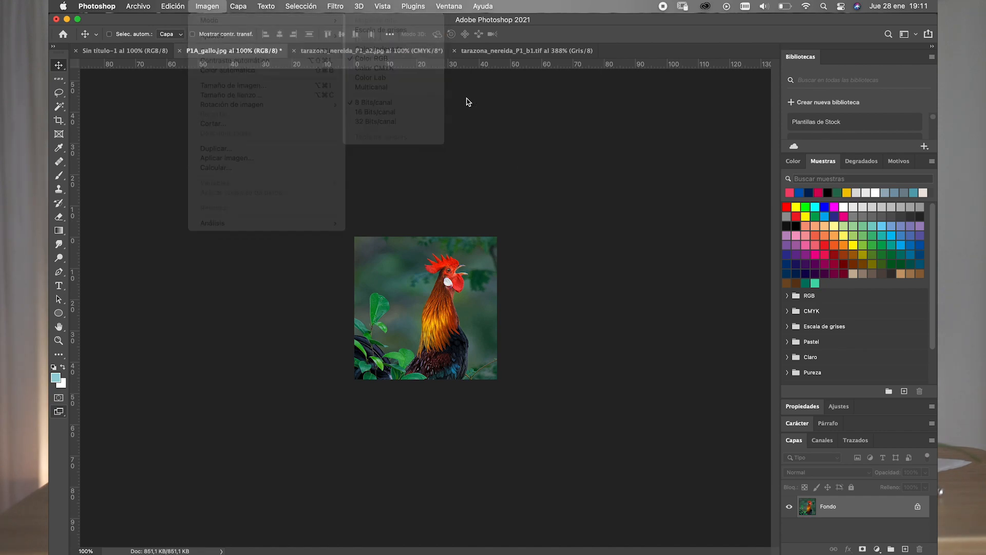
left_click(467, 51)
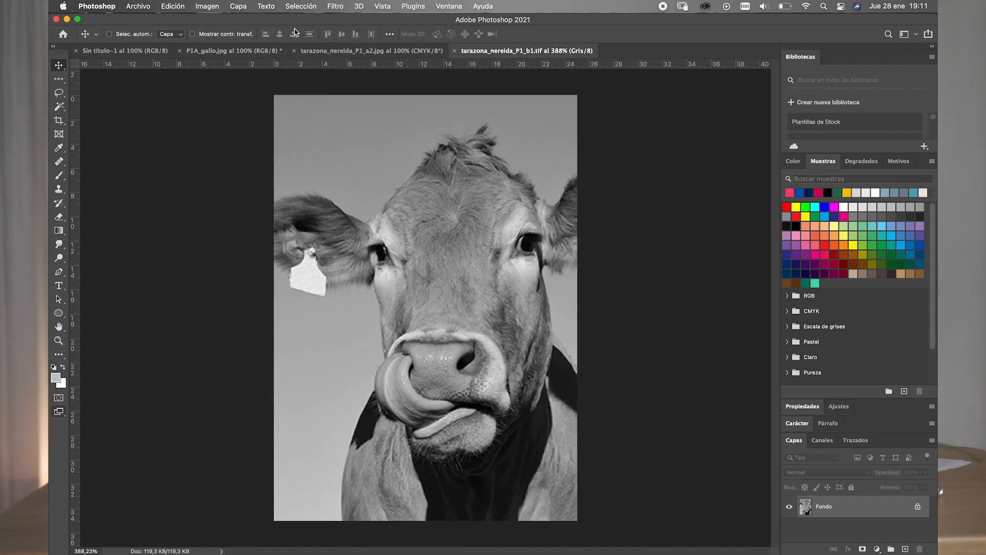
- Start converting the cow image to Duotone mode and bring up the colour library for the second ink
left_click(209, 6)
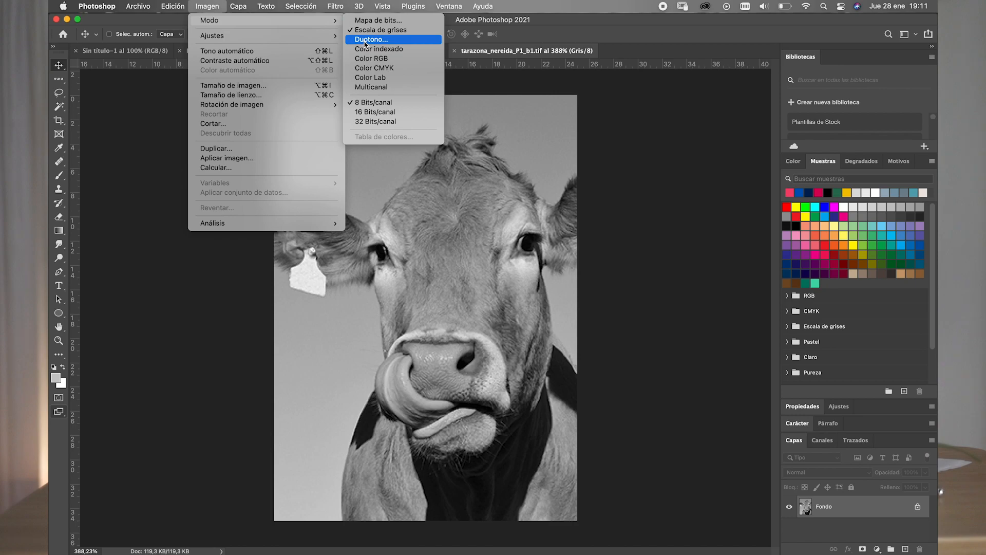
left_click(363, 41)
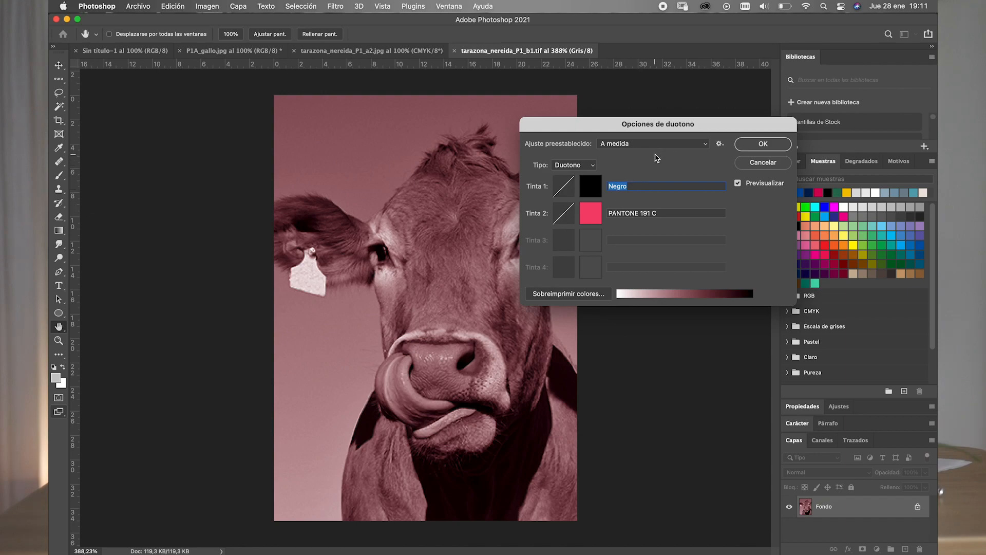
left_click(589, 219)
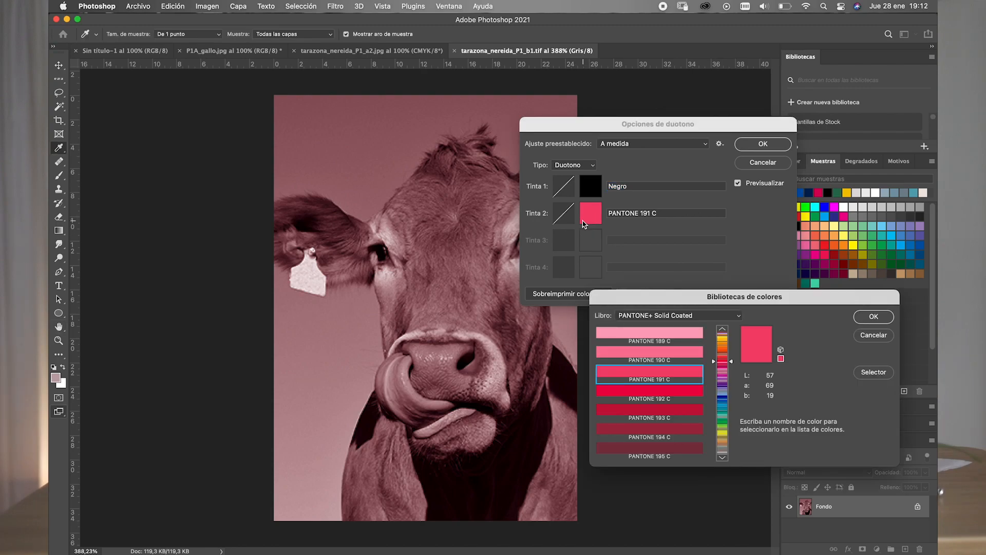
- Try PANTONE 190 C, Process Blue C, 306 C and 308 C as the duotone's second ink
left_click(696, 355)
left_click_drag(733, 366, 732, 403)
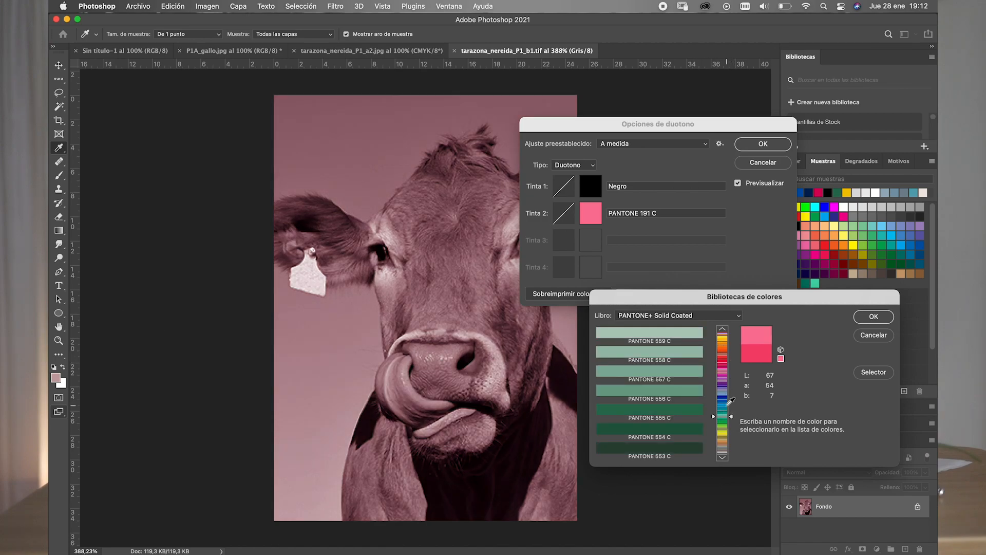
left_click(676, 394)
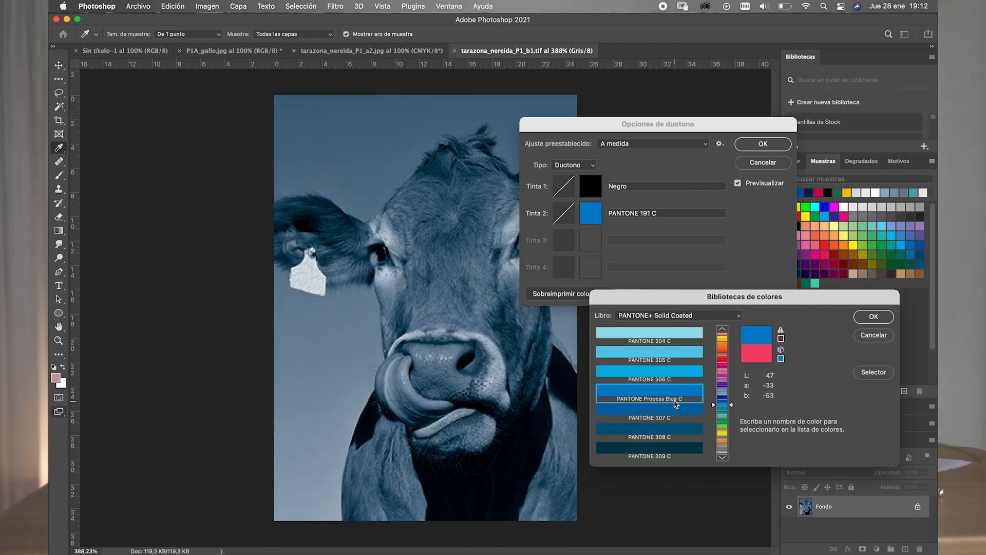
left_click(678, 374)
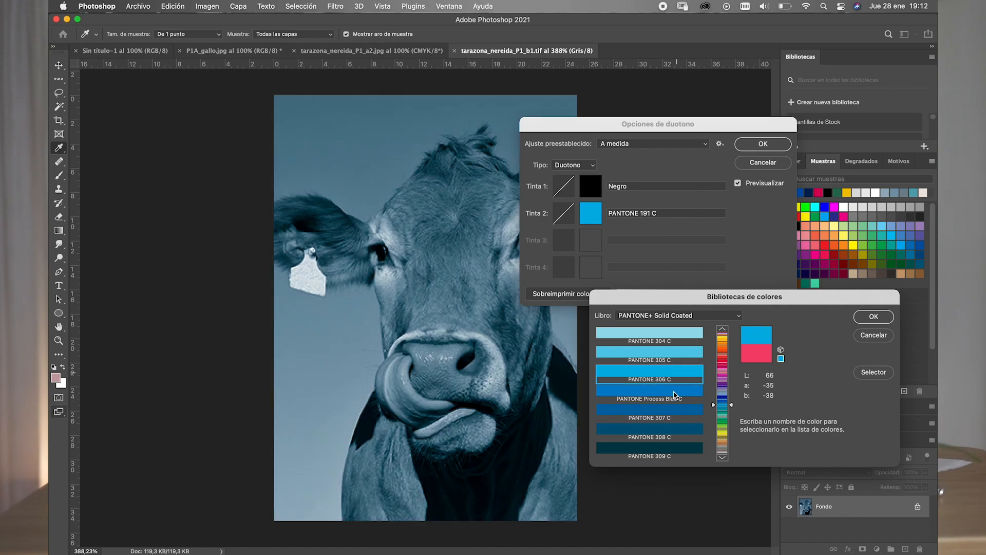
left_click(666, 431)
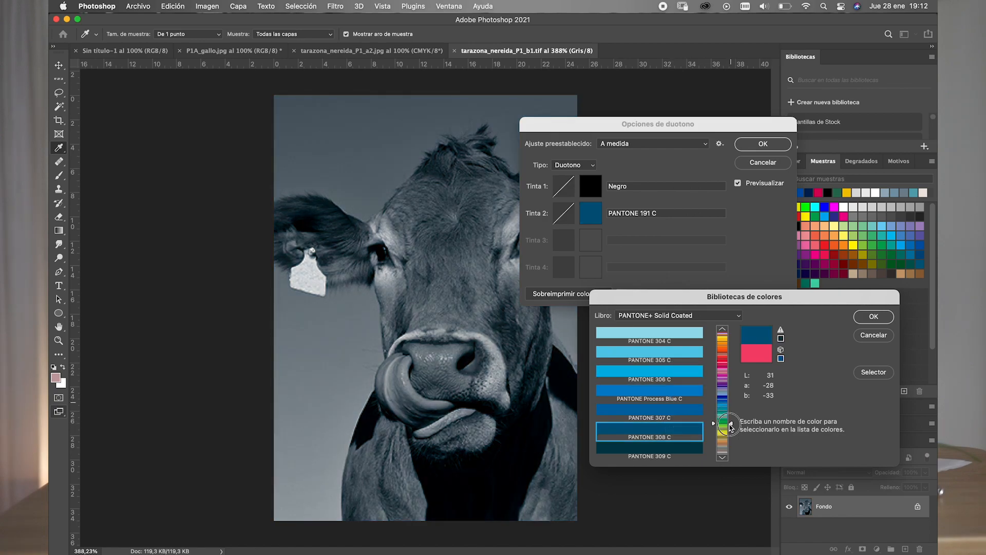
- Try the greens PANTONE 375 C, 374 C and 376 C as the second ink, keeping the PANTONE+ Solid Coated book
left_click(731, 426)
left_click(684, 397)
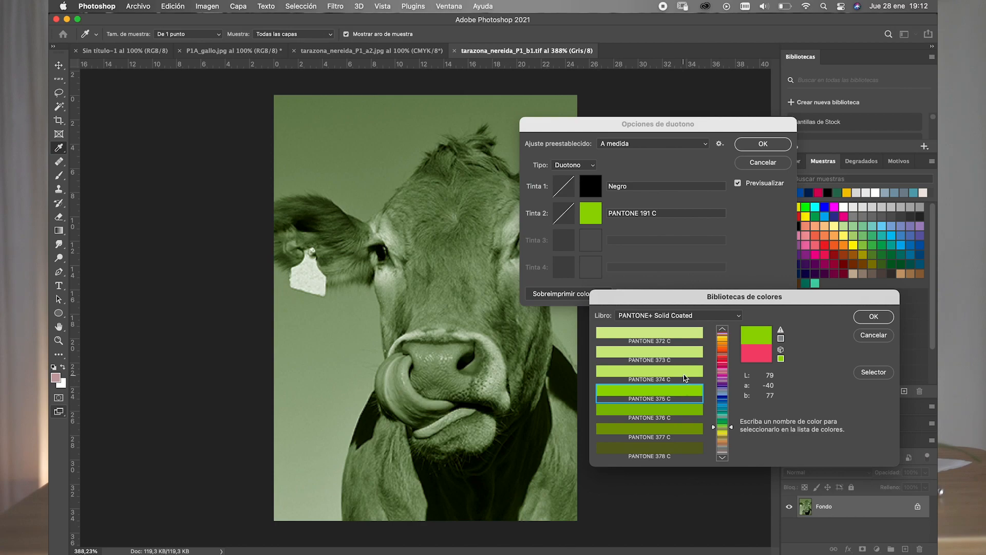
left_click(686, 364)
left_click(675, 408)
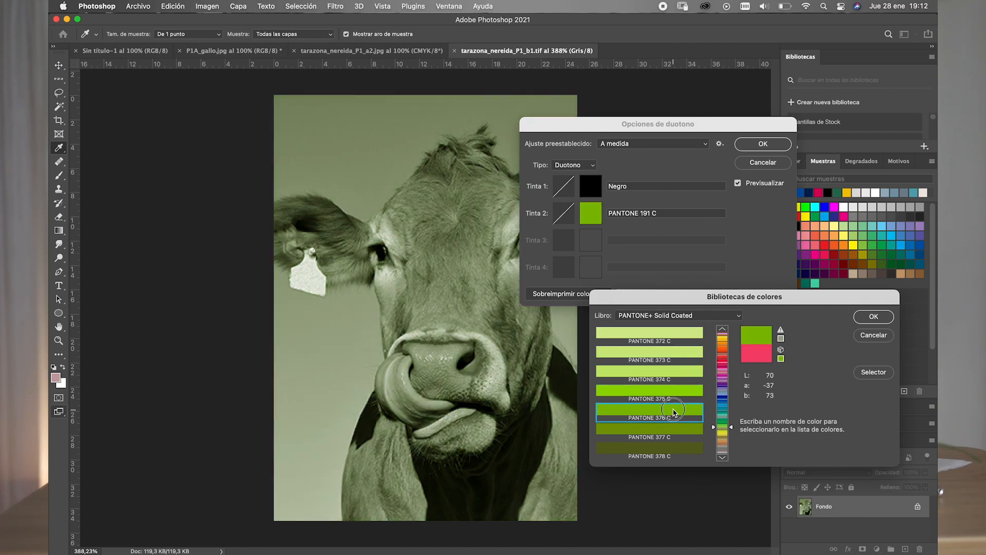
left_click(700, 316)
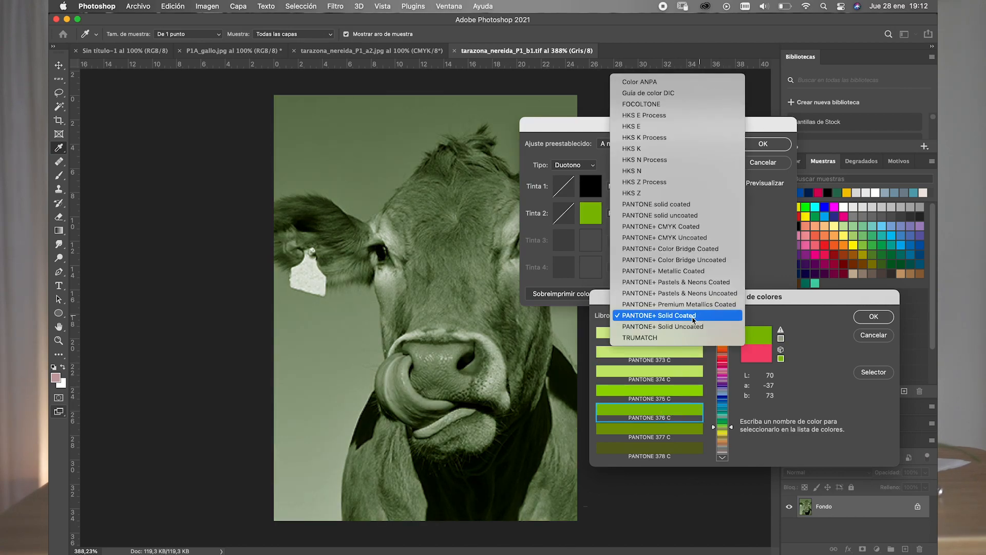
left_click(693, 317)
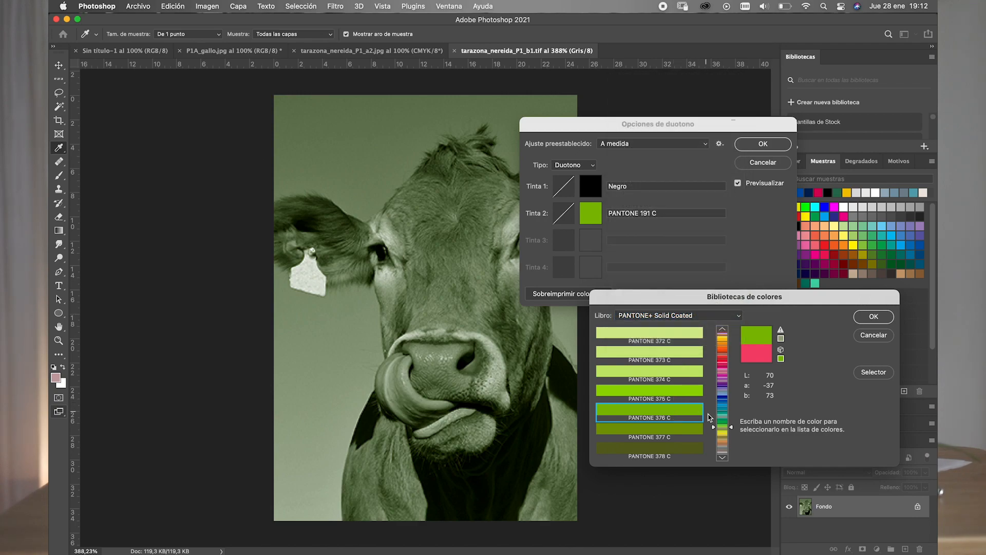
- Try PANTONE 617 C, 615 C and the blue 285 C as the duotone's second ink
left_click_drag(730, 429, 730, 435)
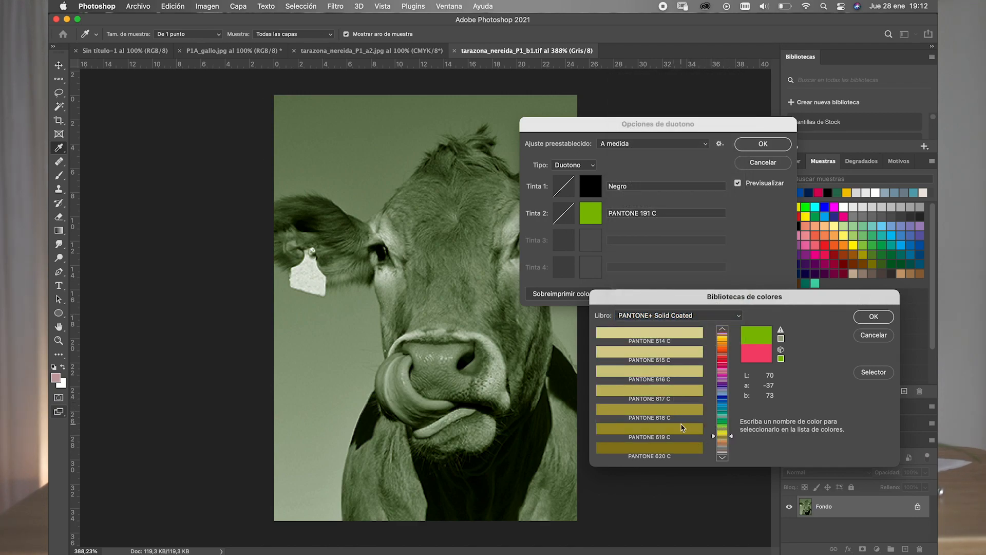
left_click(684, 396)
left_click(684, 355)
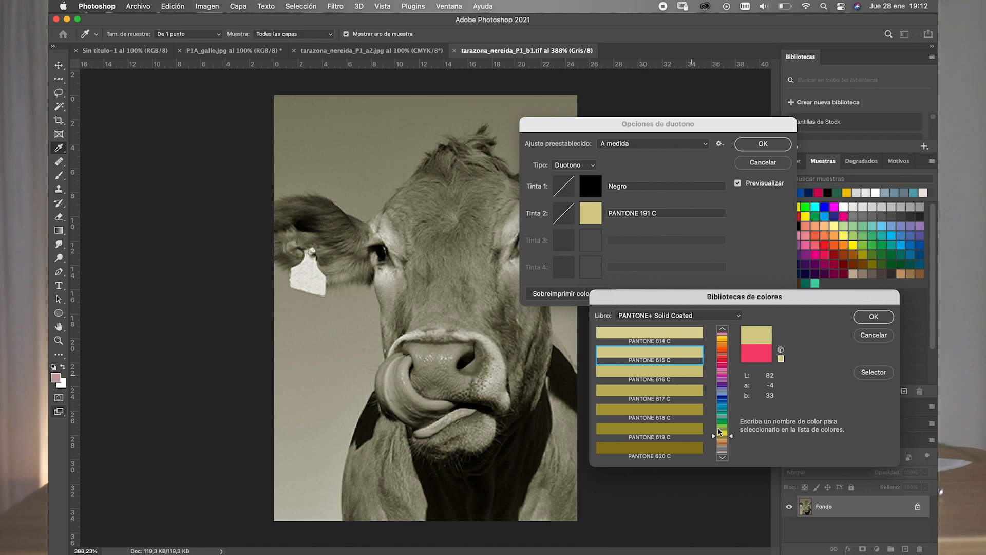
left_click_drag(731, 438, 732, 398)
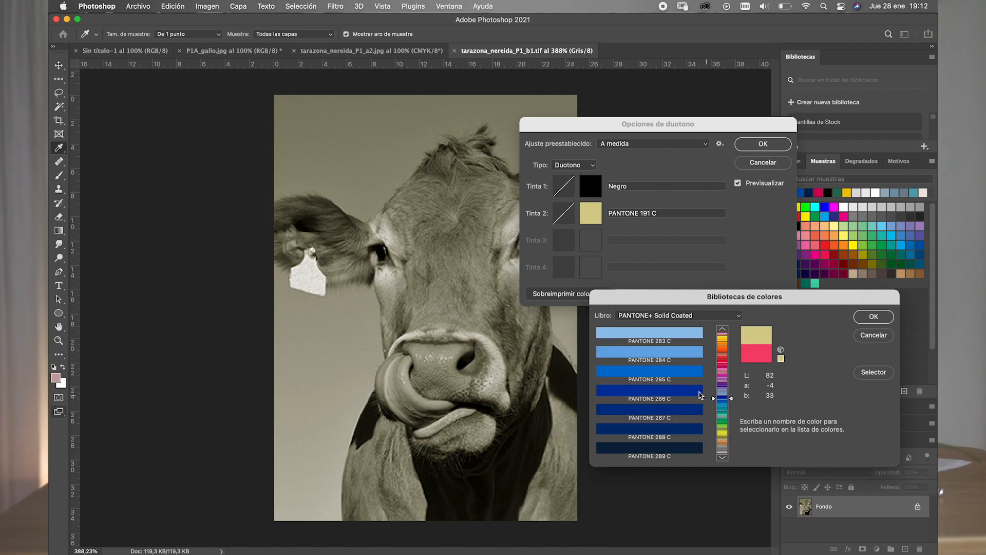
left_click(670, 378)
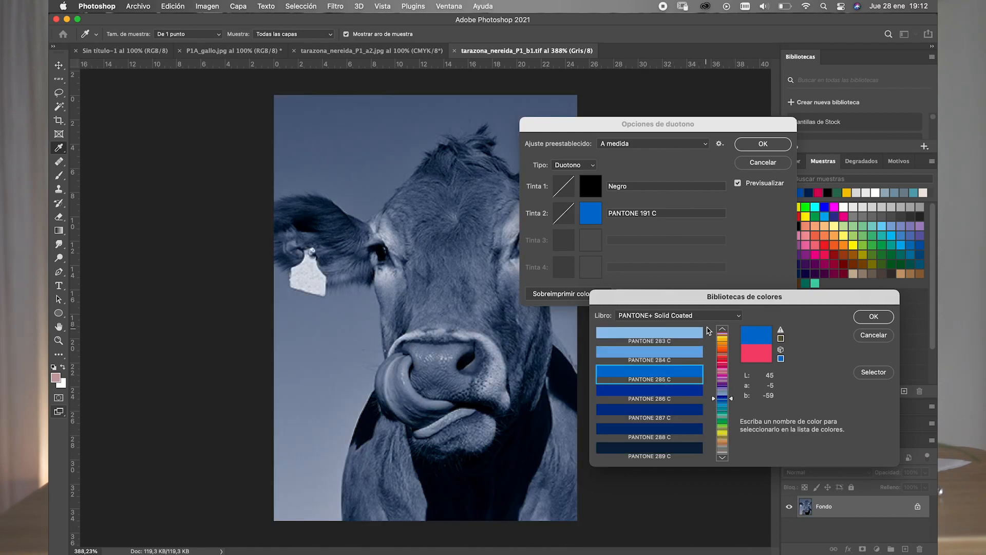
- Try the yellow-orange PANTONE 142 C as the duotone's second ink, keeping the PANTONE+ Solid Coated book
left_click(714, 316)
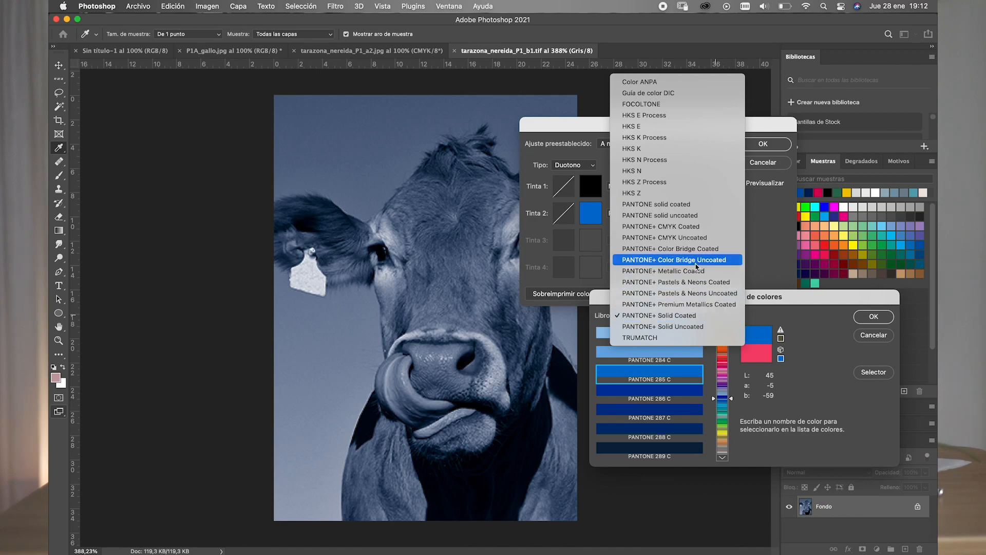
left_click(700, 317)
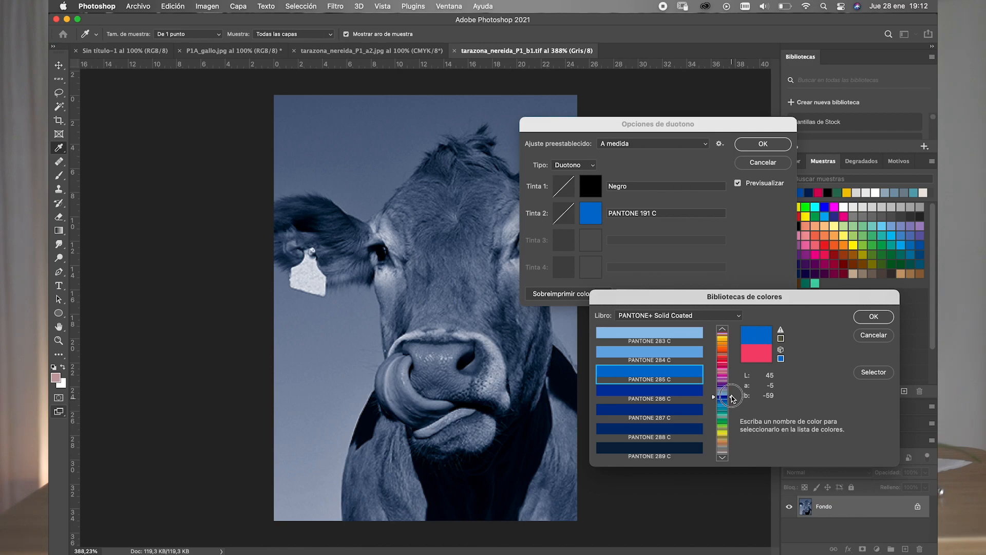
left_click_drag(732, 398, 732, 347)
left_click(691, 354)
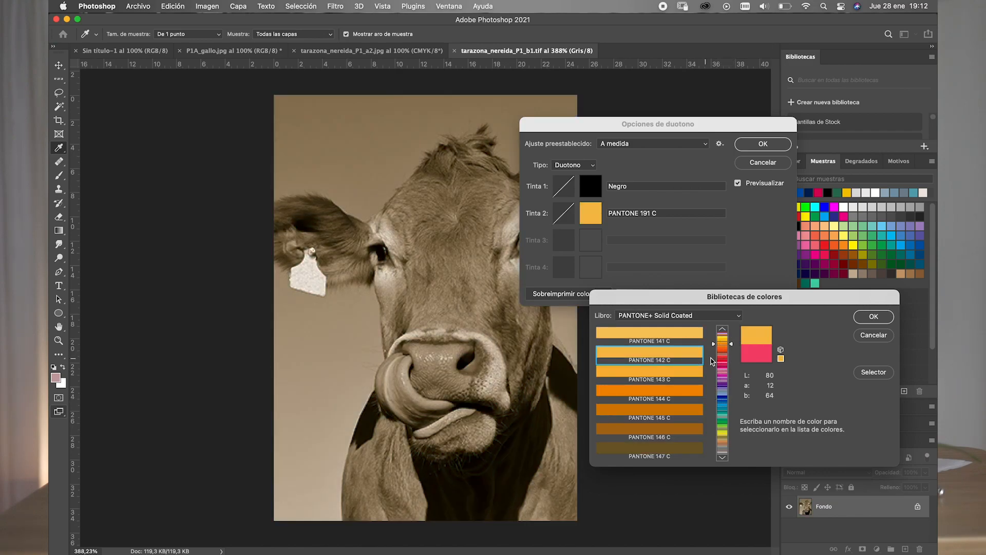
- Try the greens PANTONE 7489 C, 7488 C and 3275 C as the duotone's second ink
left_click(732, 346)
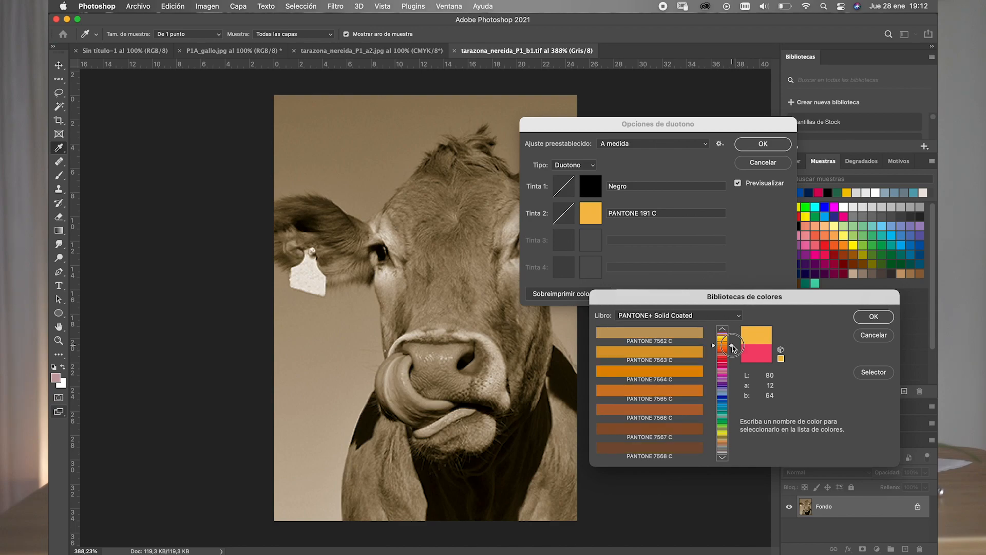
left_click_drag(733, 346, 728, 423)
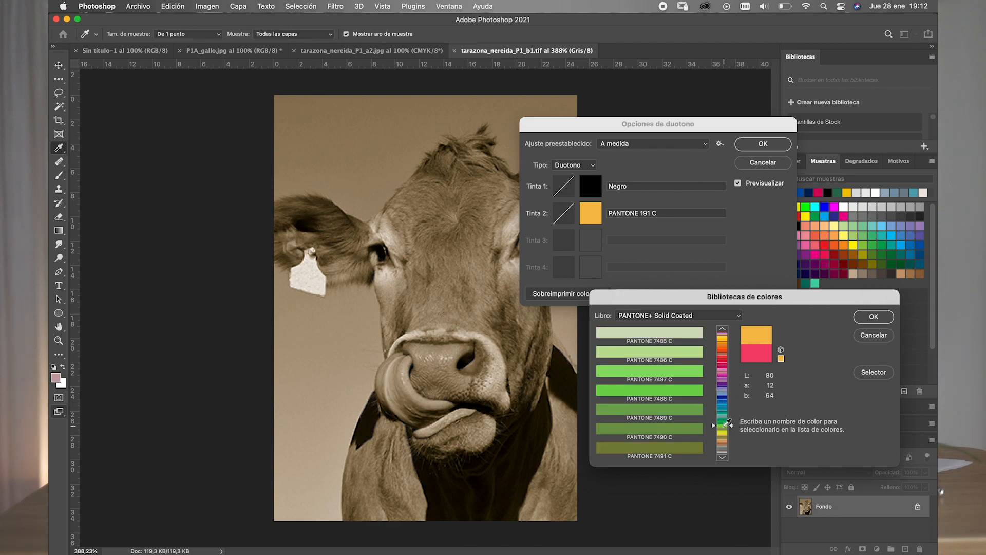
left_click(682, 418)
left_click(690, 396)
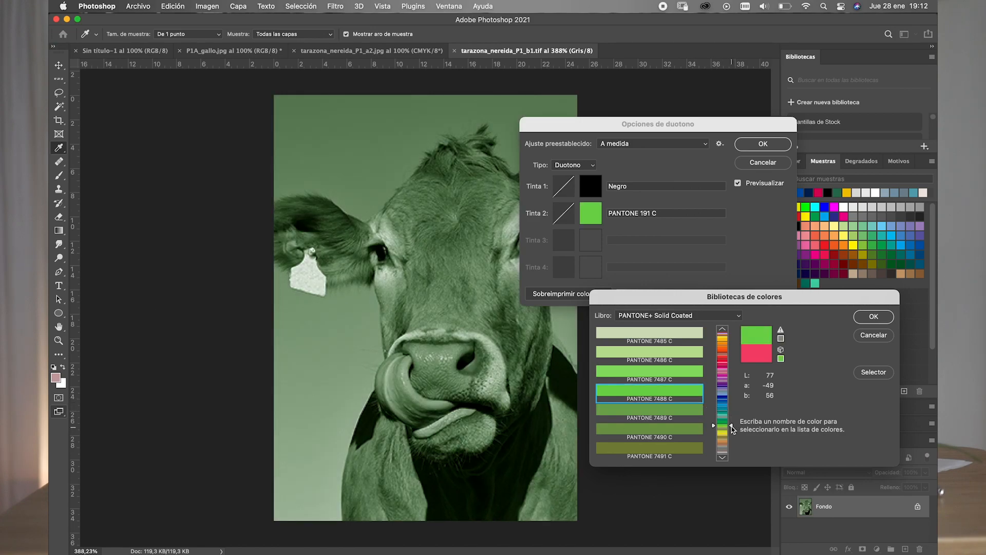
mouse_move(731, 426)
left_mouse_down()
mouse_move(731, 405)
mouse_move(719, 413)
left_mouse_up()
left_click(685, 390)
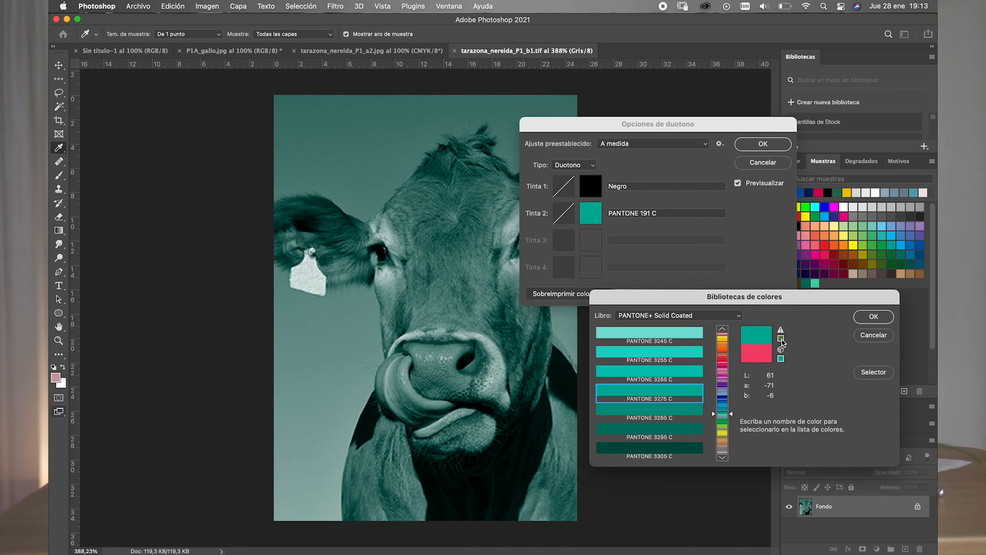
- Examine the gamut and web-safe warnings beside the colour preview of PANTONE 3275 C
left_click_drag(781, 339, 801, 332)
left_click(780, 331)
left_click(781, 333)
left_click(781, 349)
left_click(781, 349)
left_click(781, 331)
- Select PANTONE 191 C by its number as the duotone's second ink
left_click_drag(730, 414, 730, 369)
key("1")
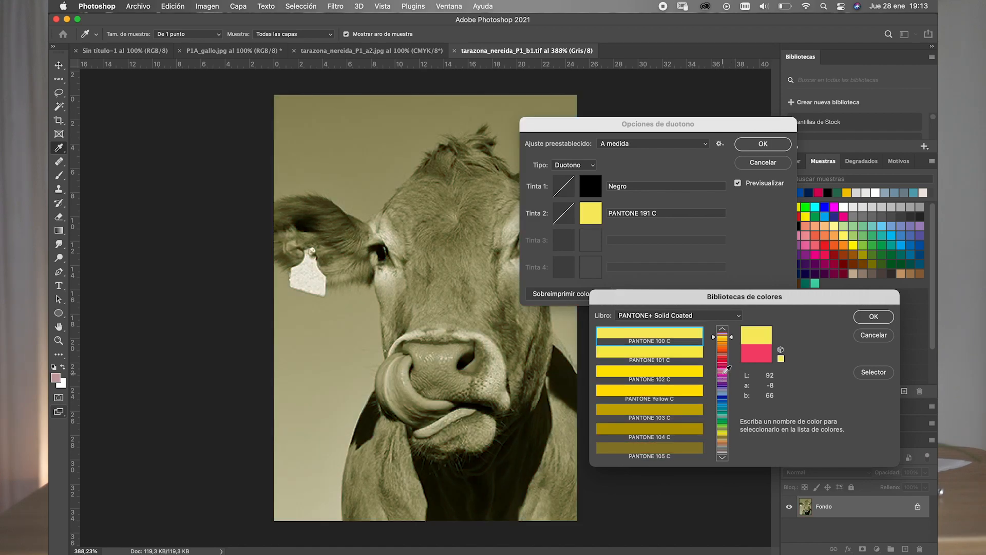
key("9")
key("1")
key("9")
key("1")
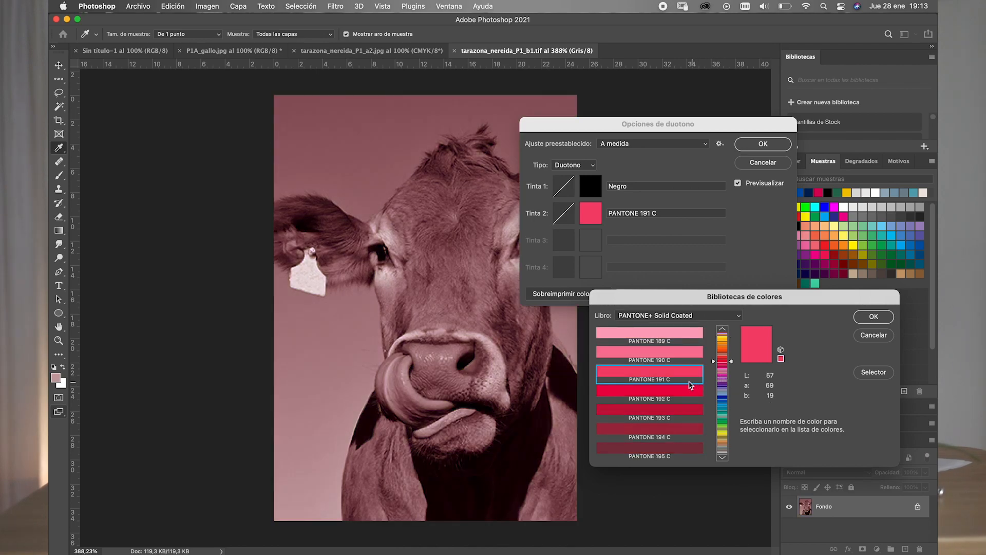
- Apply the black and PANTONE 191 C duotone to the cow image and check its channels
left_click(867, 318)
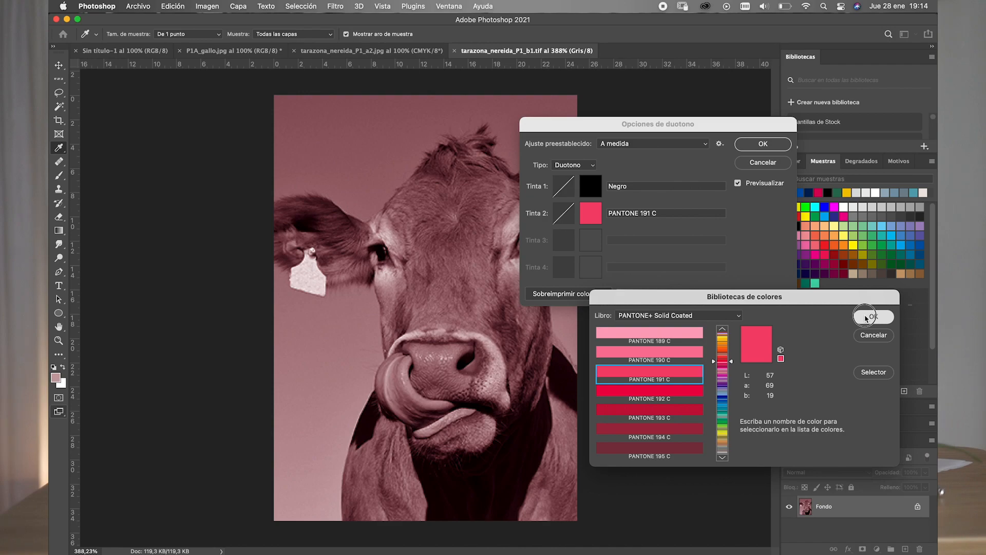
left_click(762, 145)
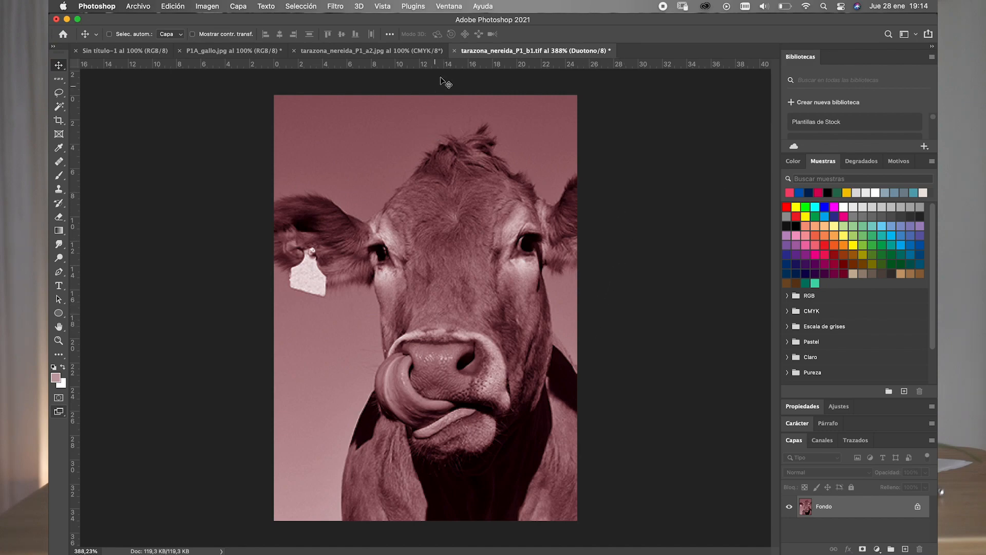
left_click(822, 442)
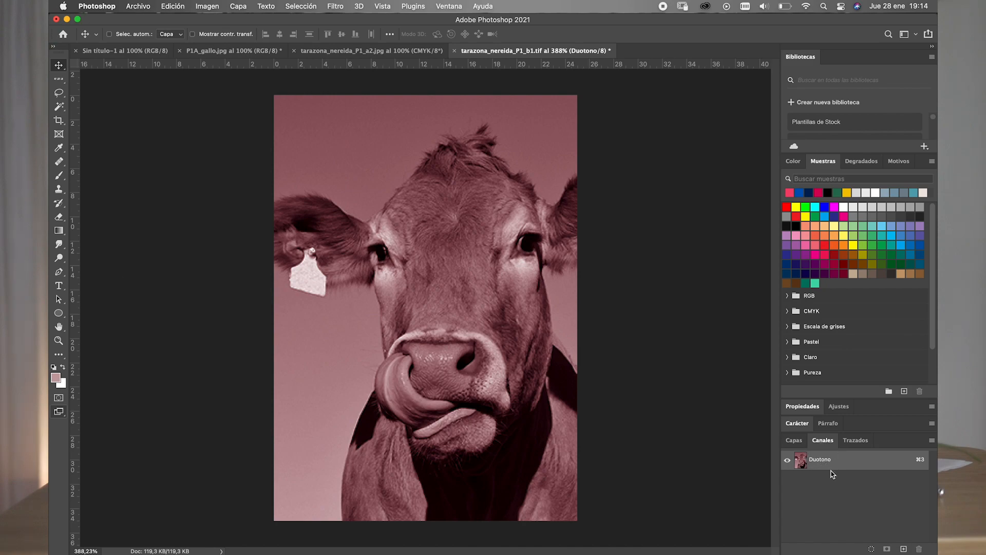
left_click(795, 441)
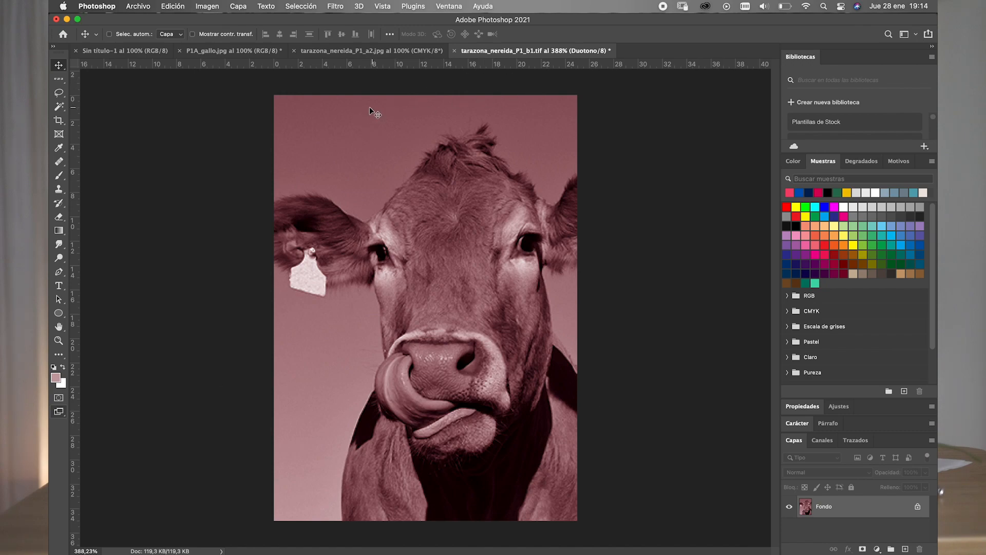
- Examine which file formats are offered for saving the duotone on the computer, and leave without saving
left_click(143, 7)
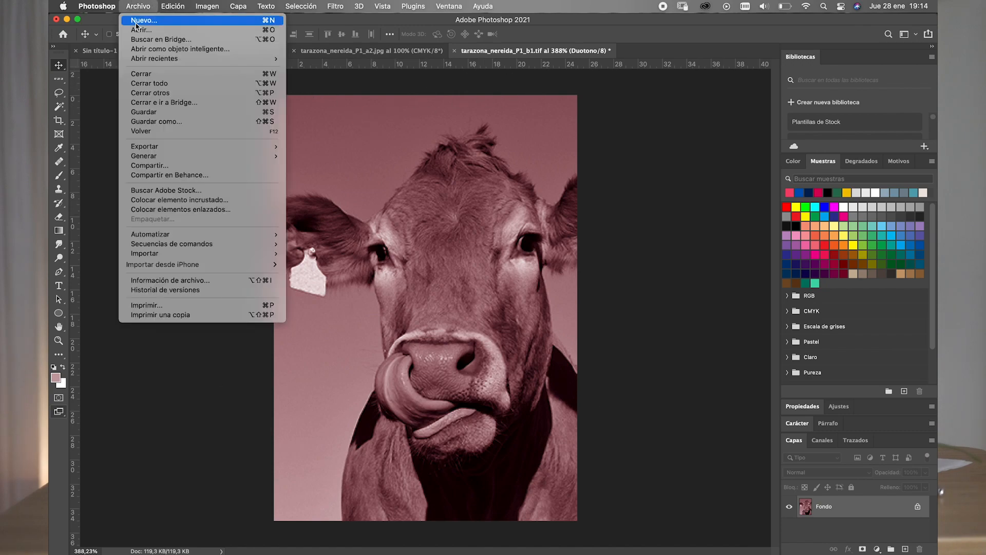
left_click(158, 126)
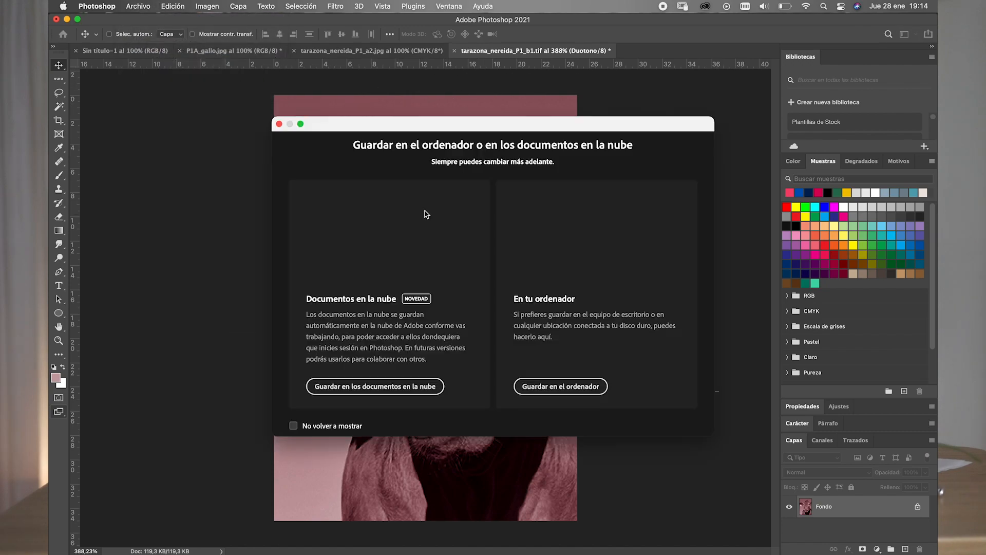
left_click(546, 390)
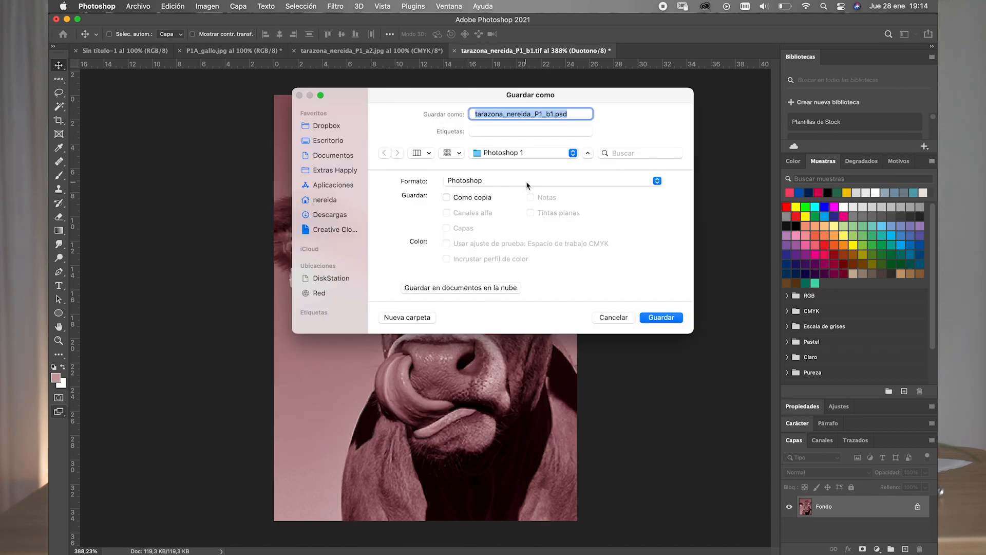
left_click(528, 181)
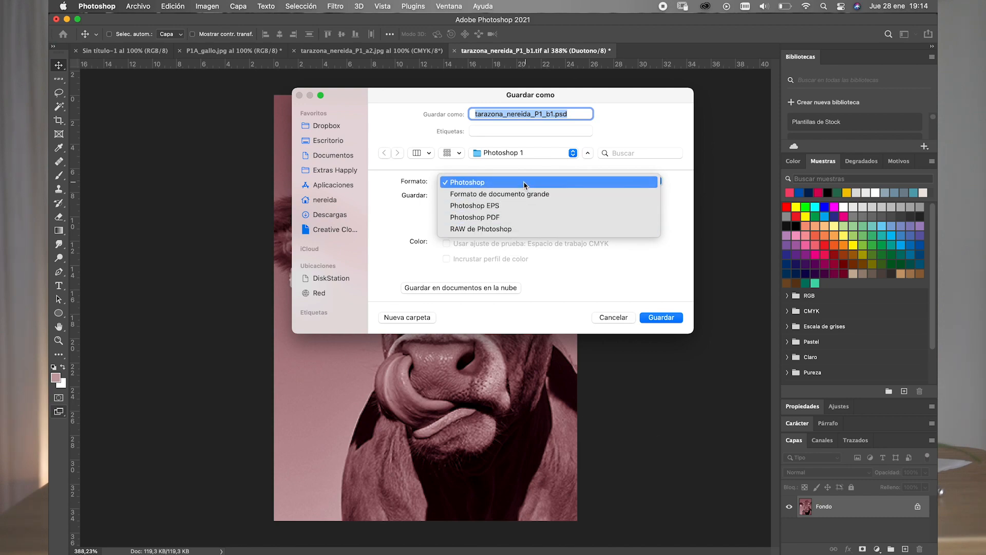
left_click(549, 168)
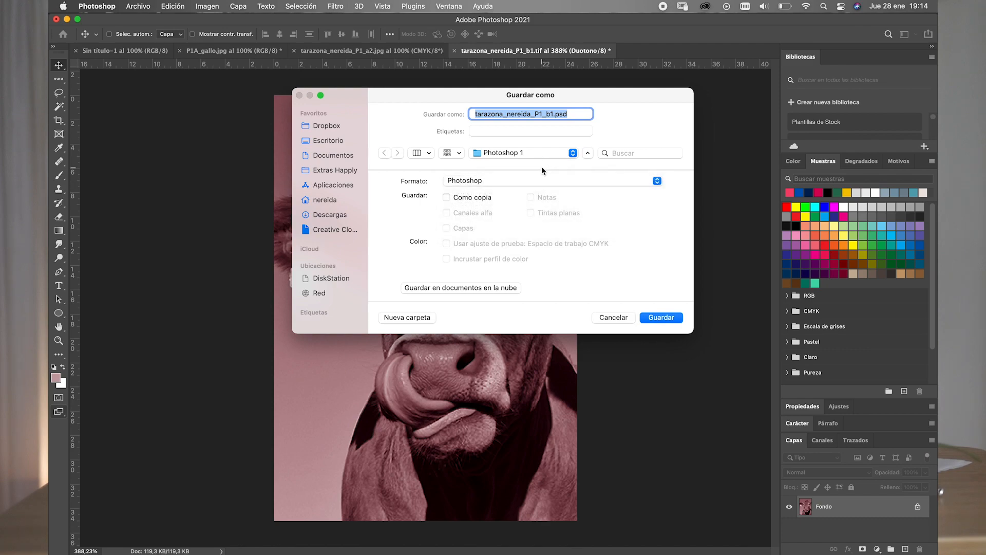
left_click(537, 180)
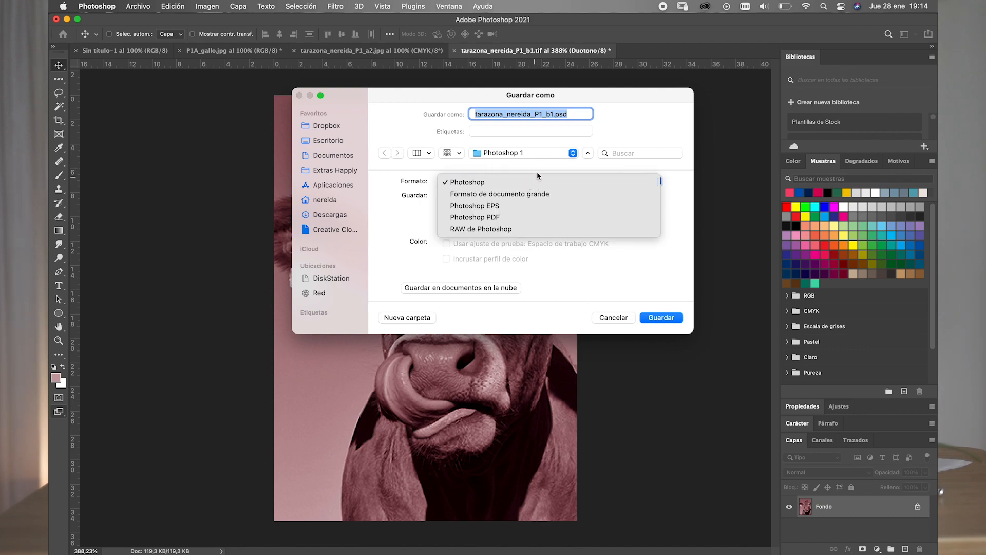
left_click(543, 165)
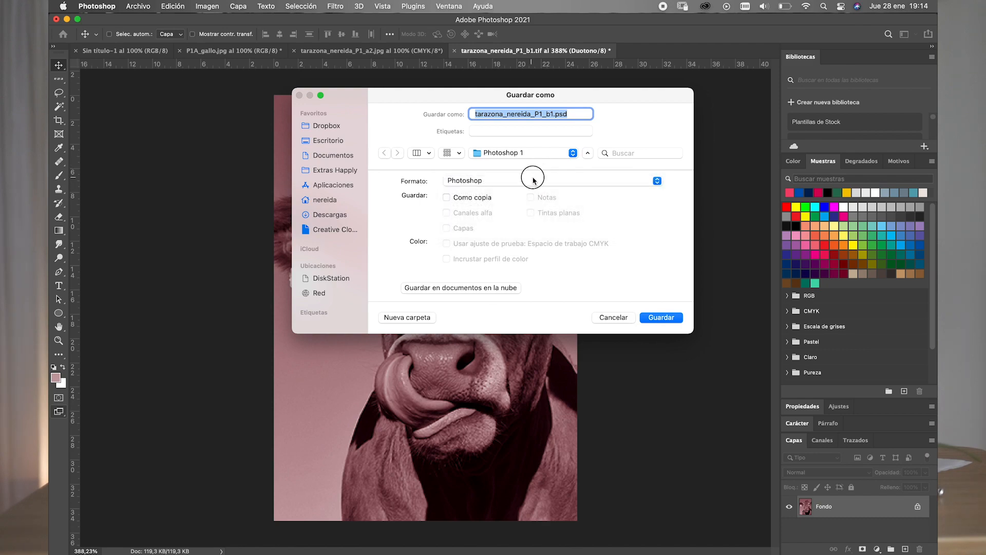
left_click(534, 180)
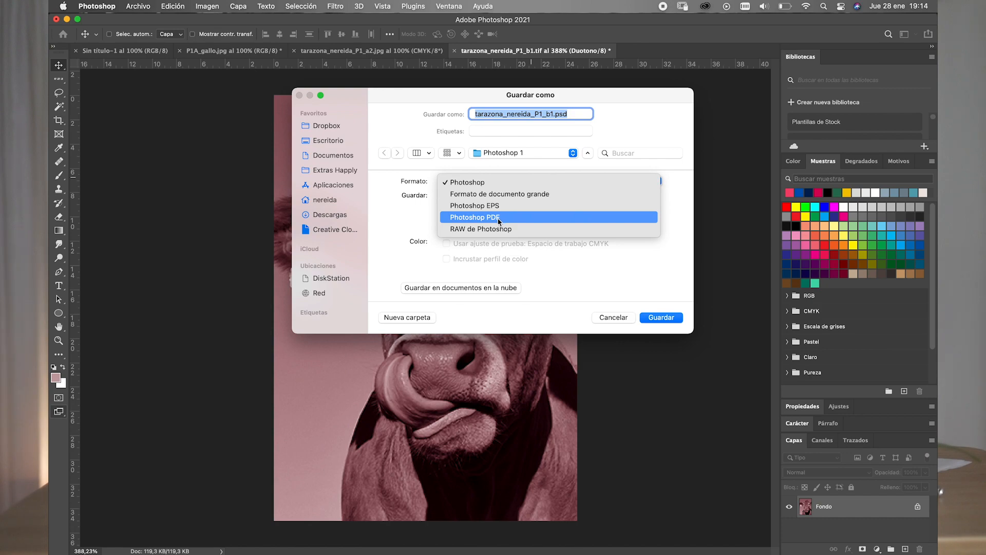
left_click(547, 174)
left_click(614, 317)
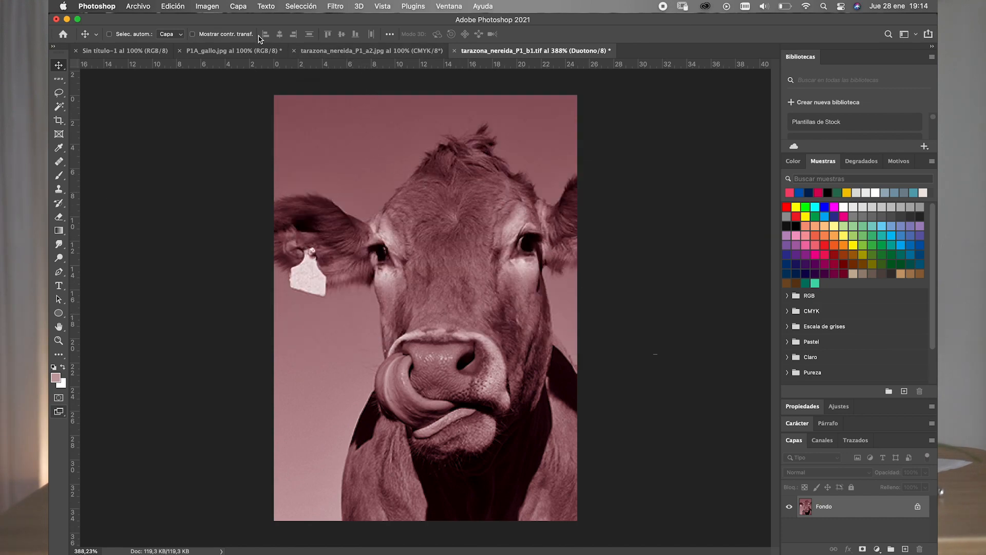
- Try converting the duotone to CMYK colour with the U.S. Web Coated (SWOP) v2 profile, and undo the conversion
left_click(206, 9)
mouse_move(229, 21)
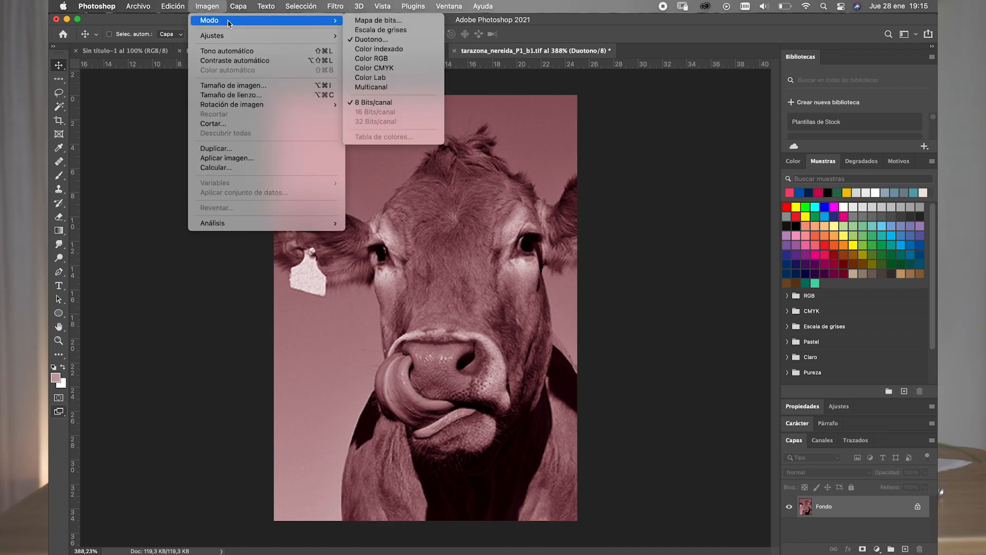
left_click(372, 70)
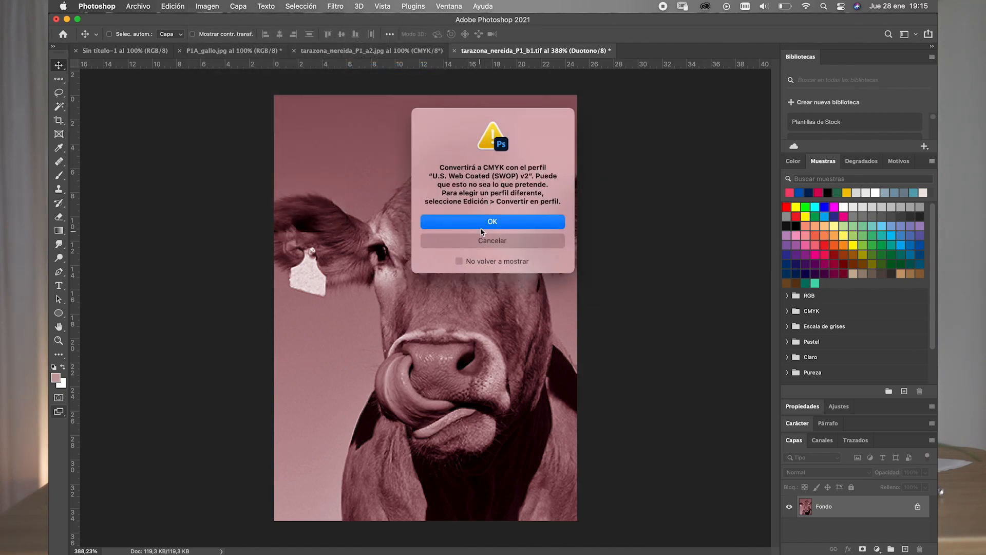
left_click(482, 226)
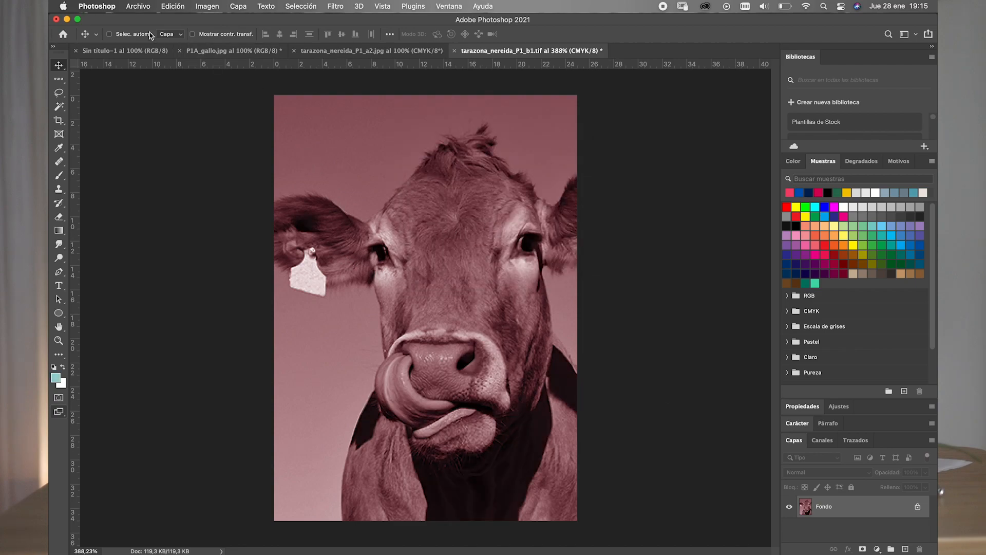
left_click(172, 7)
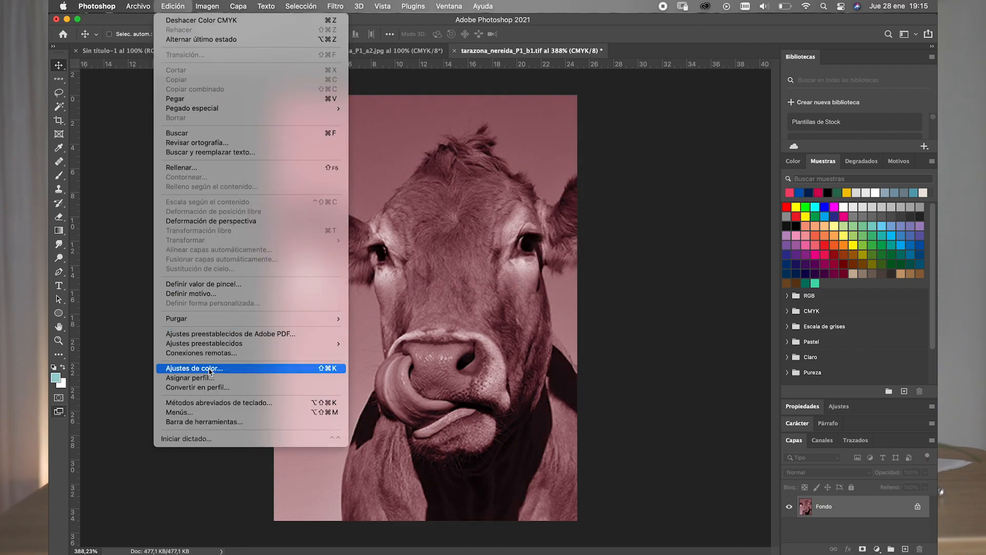
left_click(198, 387)
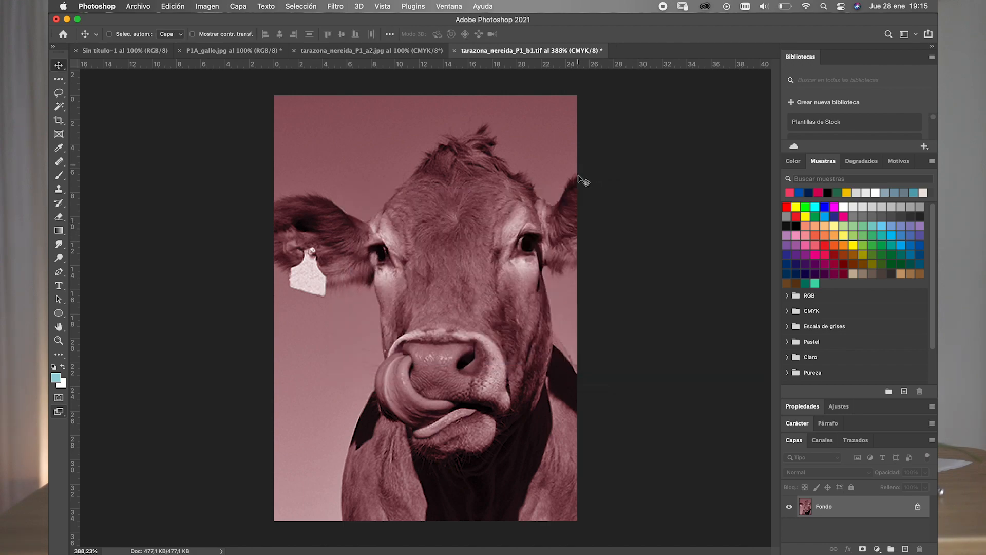
left_click(586, 240)
key("super+z")
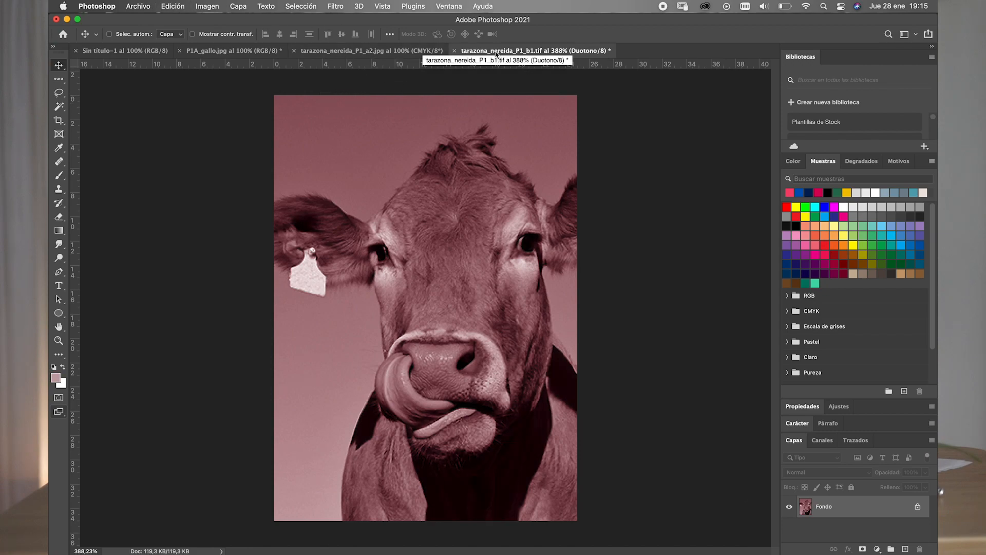
- Show the History panel, place it beside the cow image and enlarge it to fit all the recorded states
left_click(446, 6)
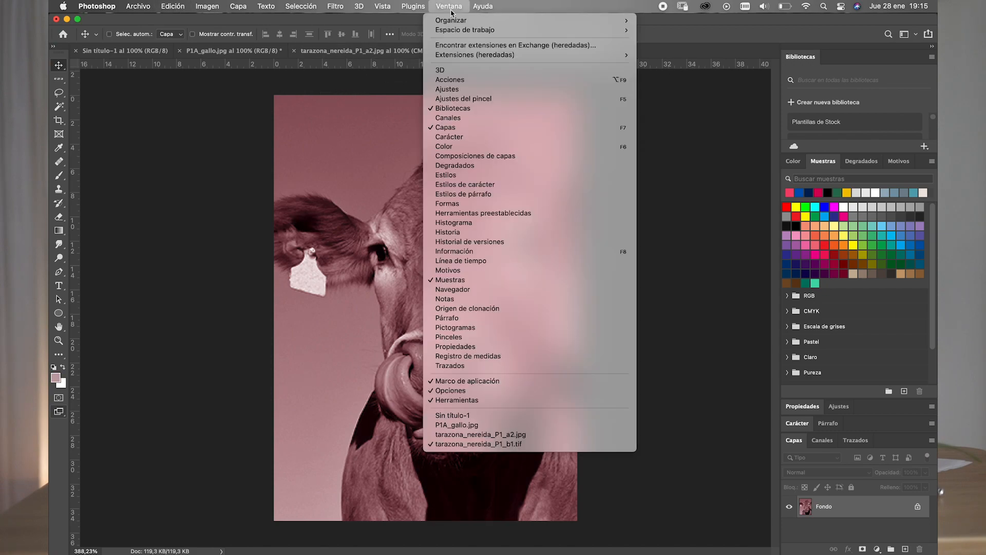
left_click(450, 232)
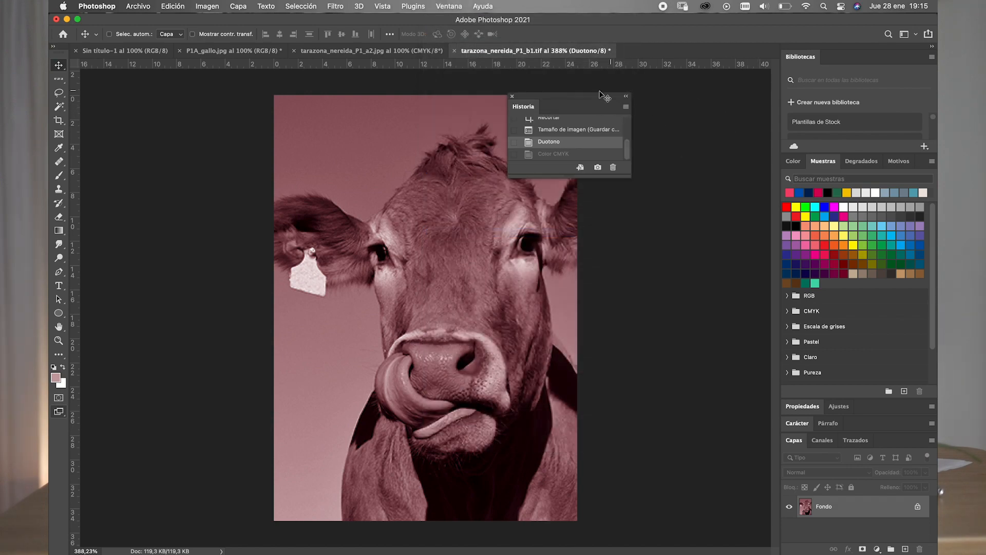
left_click_drag(603, 97, 725, 86)
left_click_drag(714, 166, 714, 267)
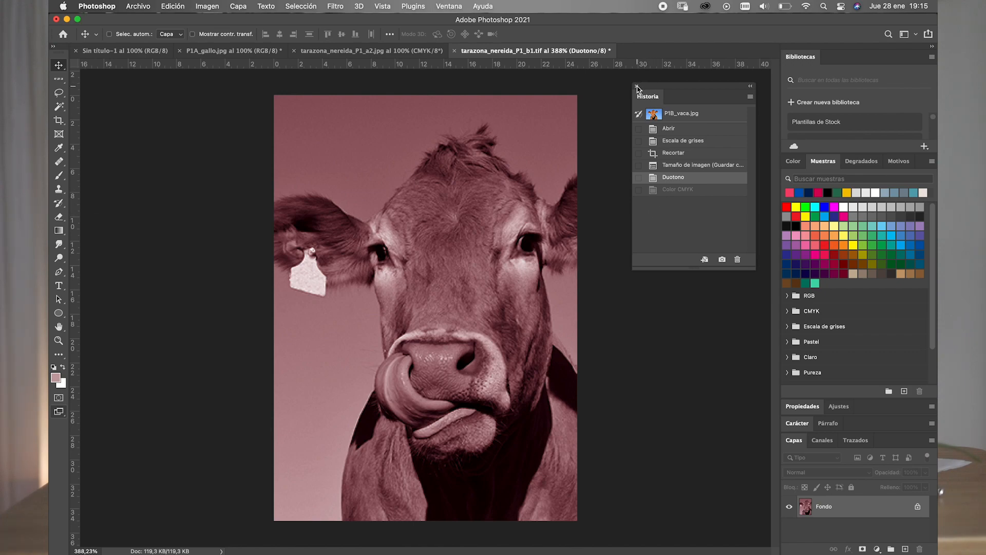
- Save the cow duotone on the computer in Photoshop format, changing the end of the file name to P1_b2
left_click(137, 6)
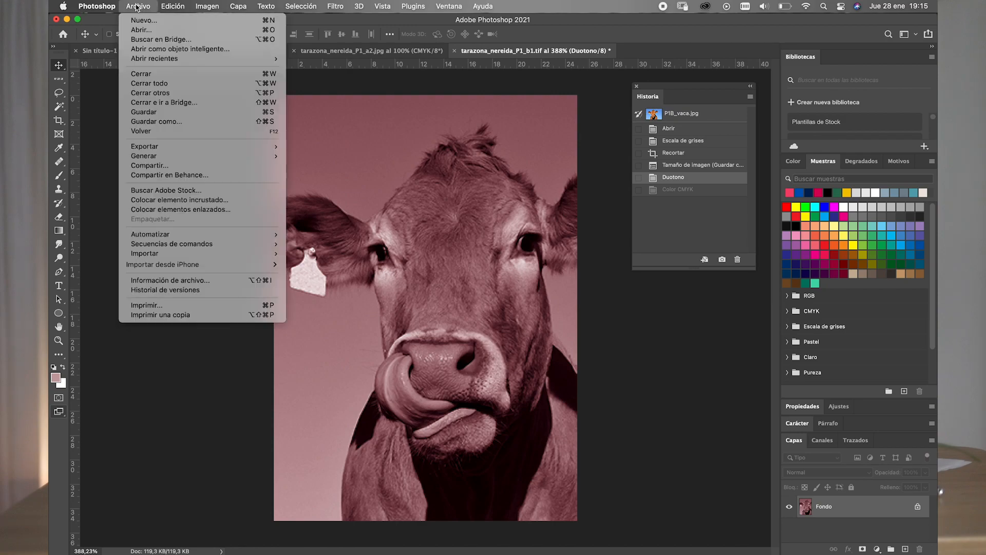
left_click(152, 122)
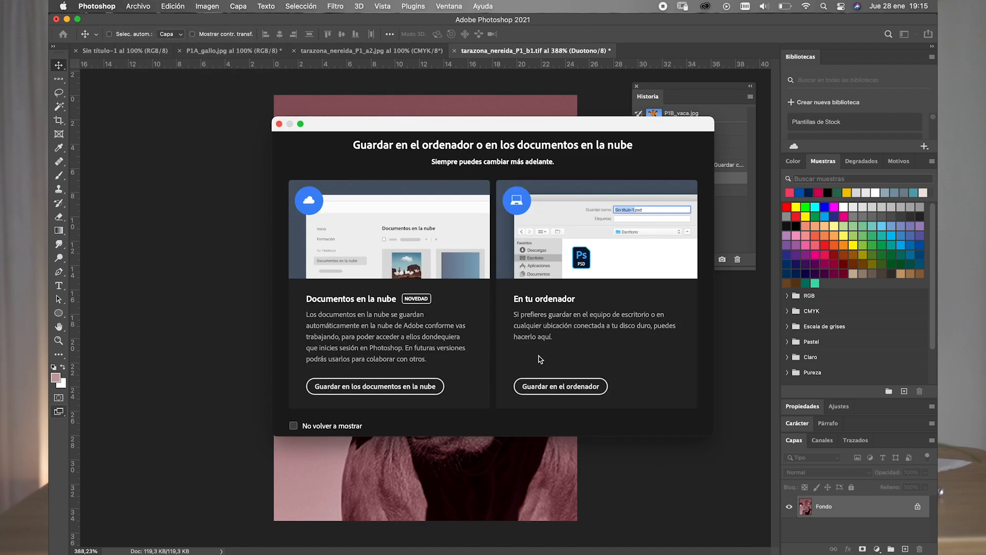
left_click(534, 389)
left_click(488, 182)
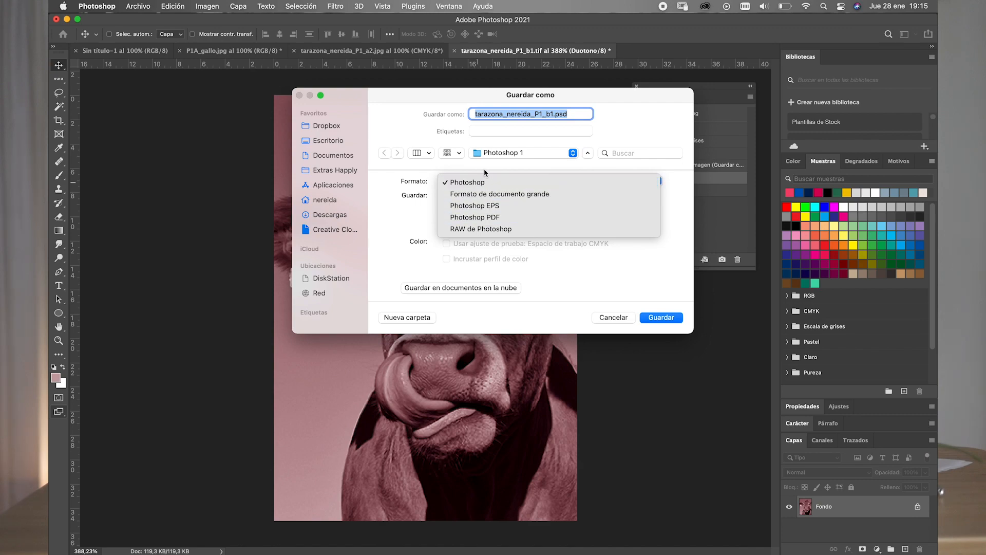
left_click(490, 169)
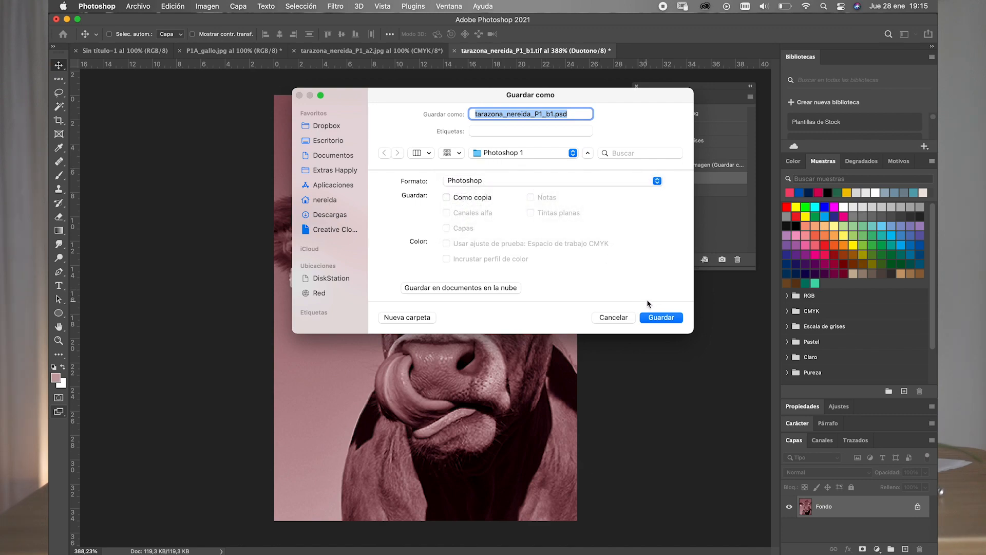
left_click(553, 113)
key("BackSpace")
type("2")
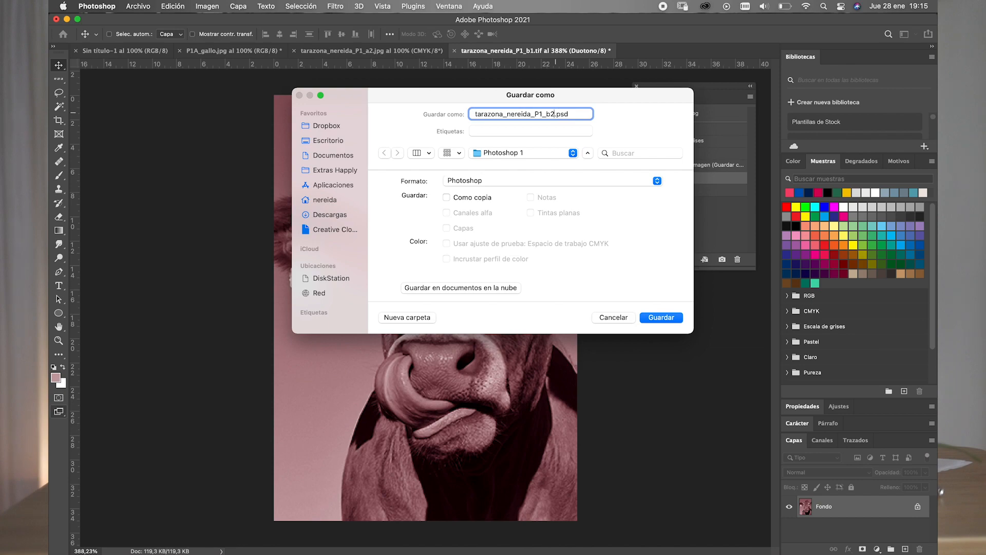
left_click(663, 319)
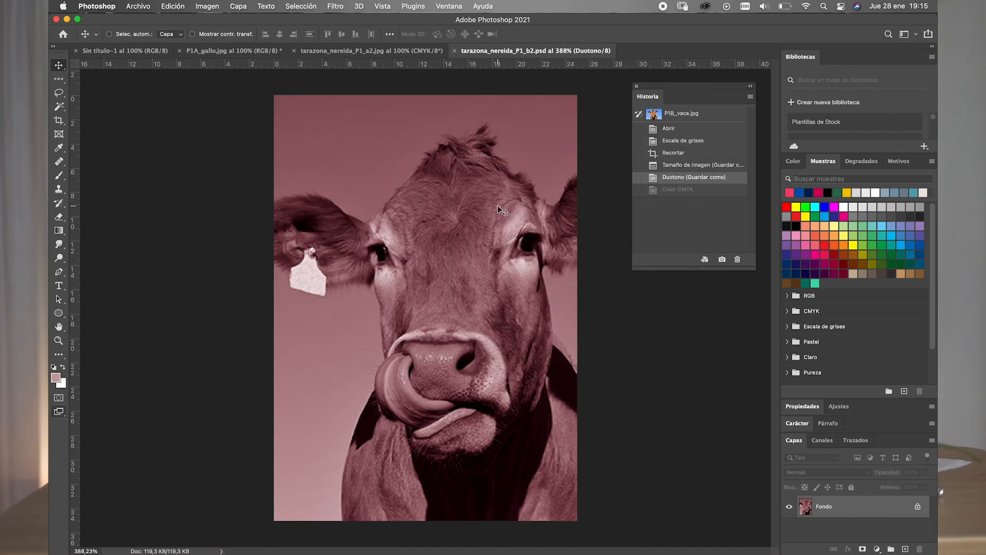
- Save a Photoshop PDF copy of the duotone on the computer, keeping the same base name and the high-quality print settings
left_click(138, 6)
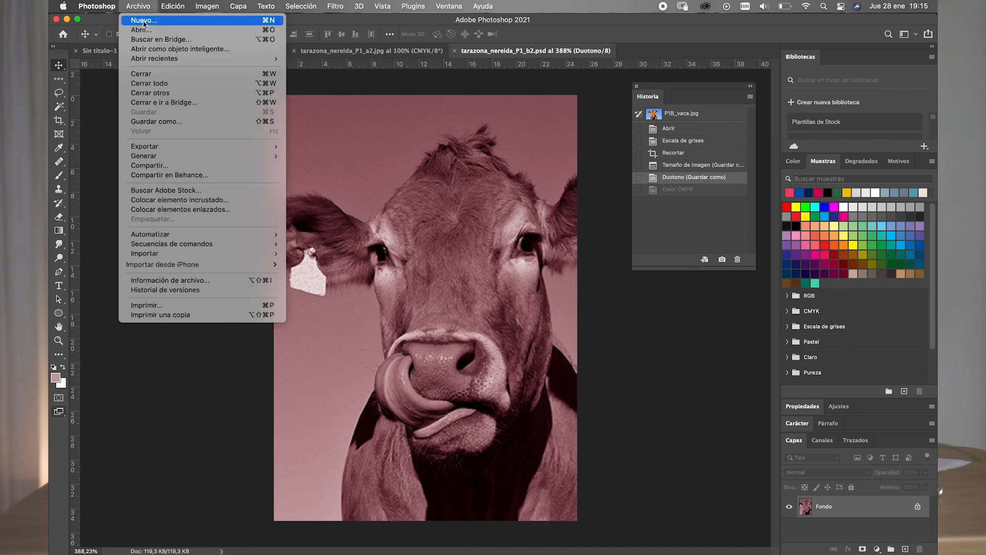
left_click(205, 121)
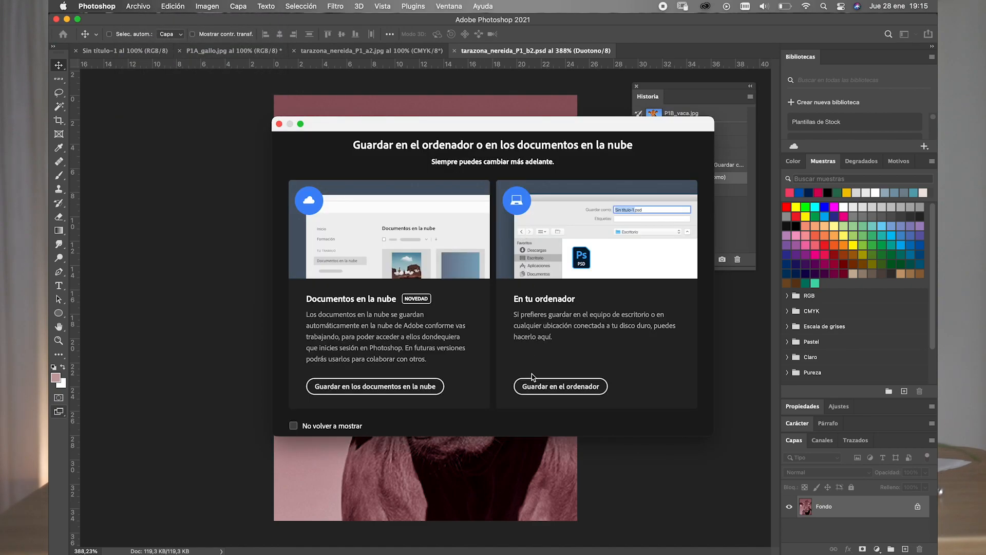
left_click(560, 386)
left_click(517, 182)
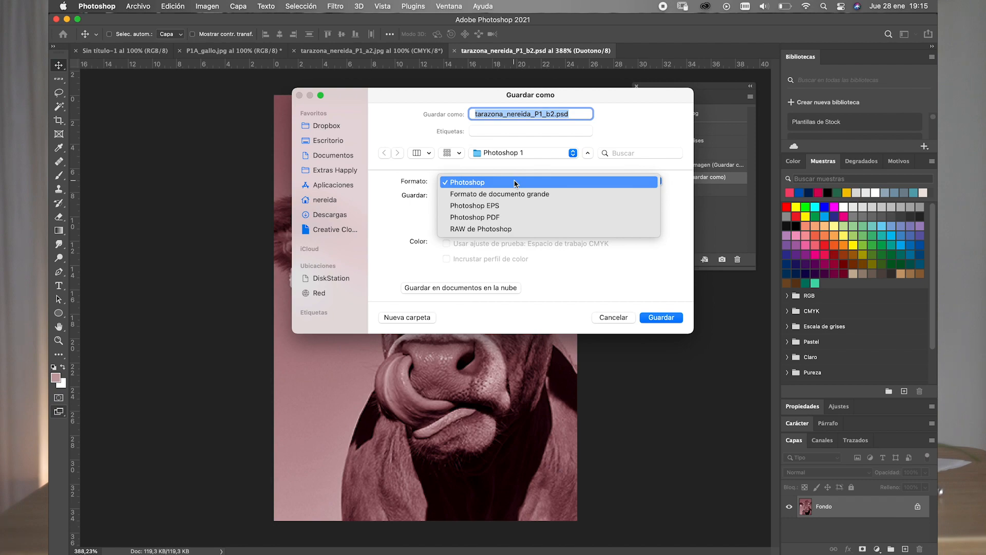
left_click(506, 217)
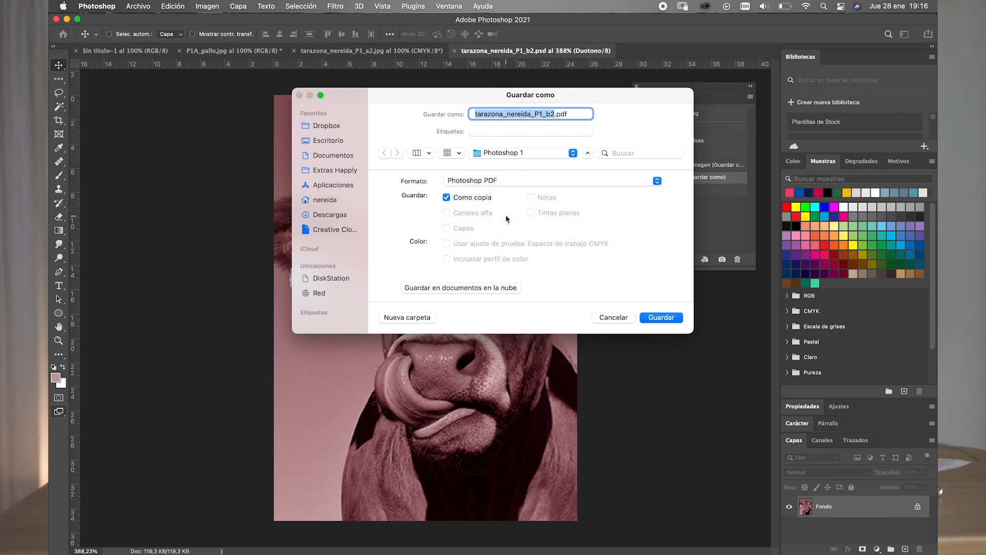
left_click(662, 320)
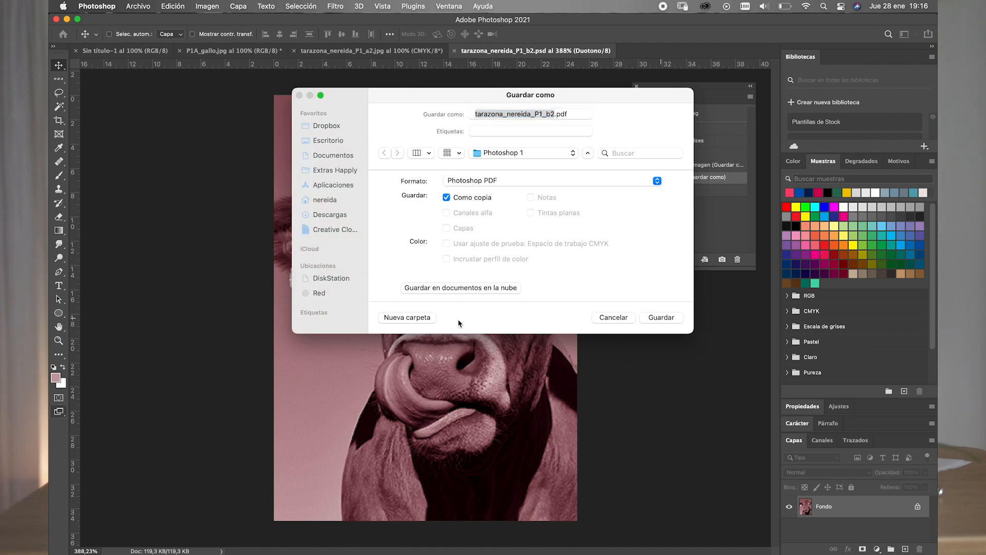
left_click(493, 221)
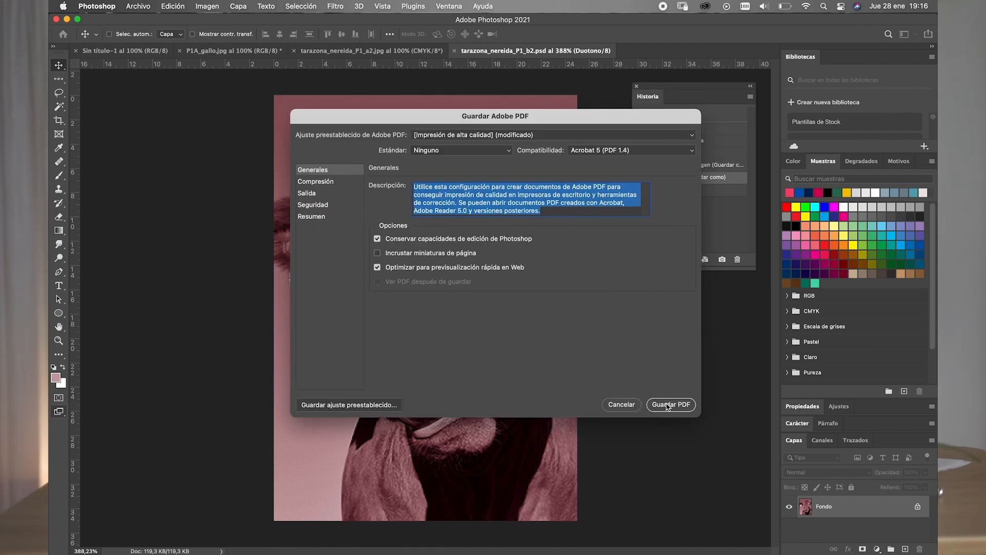
left_click(667, 407)
left_click(510, 246)
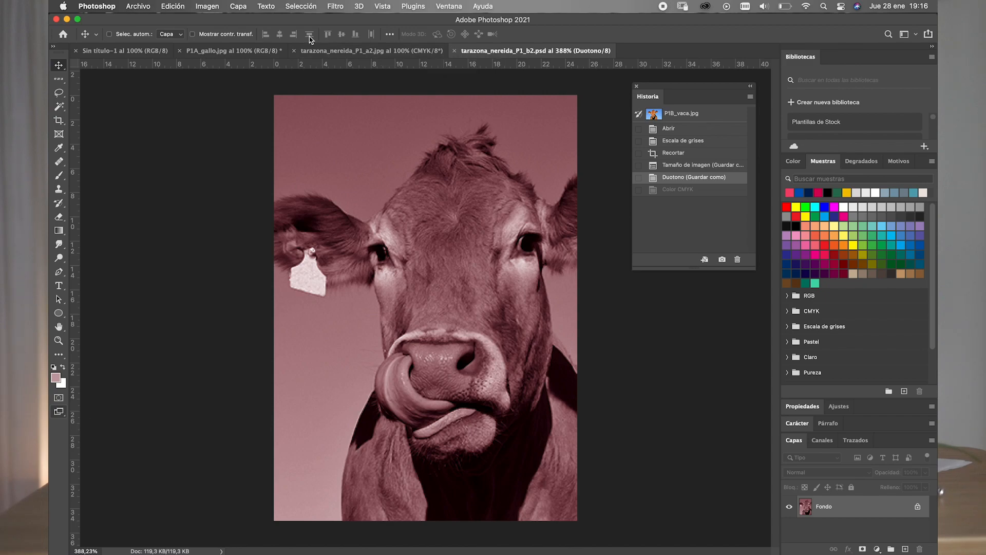
- Convert the cow duotone to CMYK colour with the U.S. Web Coated (SWOP) v2 profile
left_click(212, 8)
mouse_move(214, 22)
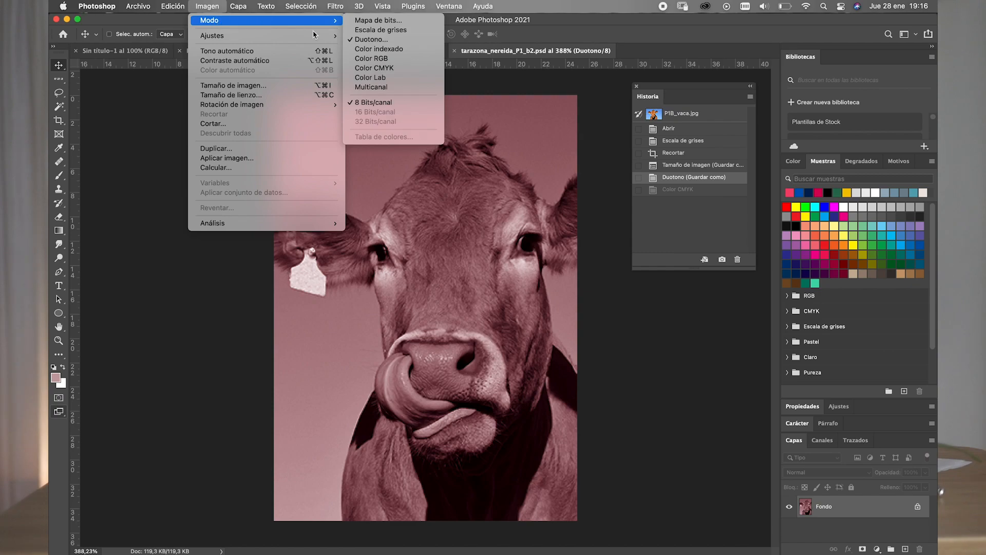
left_click(377, 69)
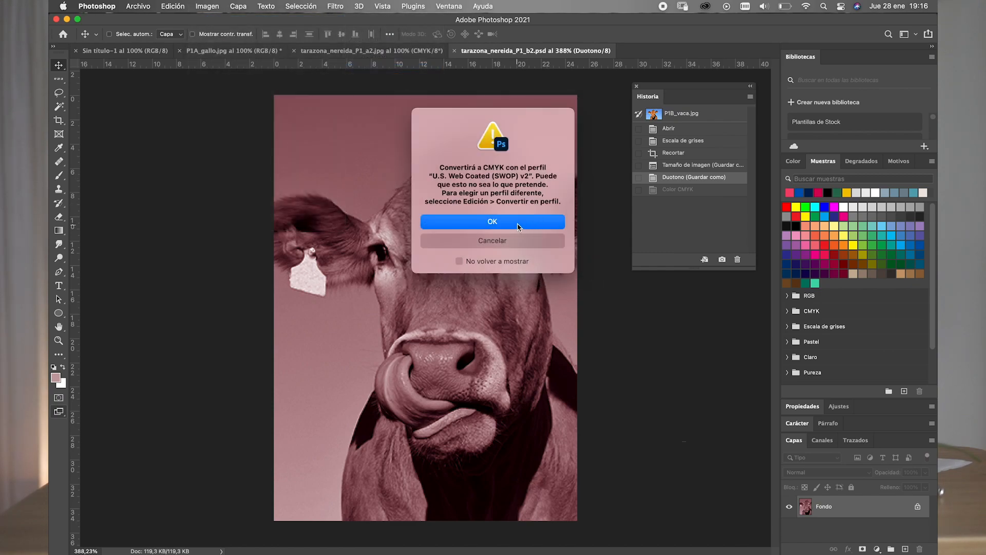
left_click(518, 226)
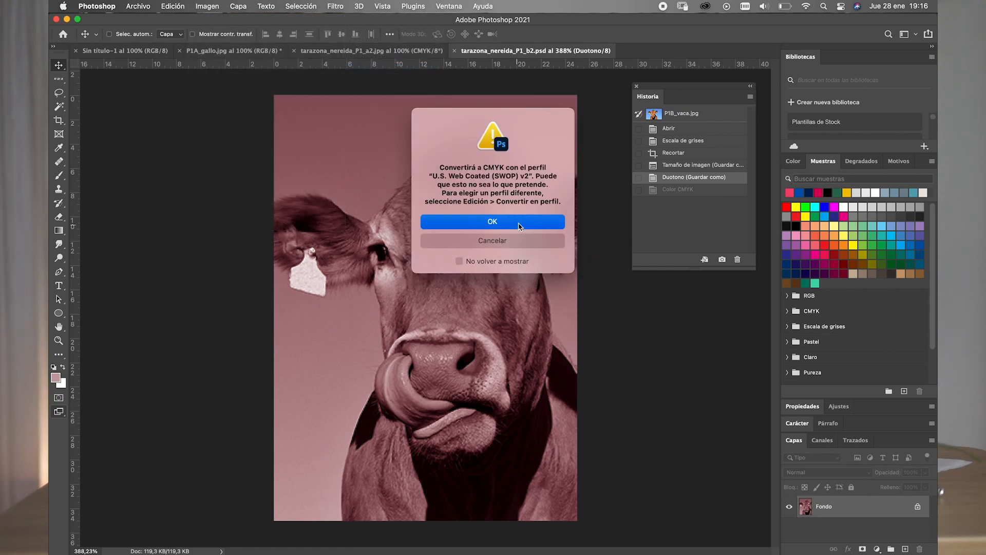
- Save the CMYK cow on the computer as an uncompressed TIFF with interleaved pixel order, Macintosh byte order and the colour profile embedded
left_click(145, 7)
left_click(152, 123)
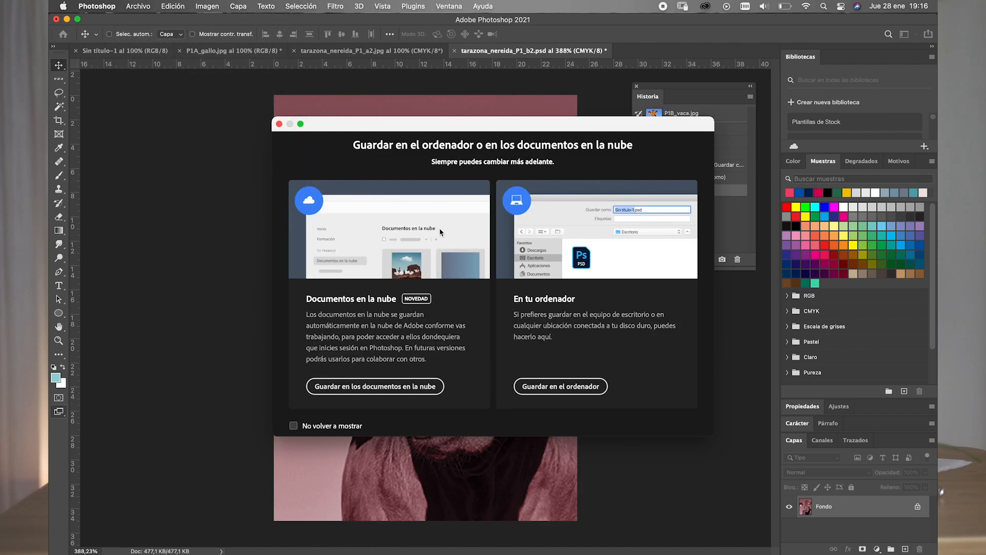
left_click(560, 387)
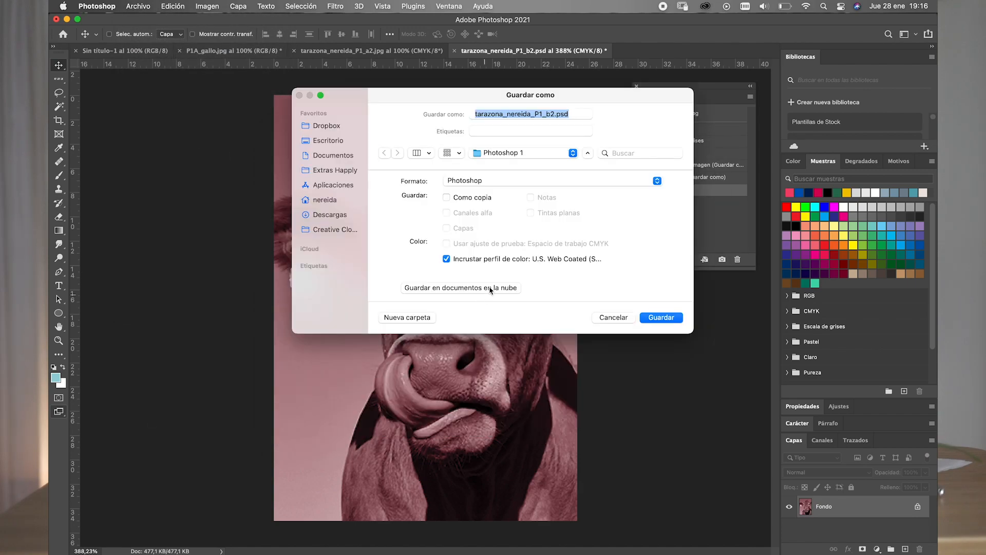
left_click(514, 183)
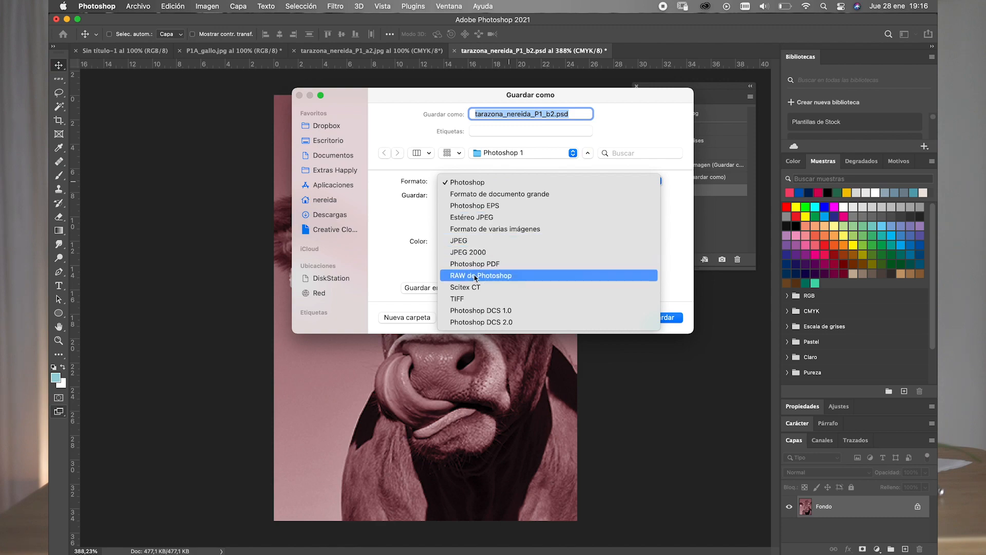
left_click(457, 302)
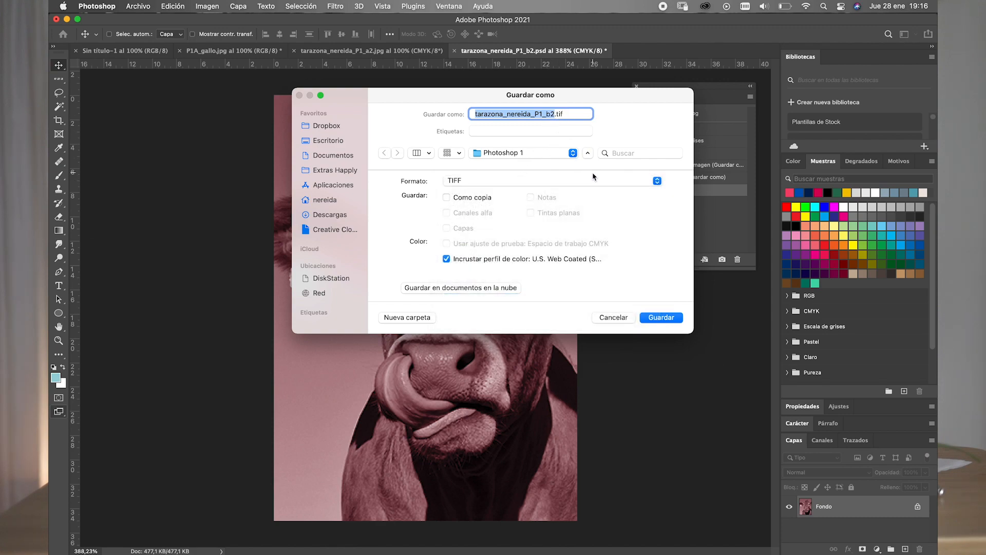
left_click(661, 318)
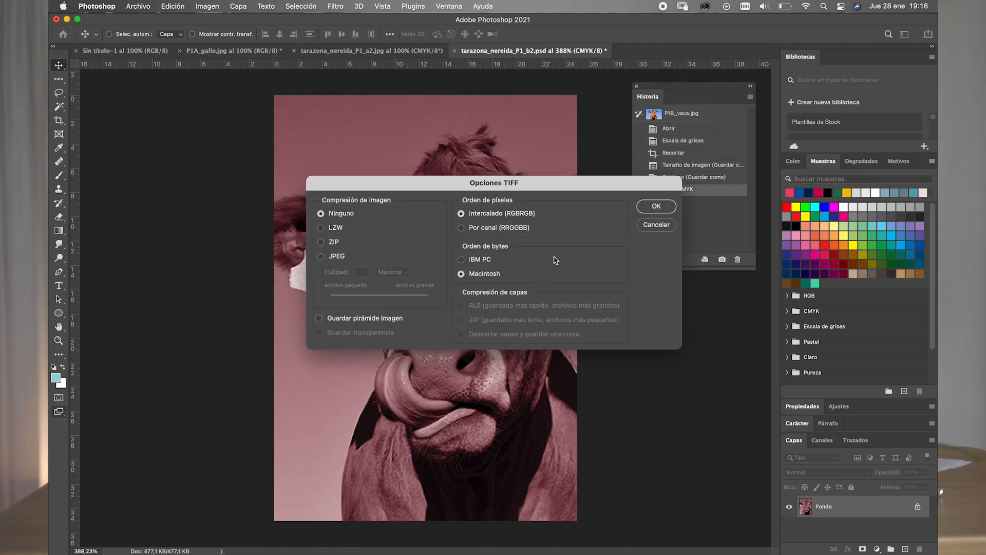
left_click(650, 208)
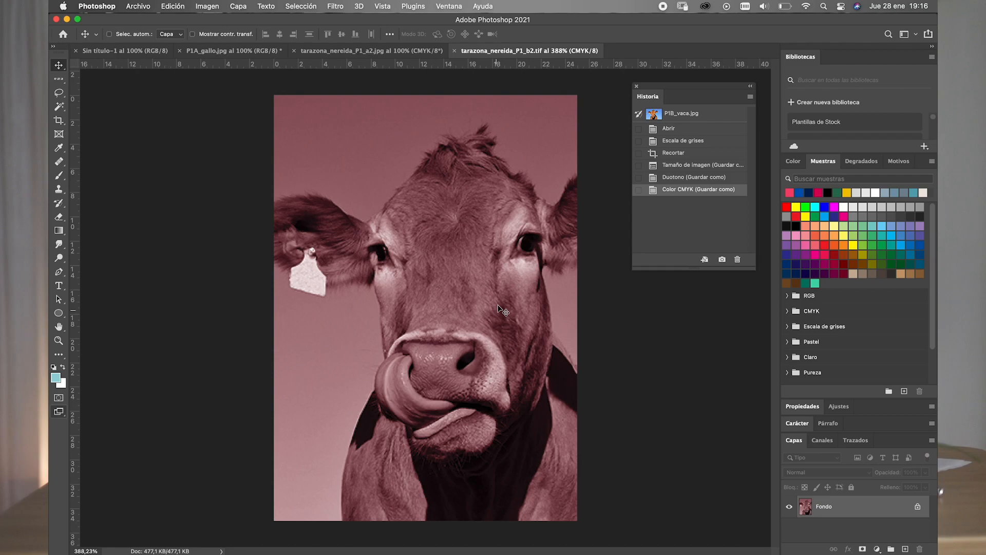